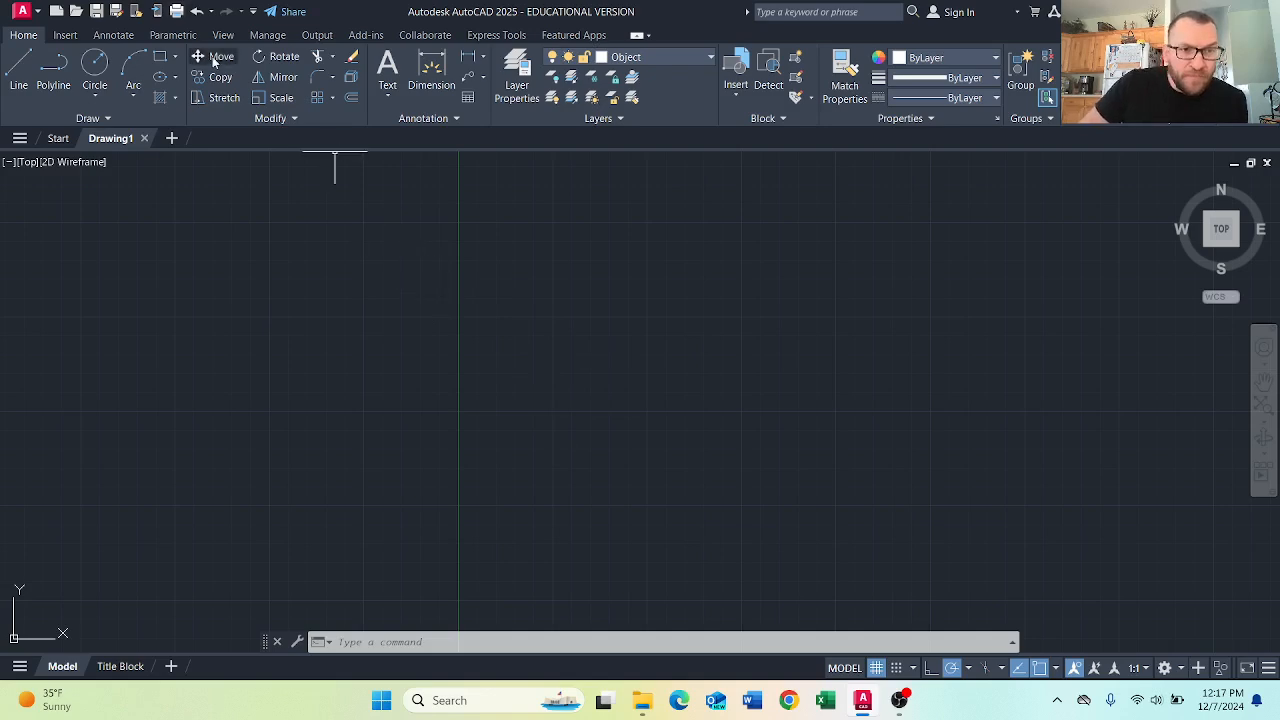
Draw a rectangle 10 units wide and 8 units high in the empty drawing area.
mouse_move(770, 456)
middle_down()
mouse_move(543, 334)
mouse_move(437, 309)
mouse_move(359, 250)
middle_up()
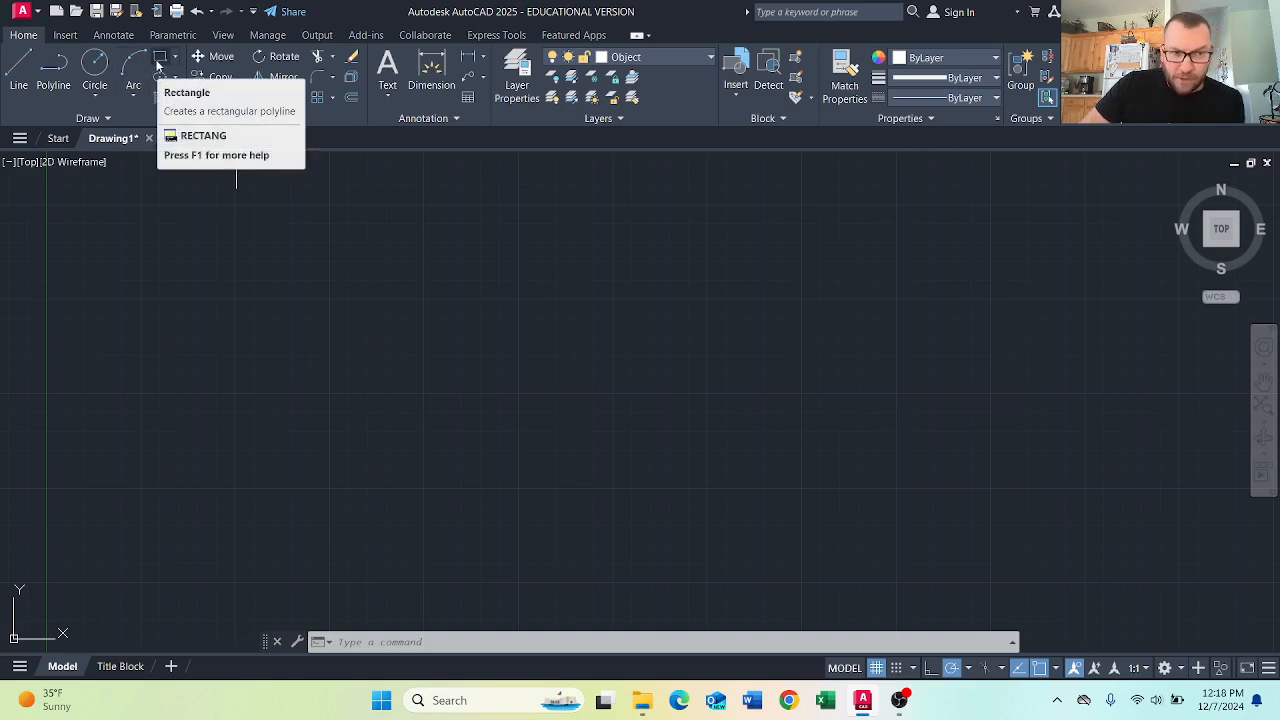
click(158, 62)
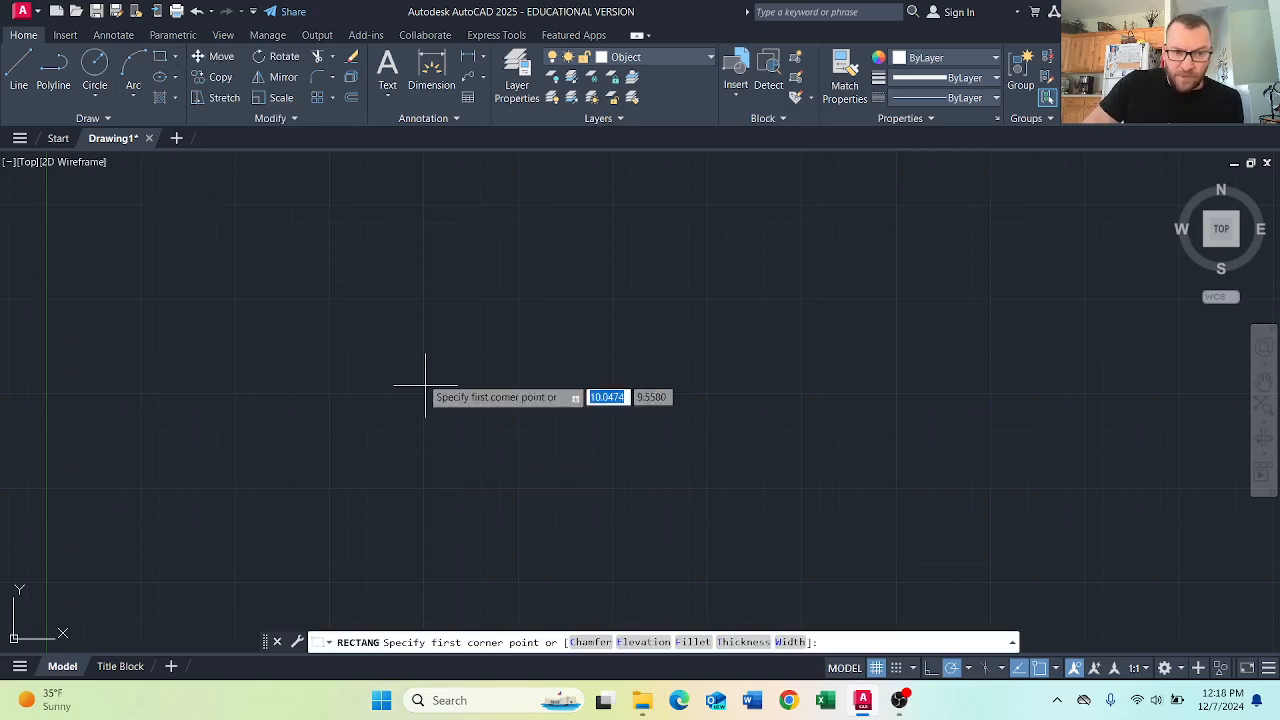
click(278, 560)
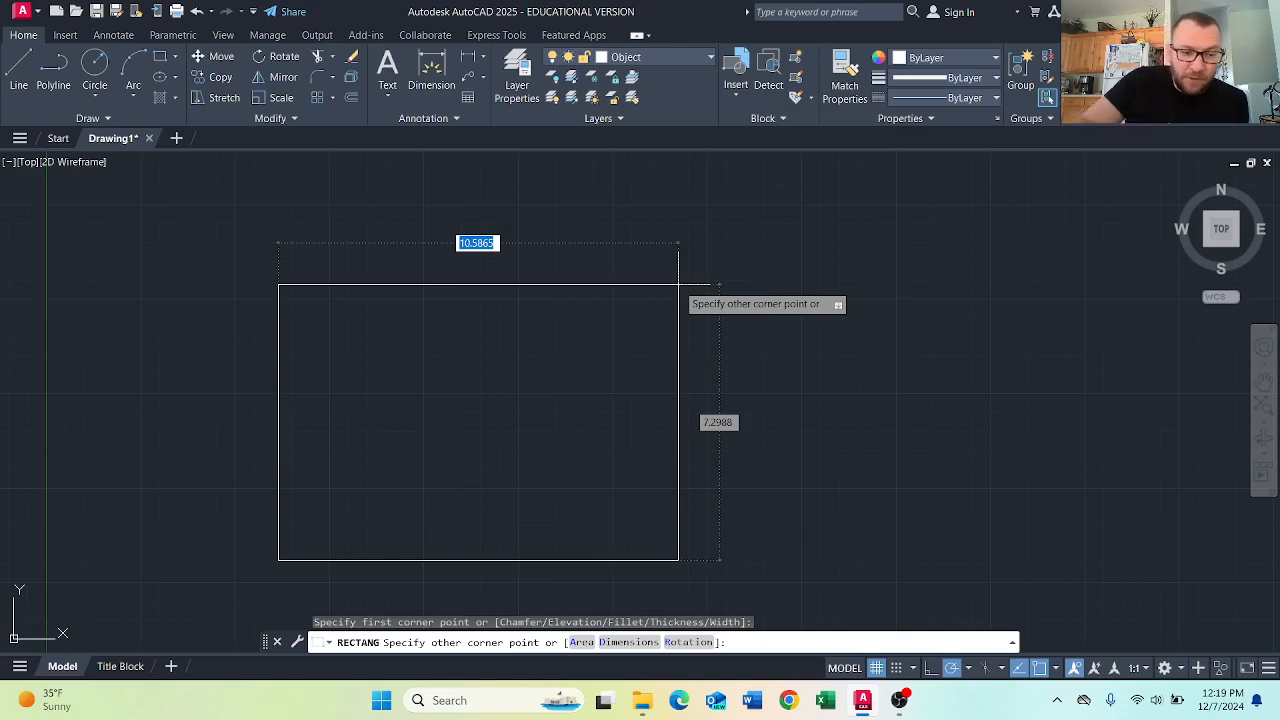
key(Tab)
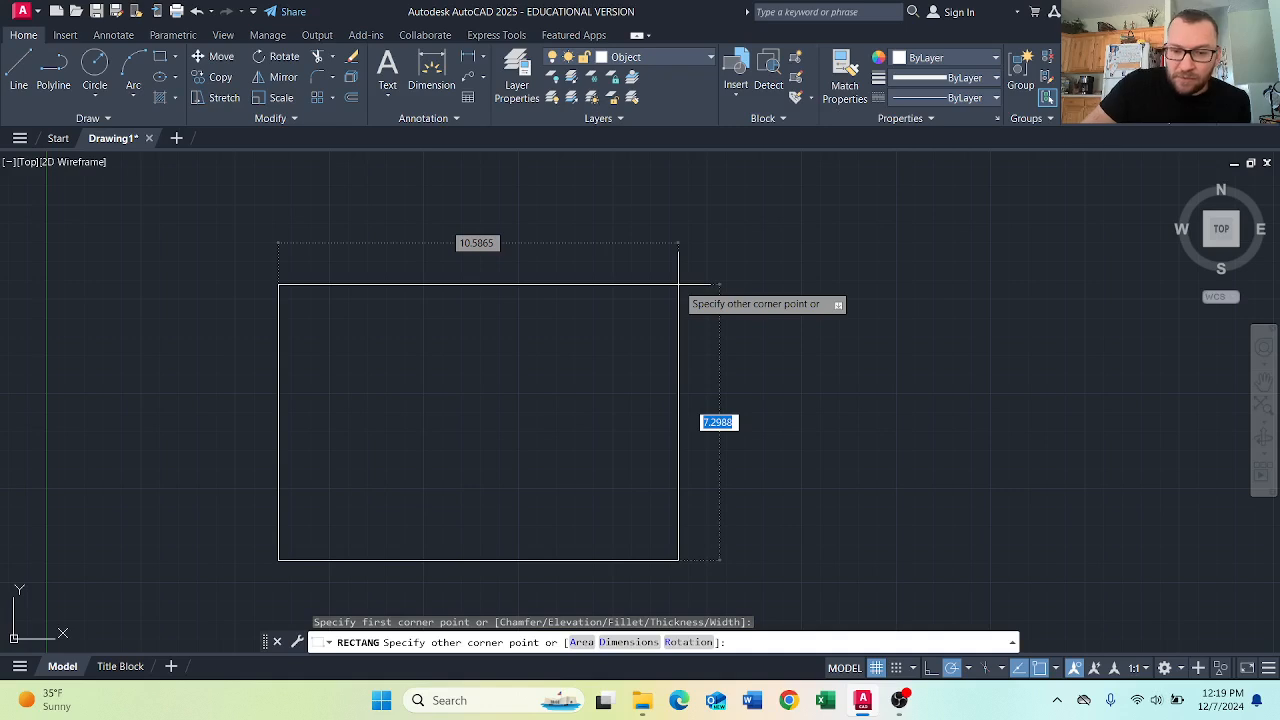
text(8)
key(Tab)
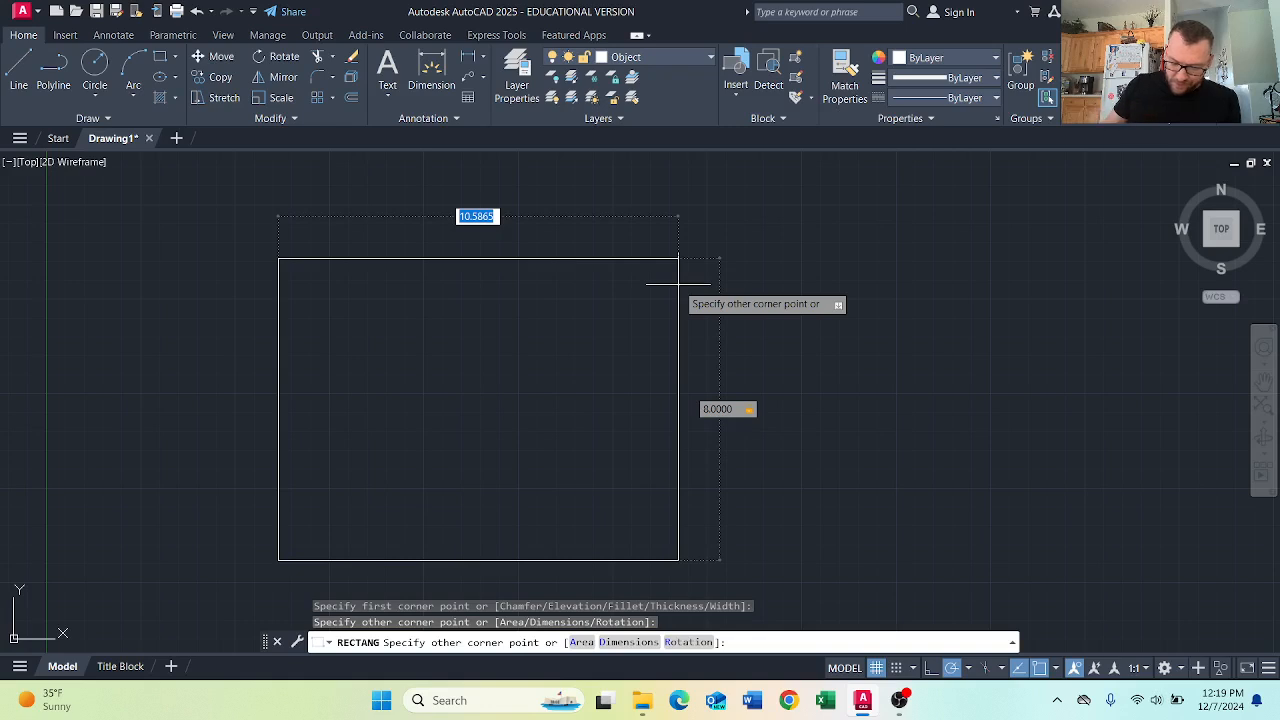
text(10)
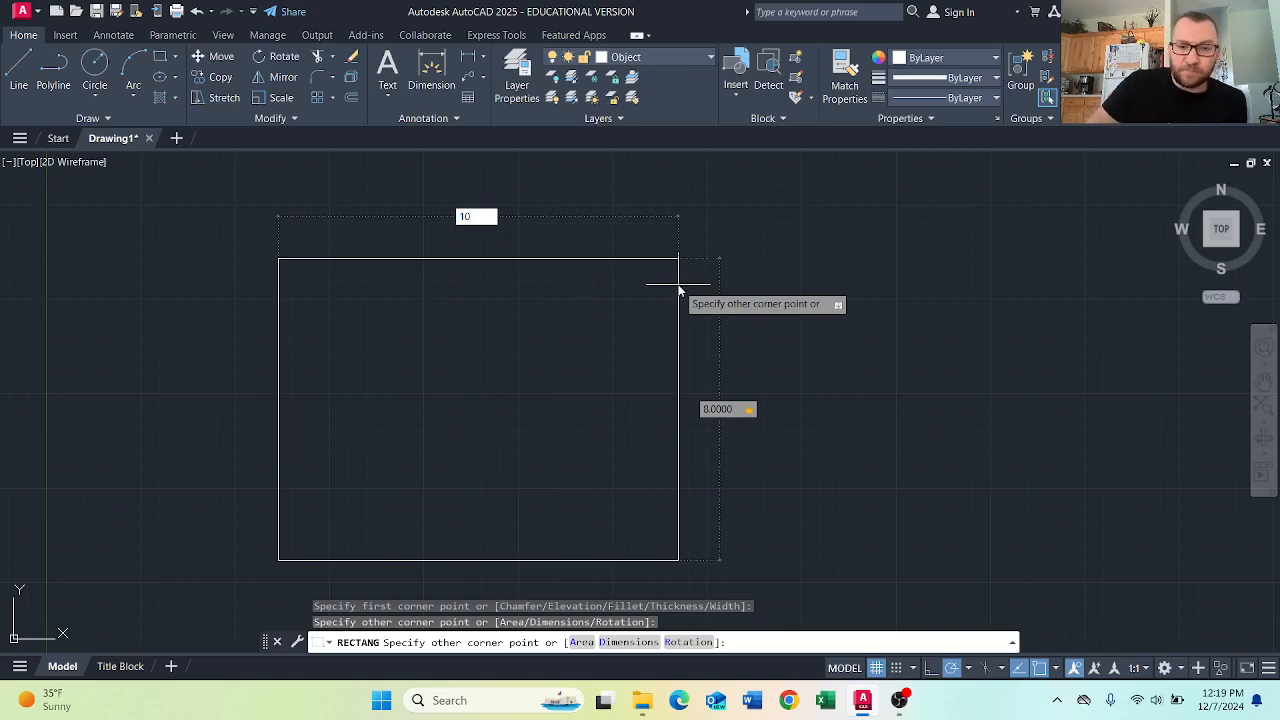
key(Return)
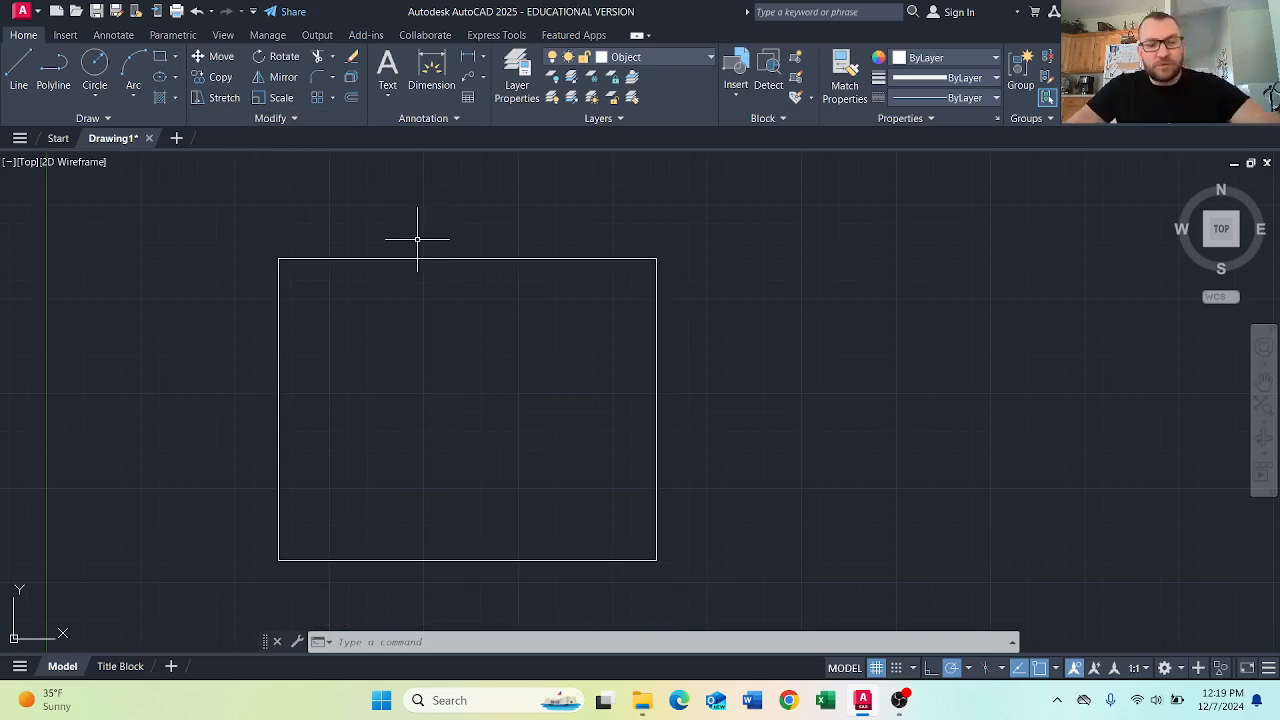
Explode the rectangle into separate lines.
text(x)
key(Return)
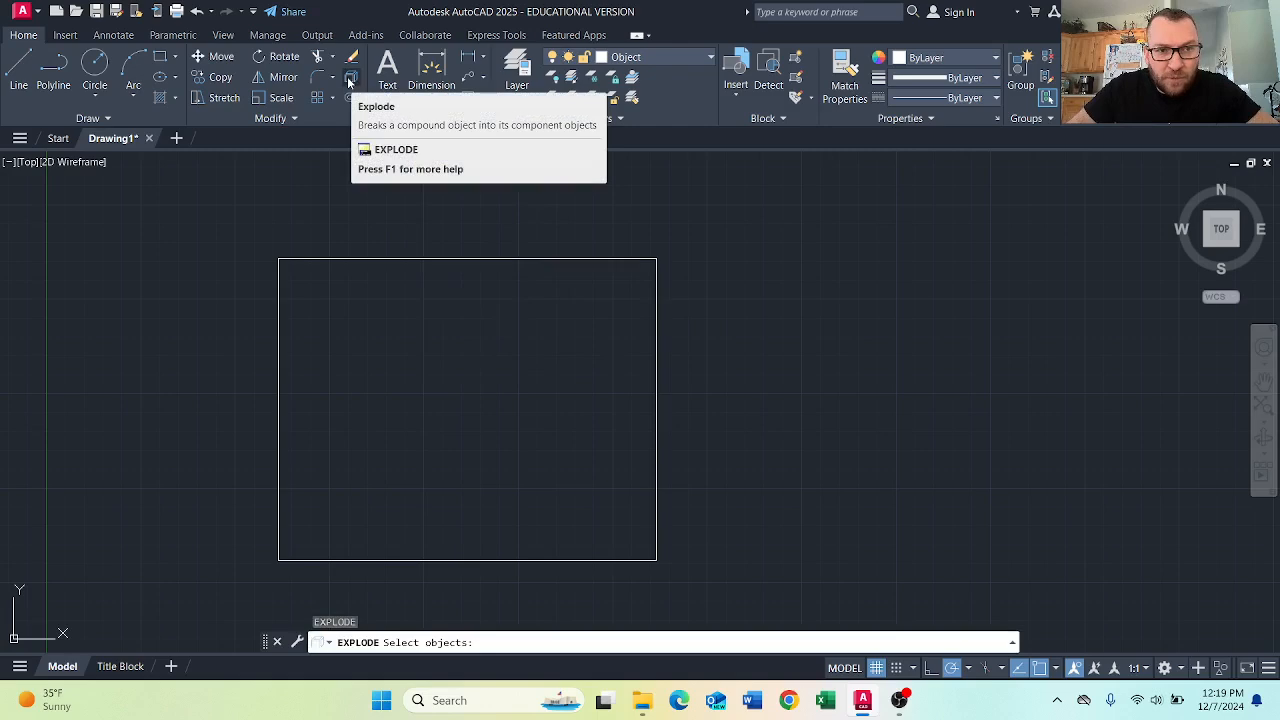
click(451, 257)
key(Return)
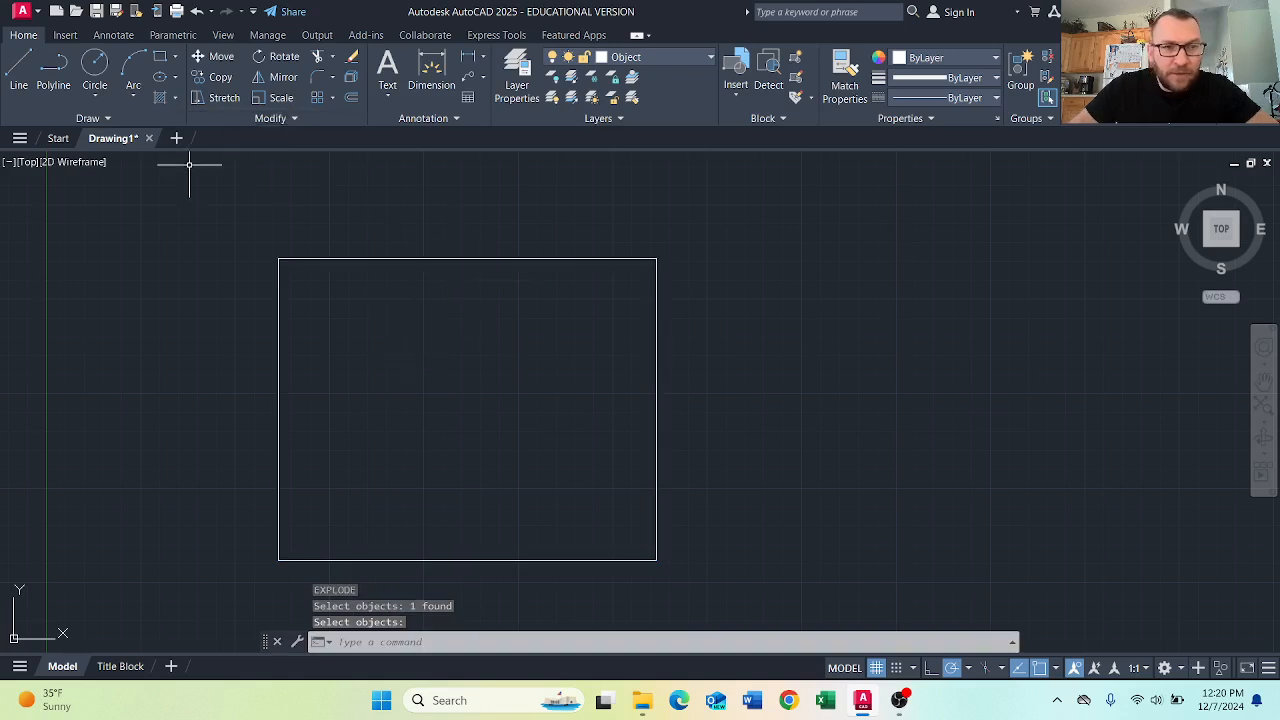
Offset the rectangle's bottom edge upward by 2.25.
click(352, 99)
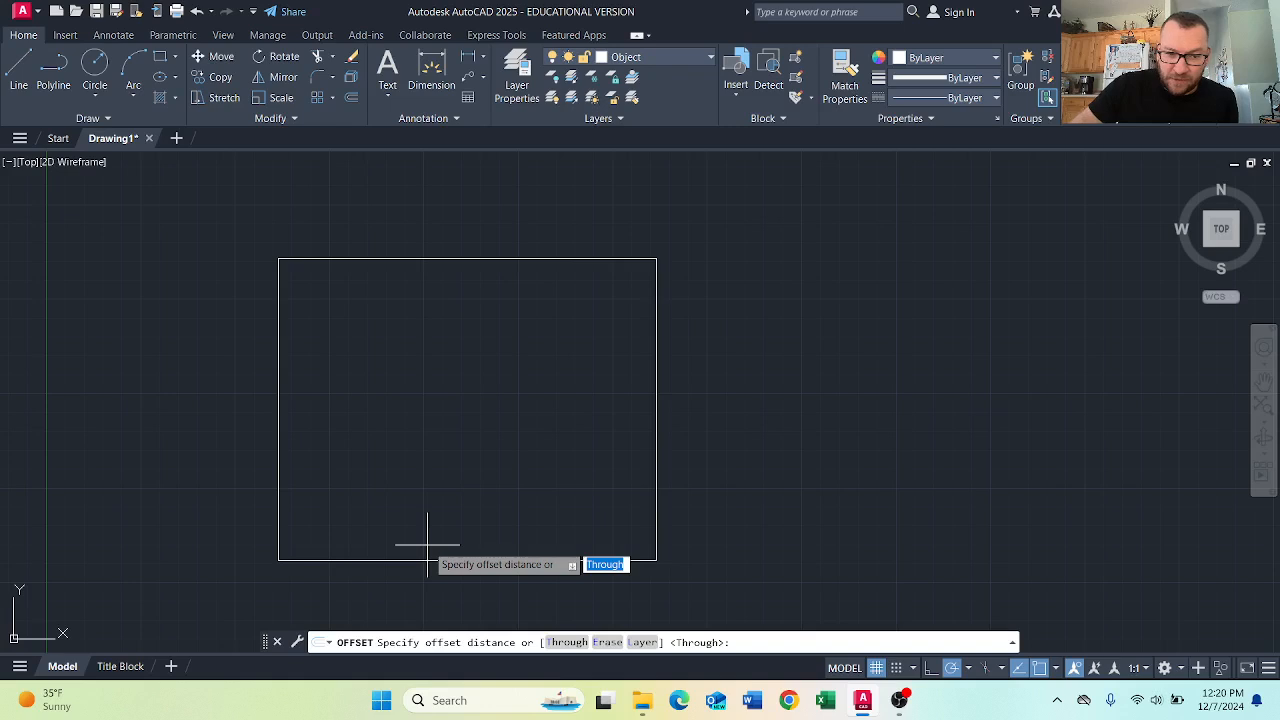
text(2.25)
key(Return)
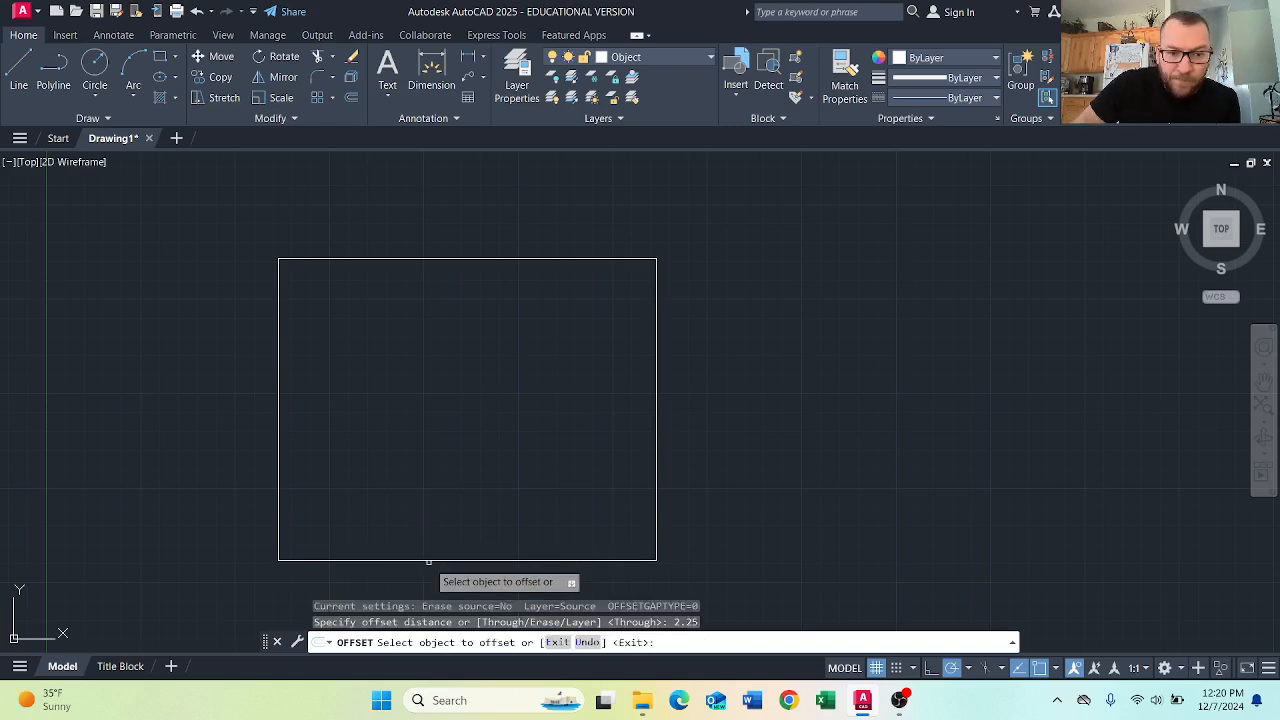
click(428, 561)
click(433, 502)
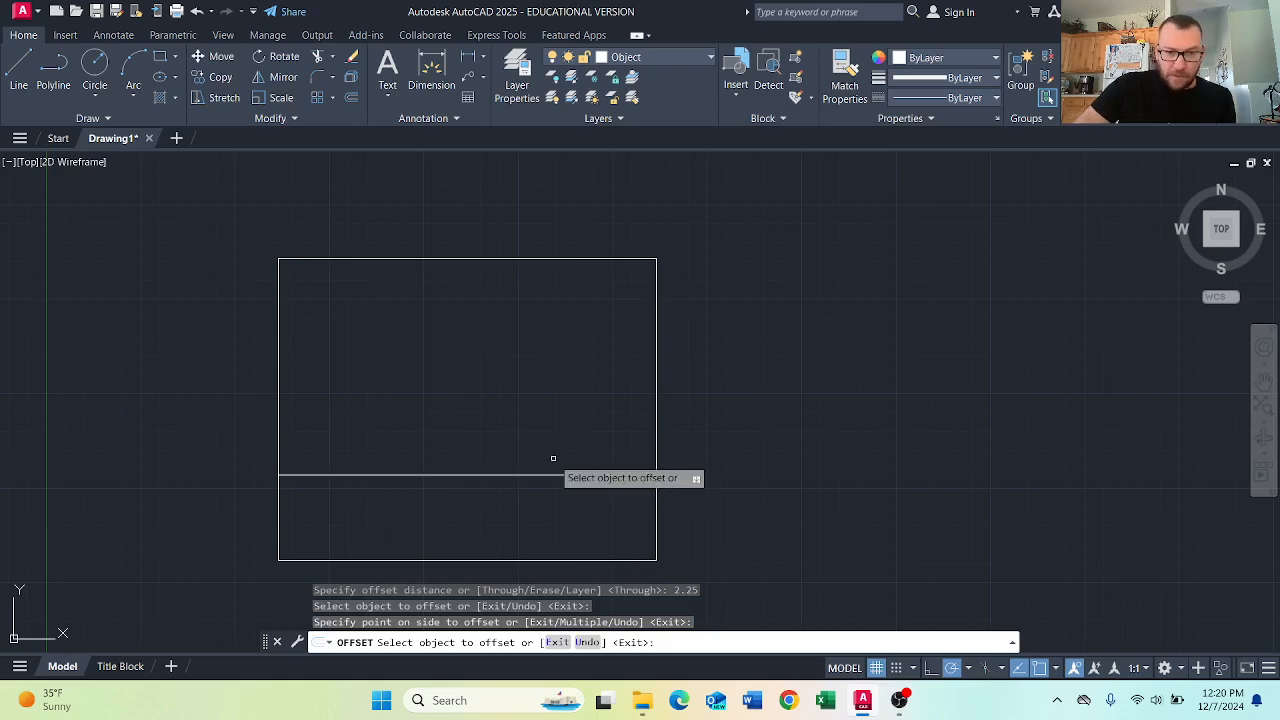
key(Return)
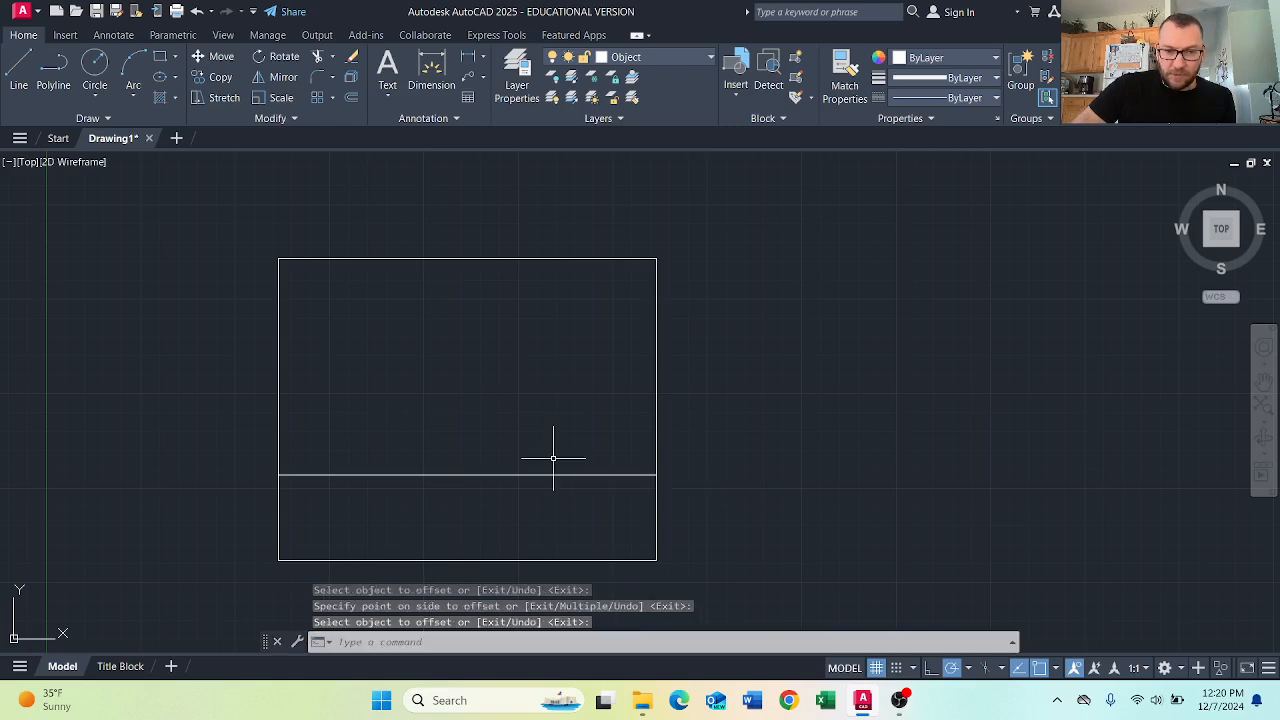
Offset the rectangle's top edge downward and its right edge inward, both by 2.
key(Return)
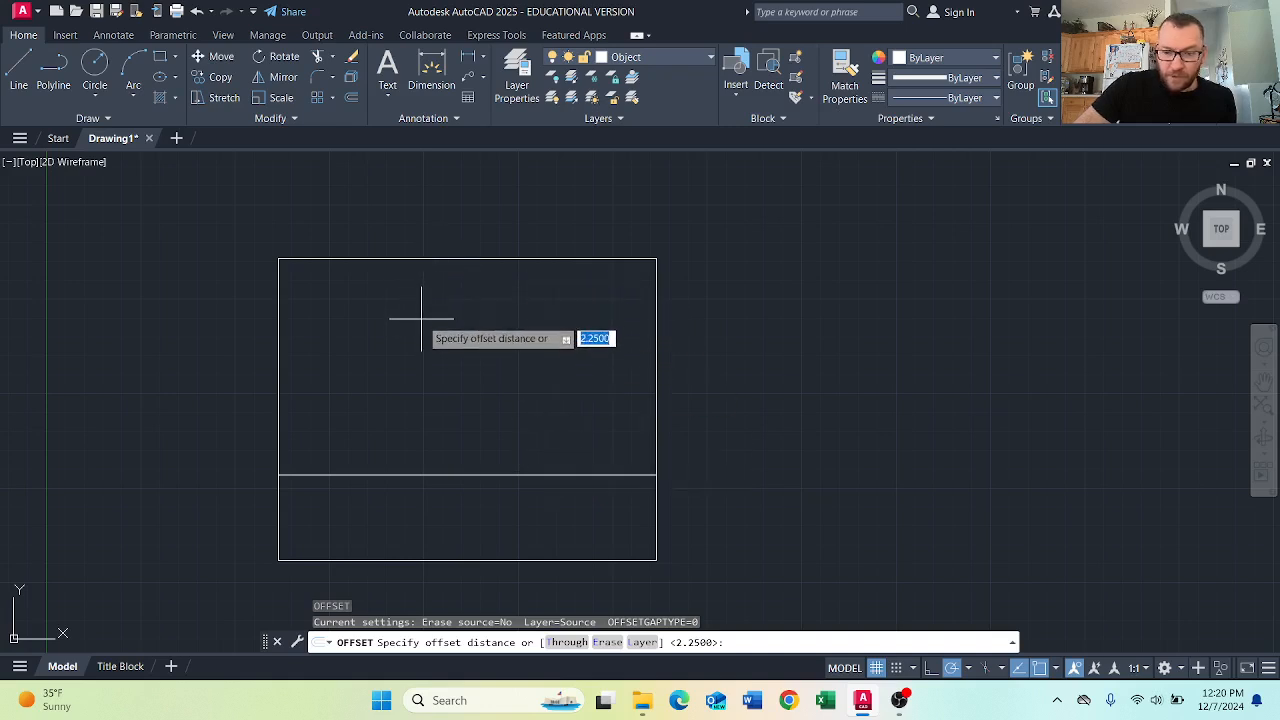
text(2)
key(Return)
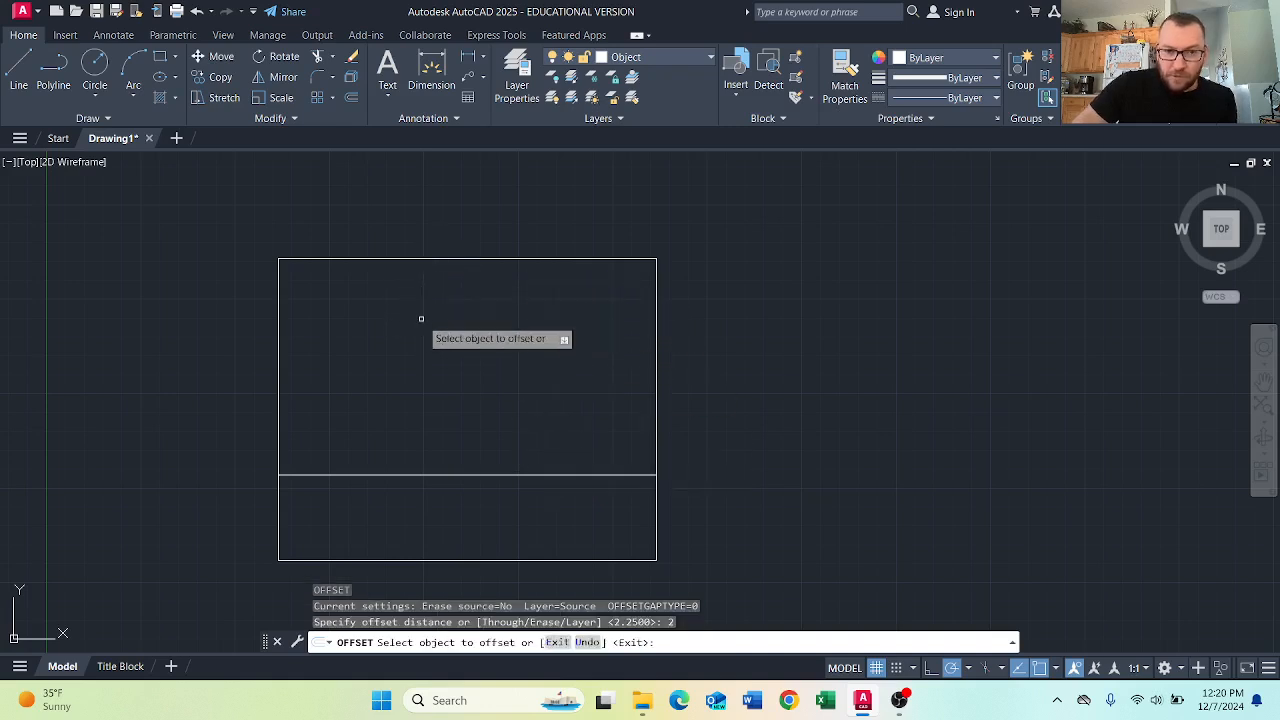
click(401, 261)
click(400, 295)
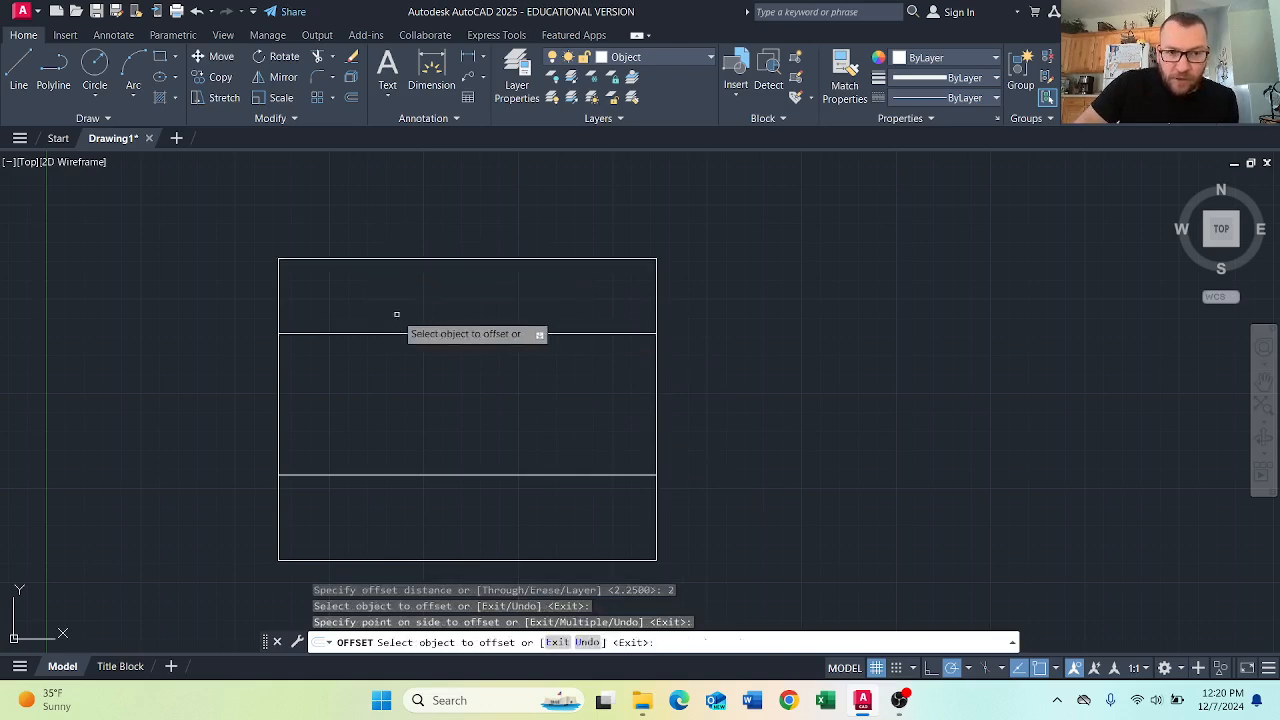
click(656, 440)
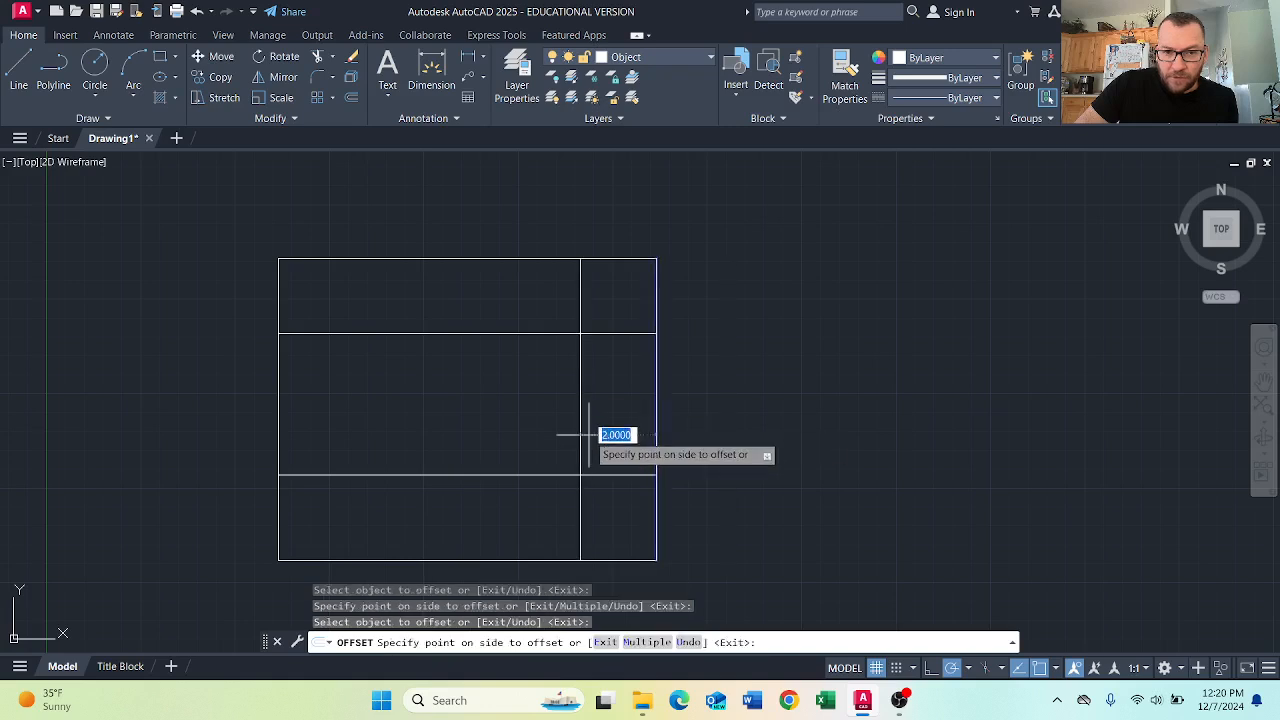
click(632, 455)
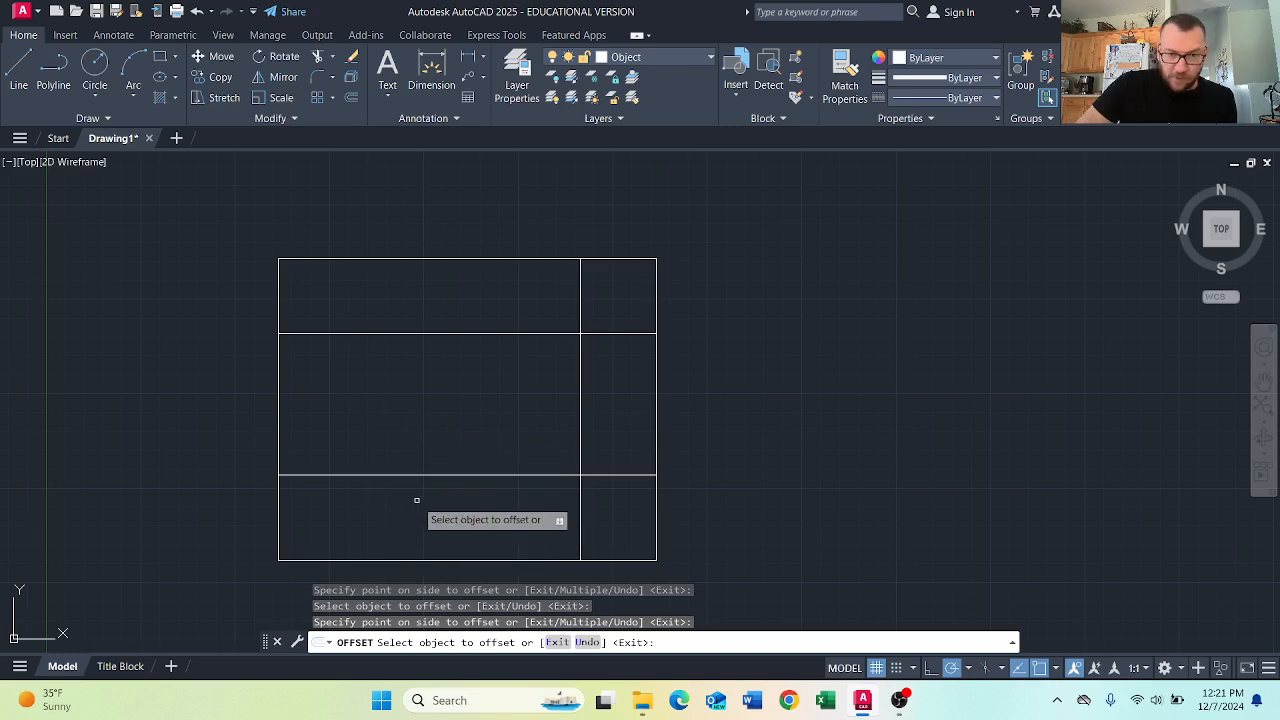
key(Return)
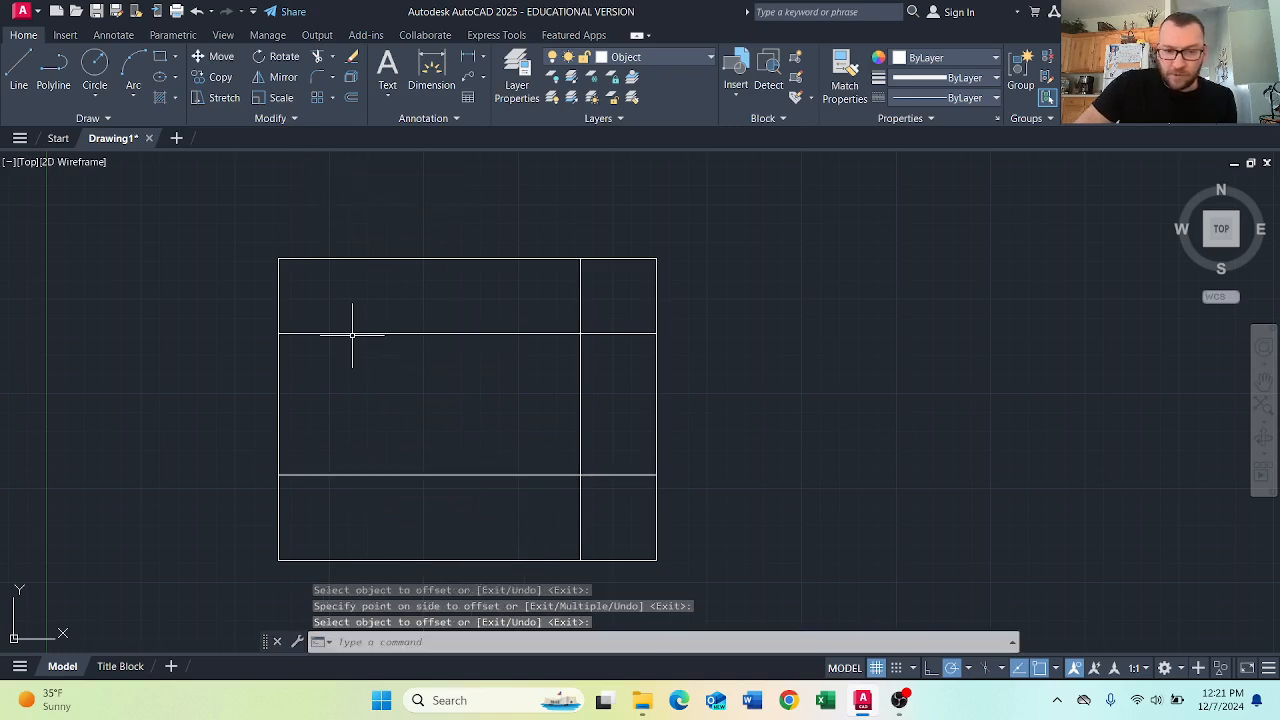
Calculate 7 ÷ 8 in Calculator and offset the rectangle's bottom edge upward by 0.875.
key(Return)
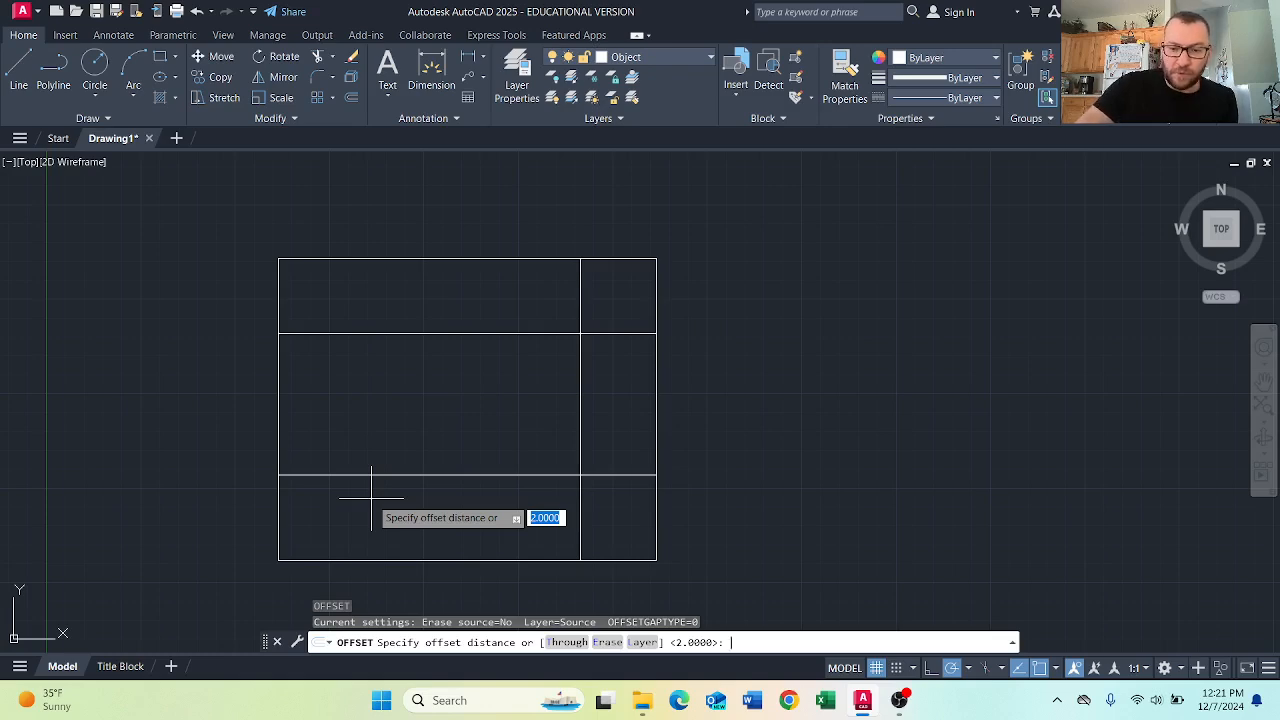
key(XF86Calculator)
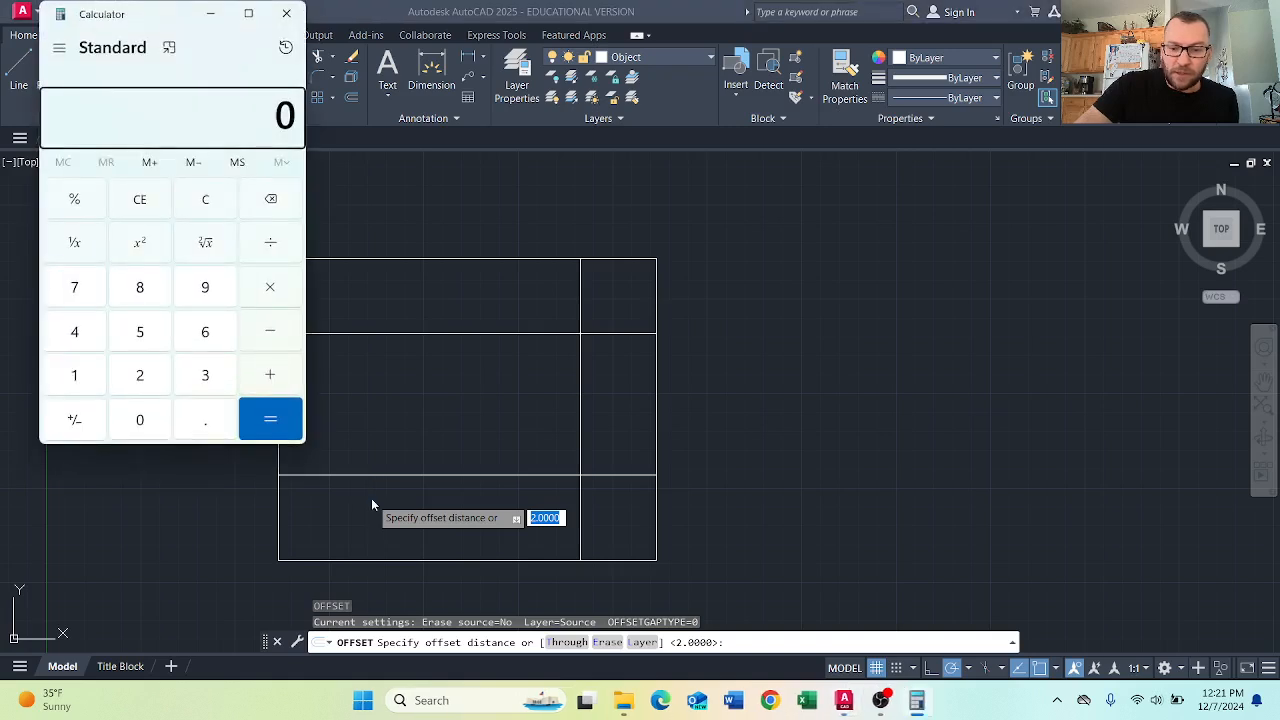
text(7/8)
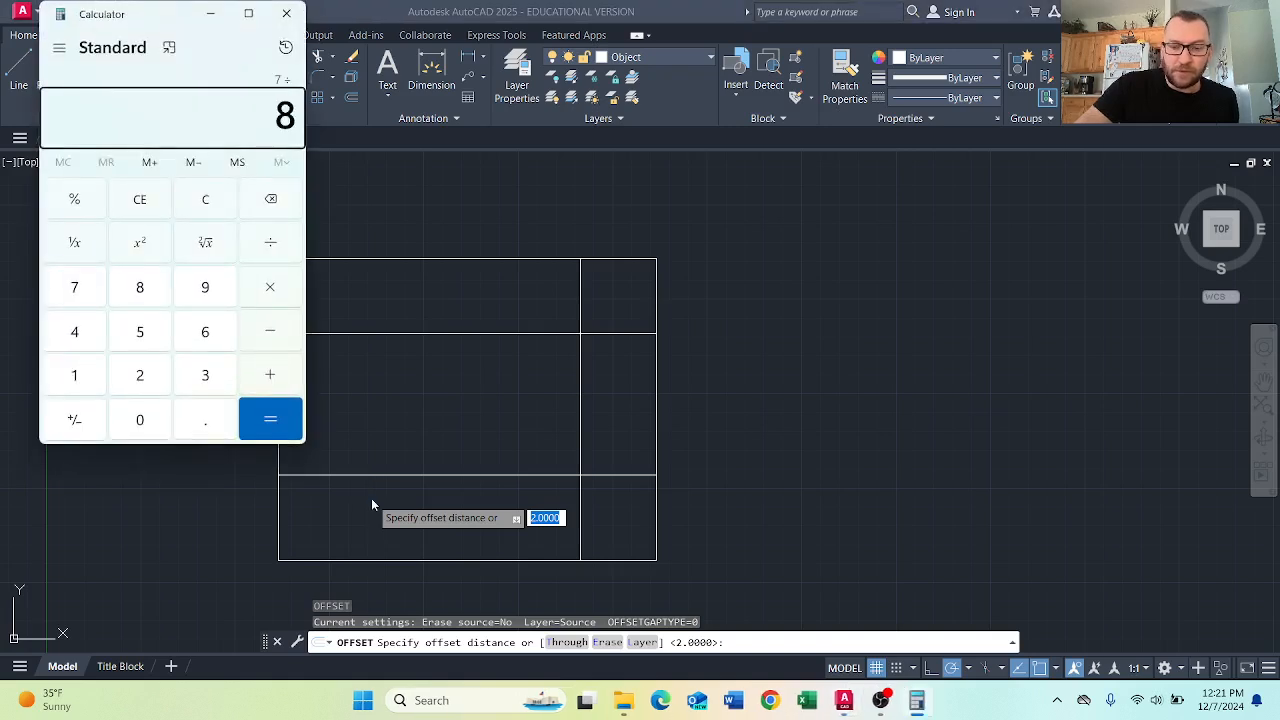
key(Return)
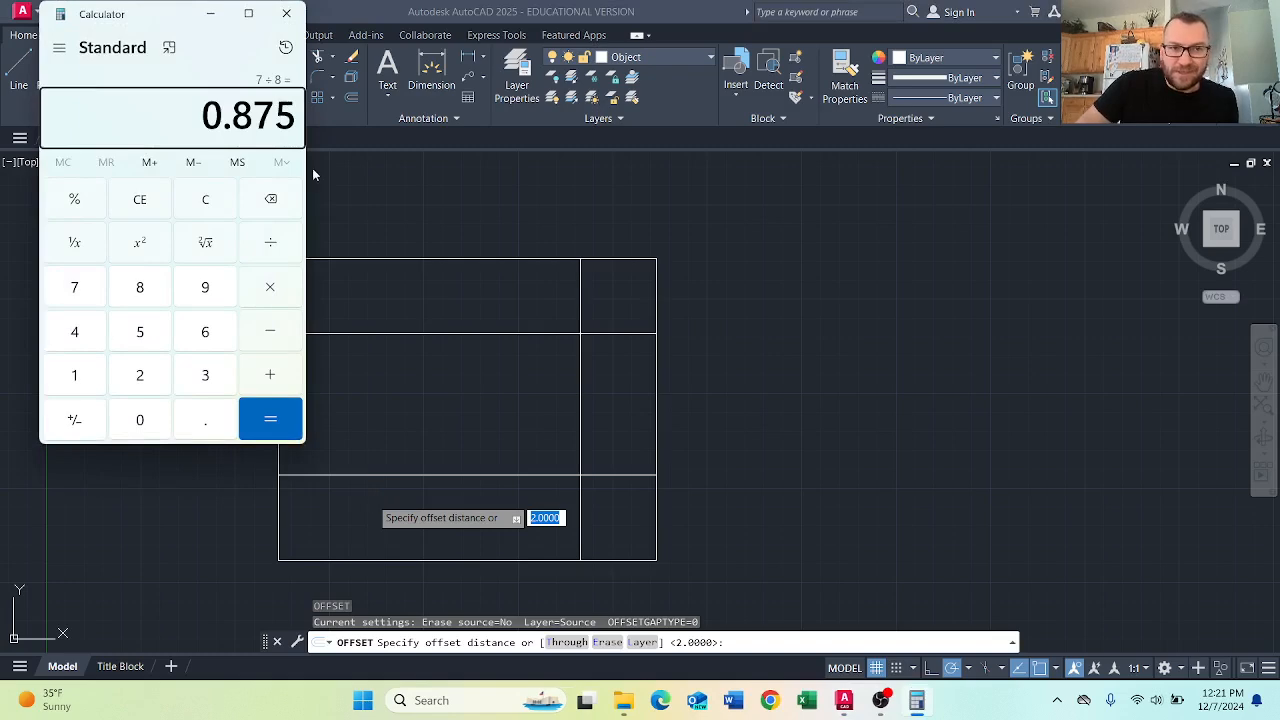
click(286, 13)
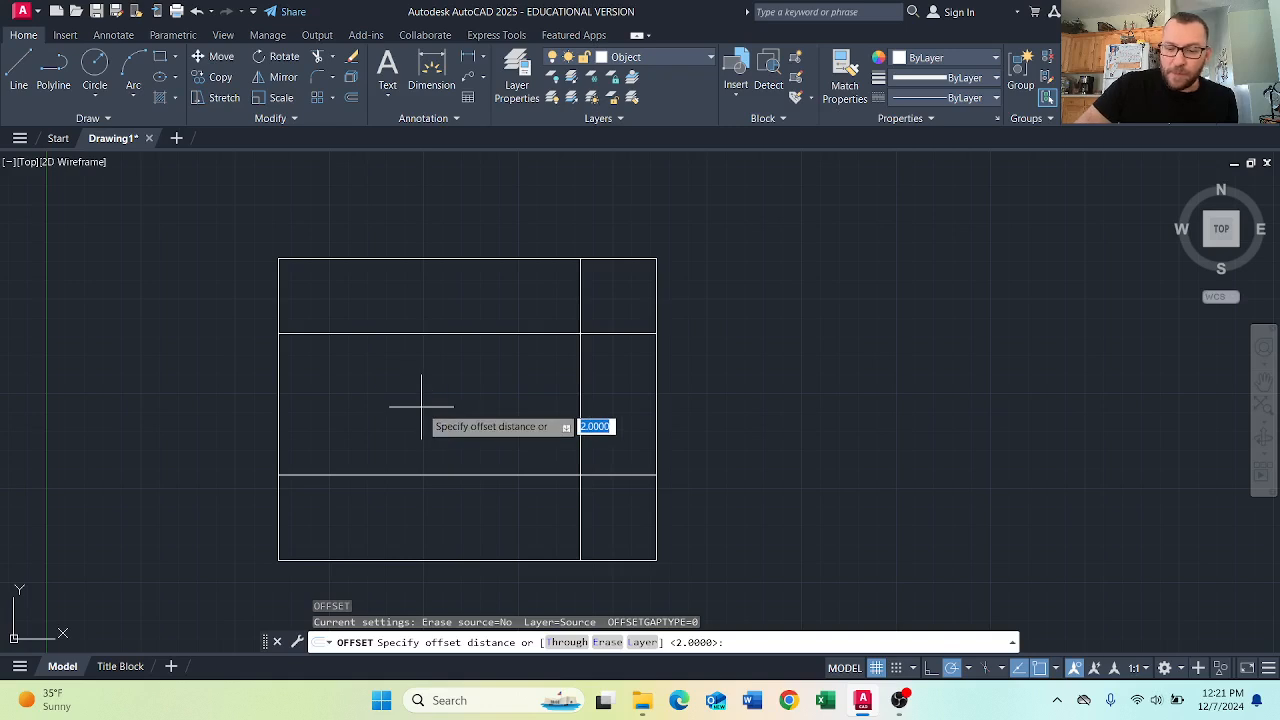
text(.875)
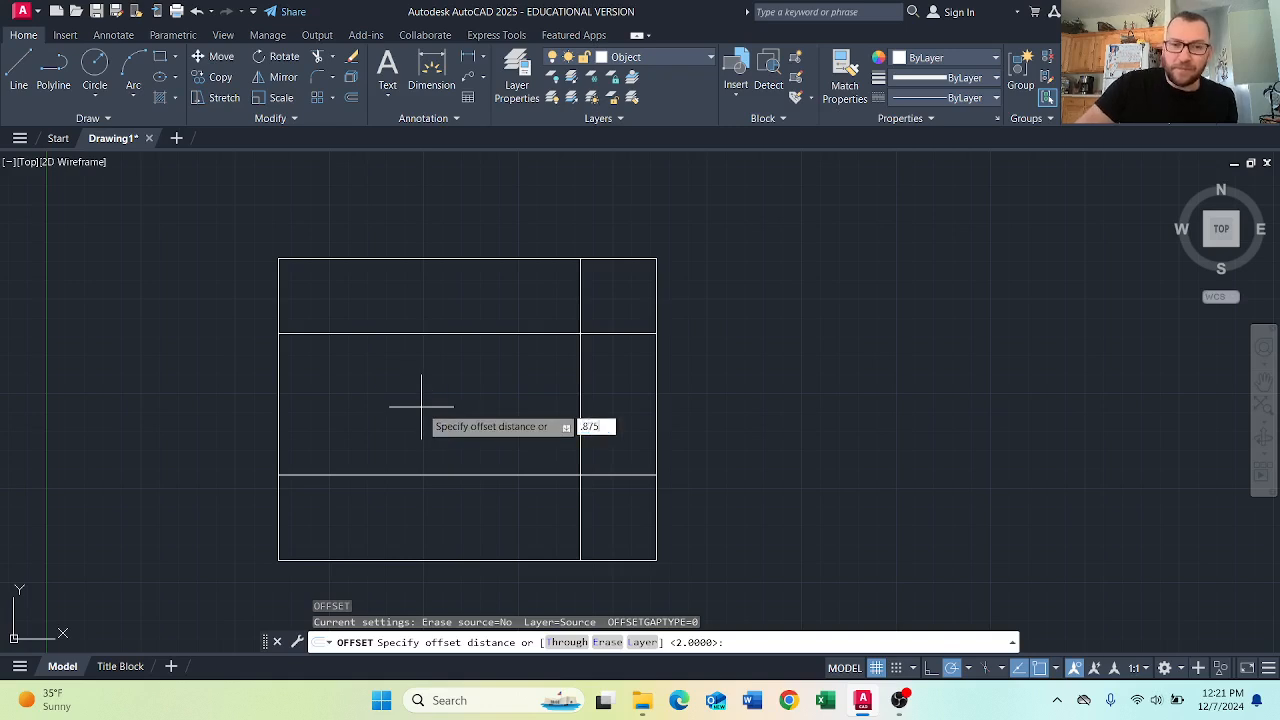
key(Return)
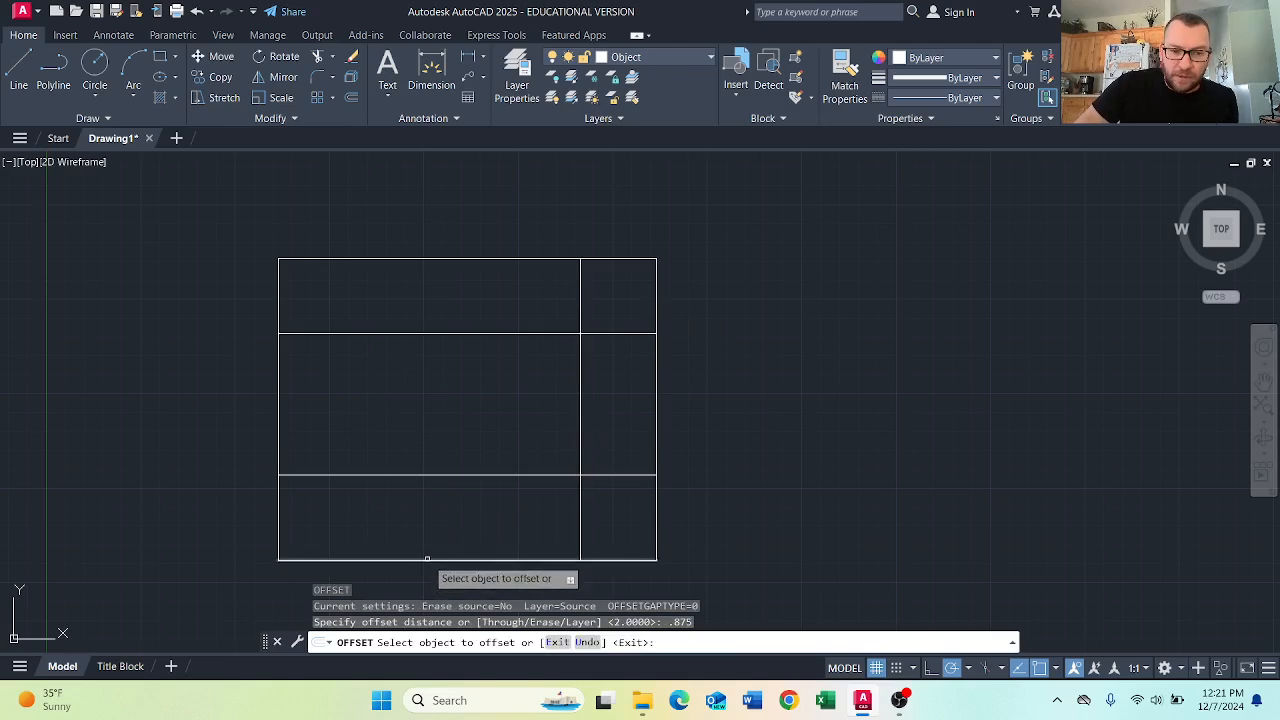
click(420, 560)
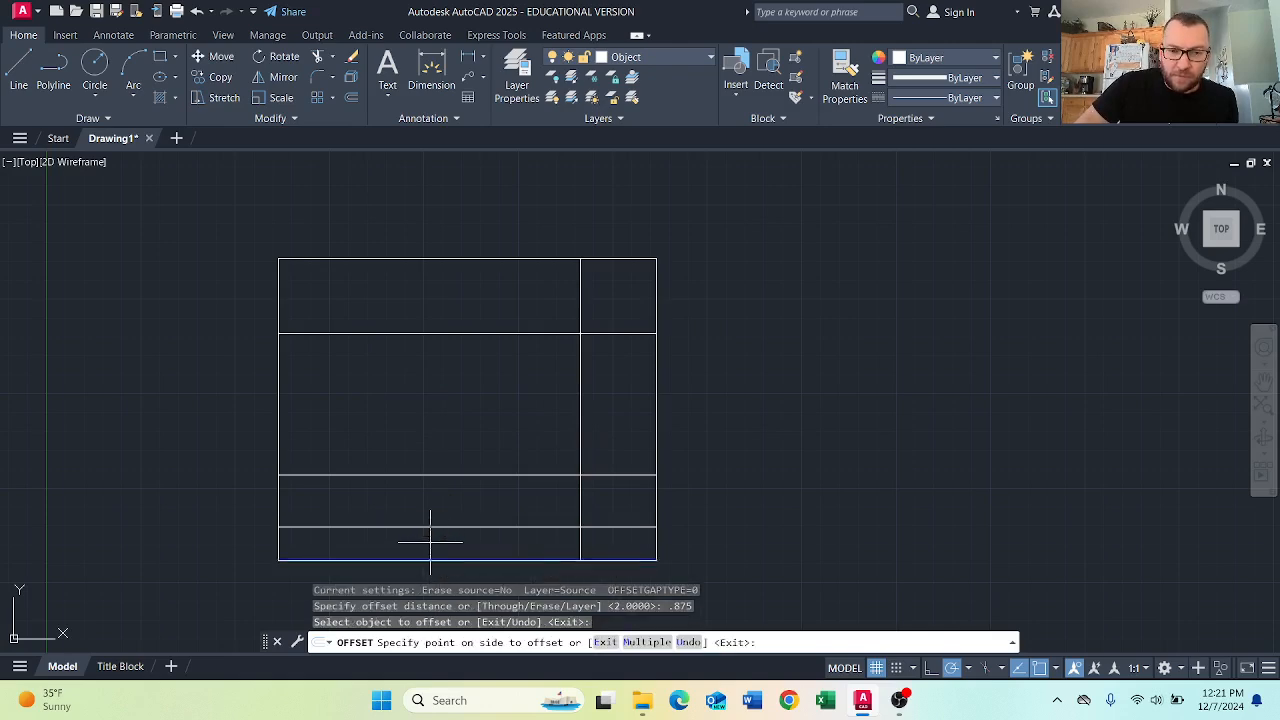
click(429, 530)
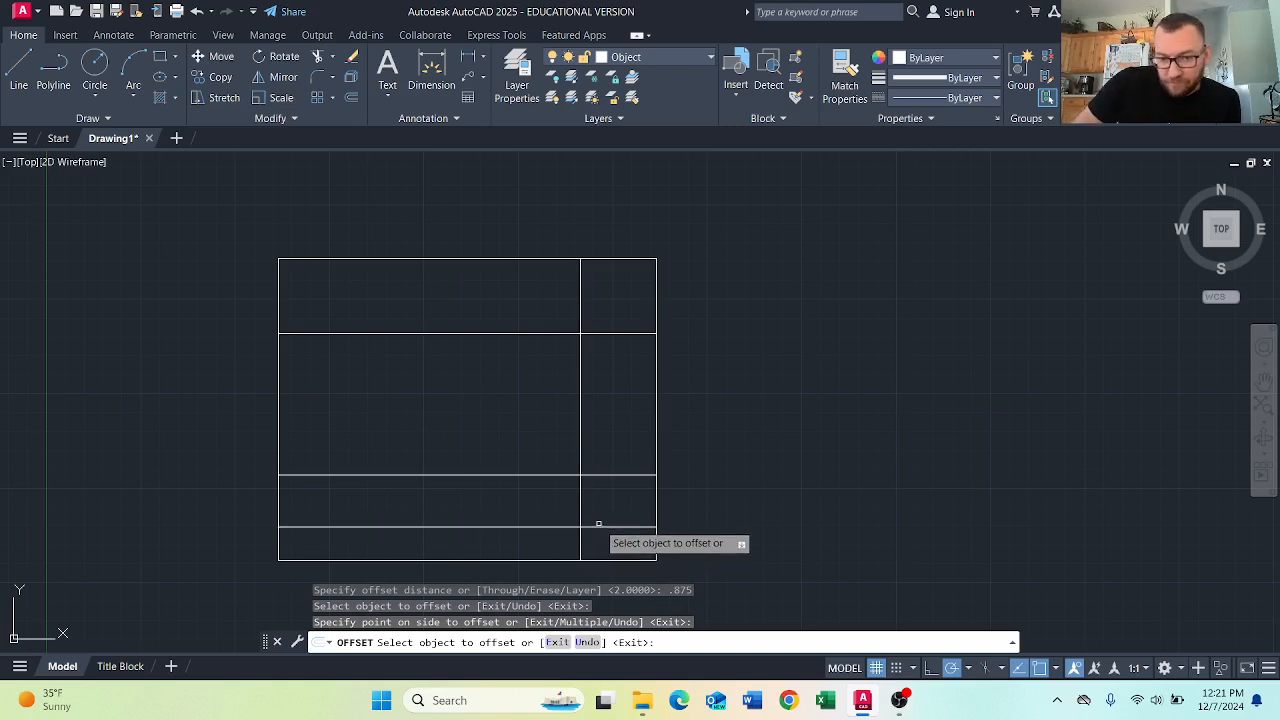
key(Return)
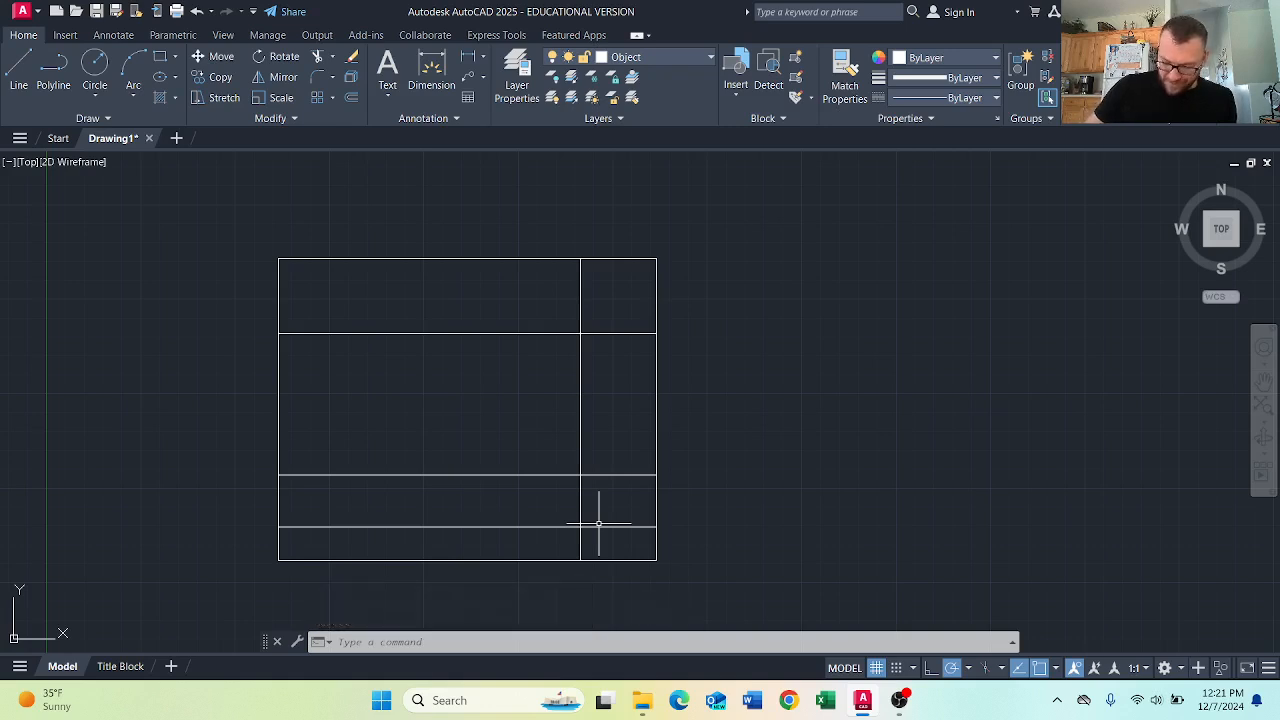
Calculate 2.25 − 0.875 in Calculator, and return to the drawing.
key(XF86Calculator)
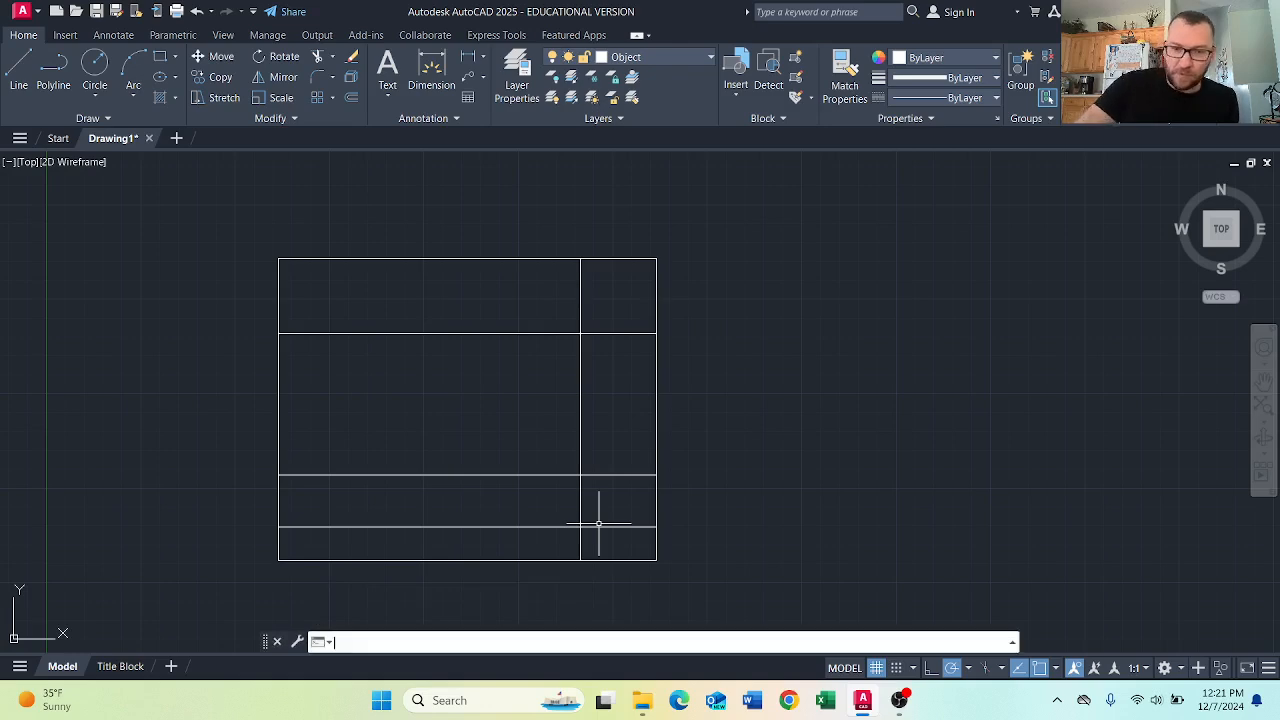
text(2.25)
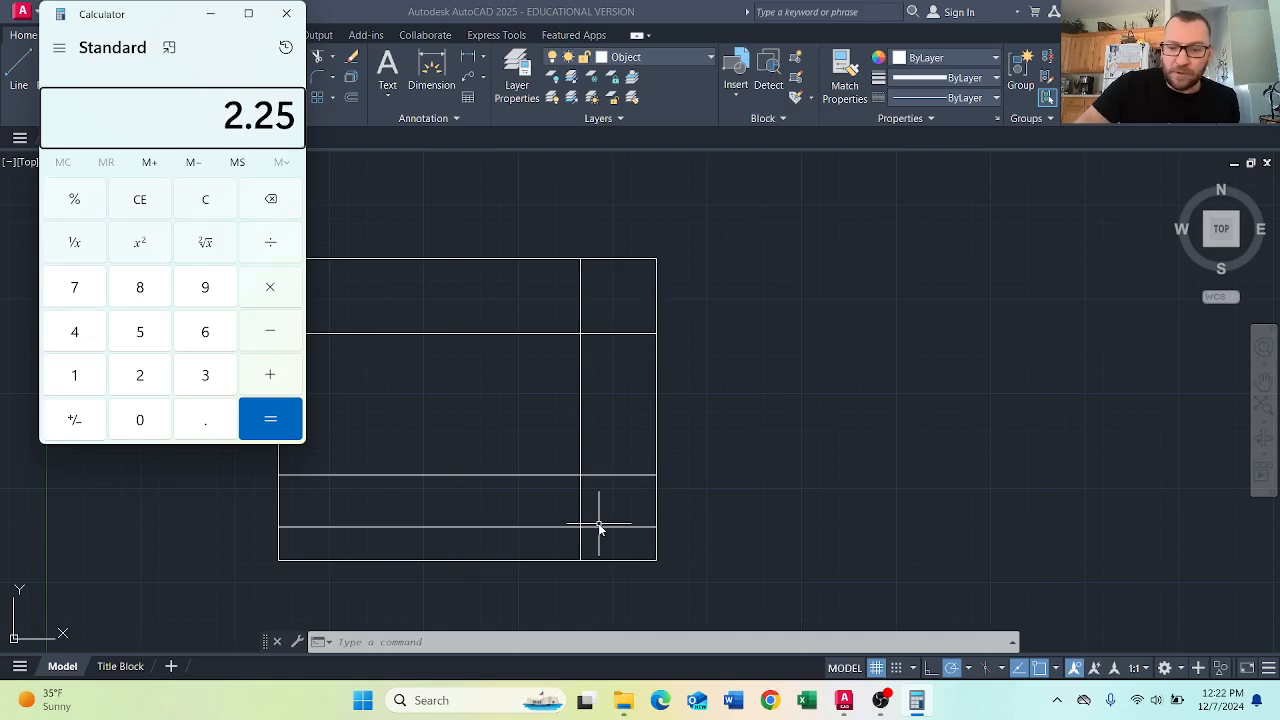
key(slash)
text(0.875)
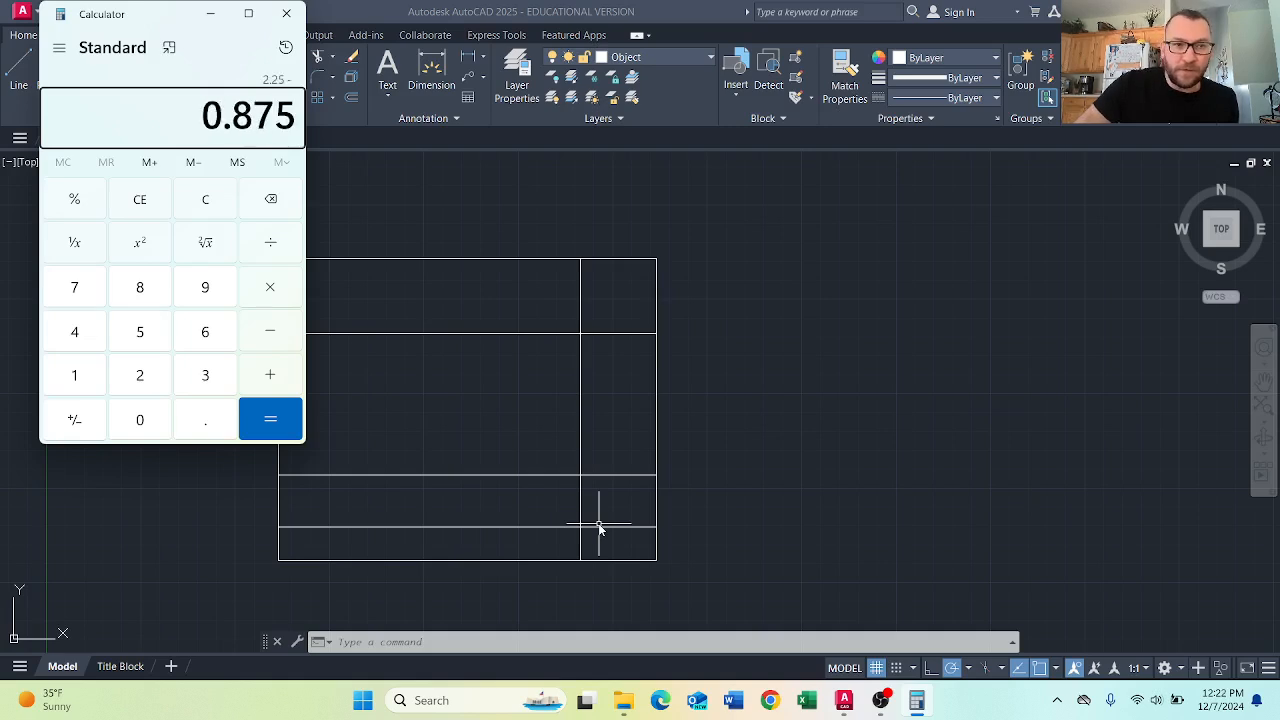
key(Return)
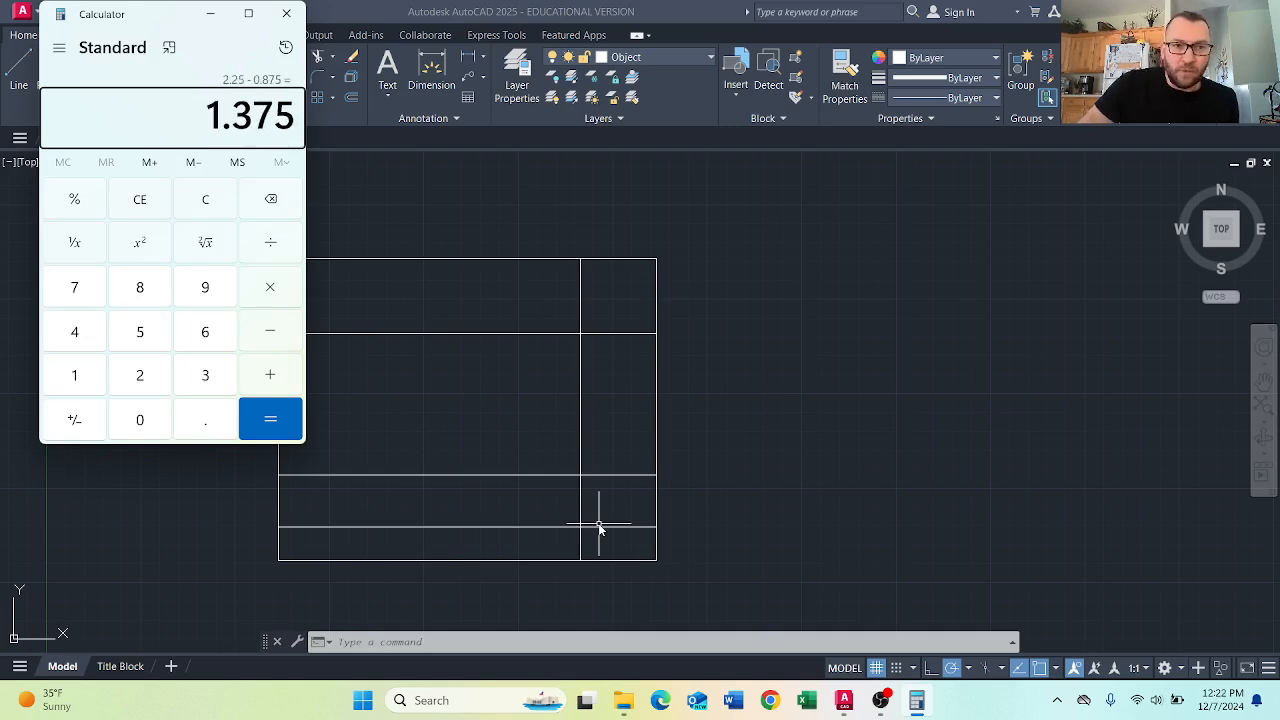
key(alt+F4)
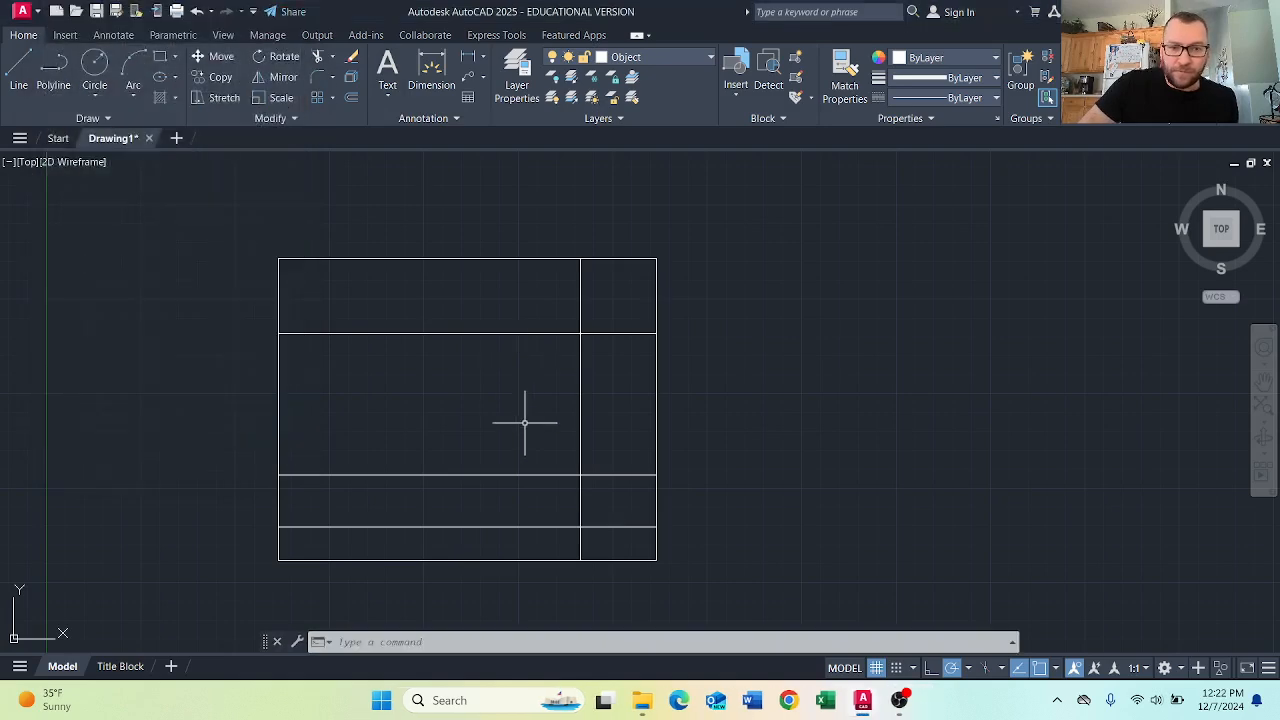
text(o)
key(space)
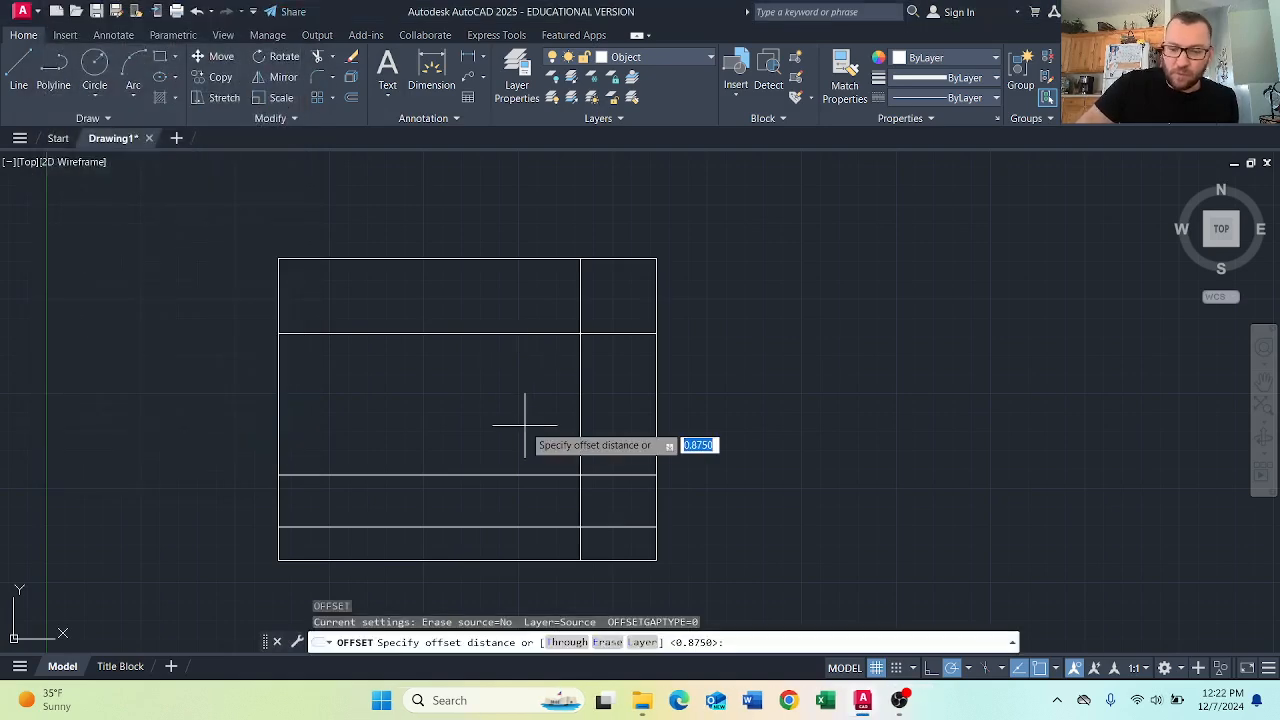
text(1.375)
key(Return)
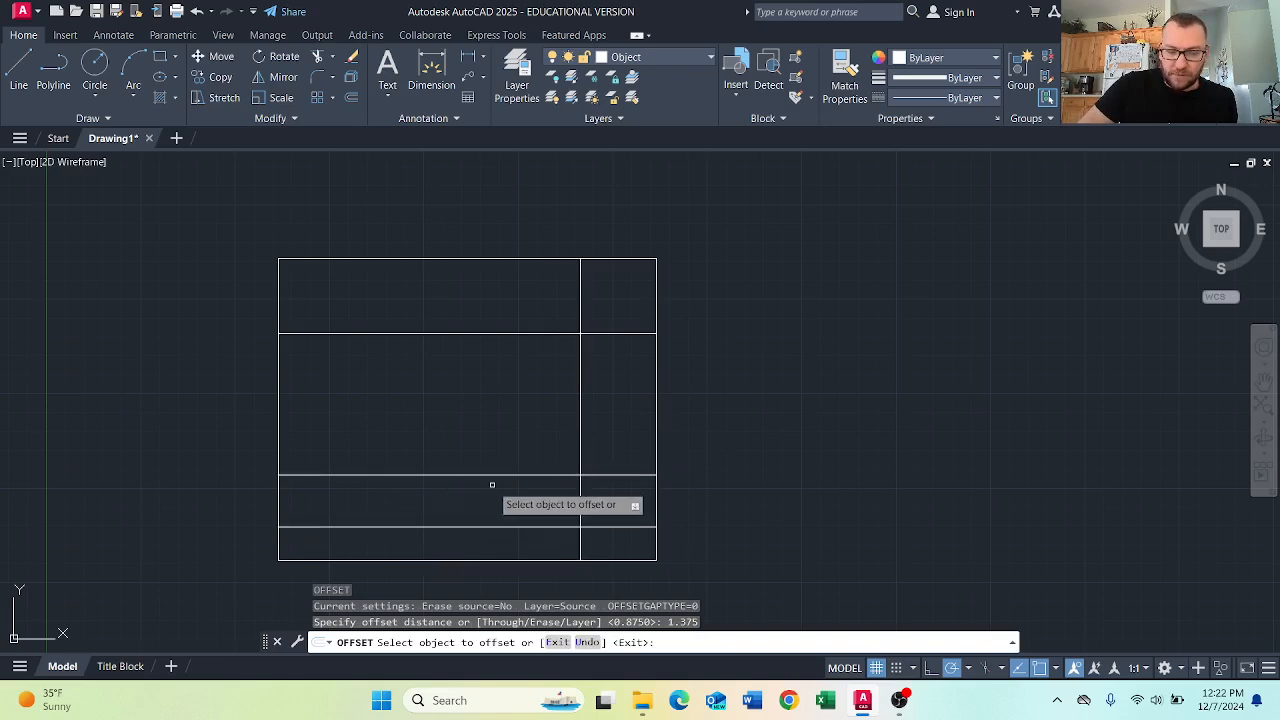
key(Escape)
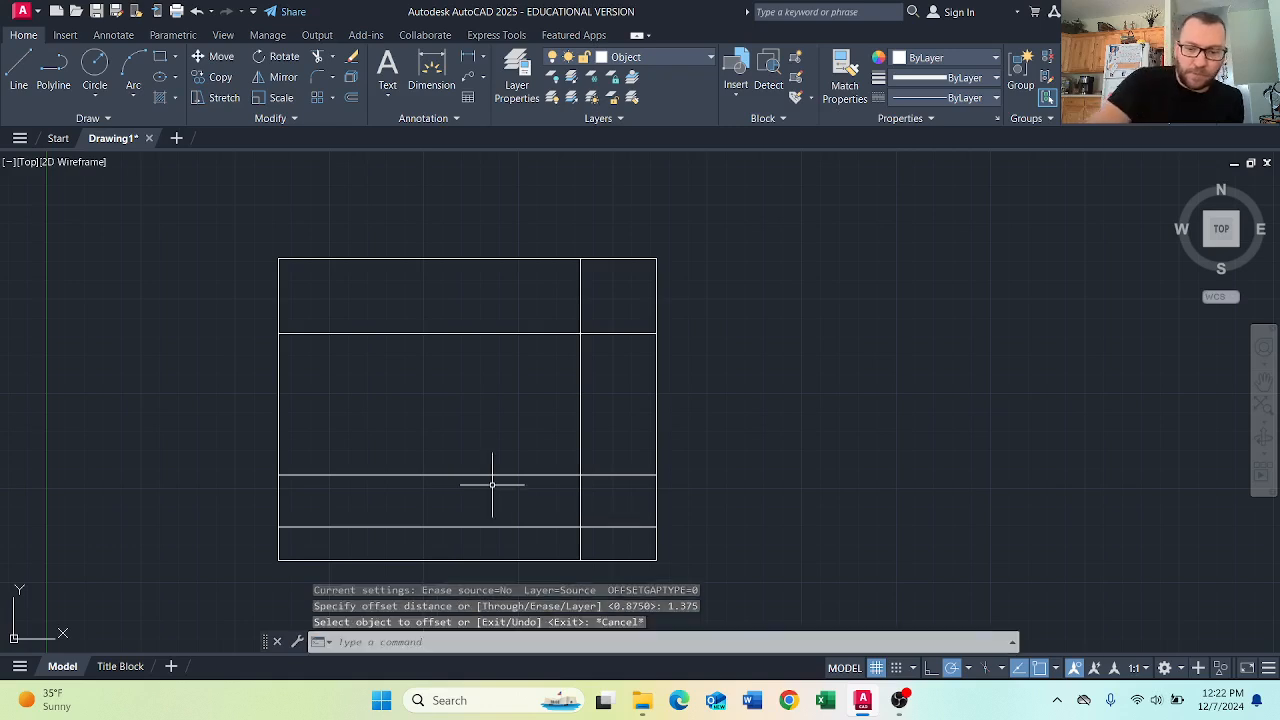
Offset the rectangle's top edge downward and its right edge inward, both by 1.25.
key(space)
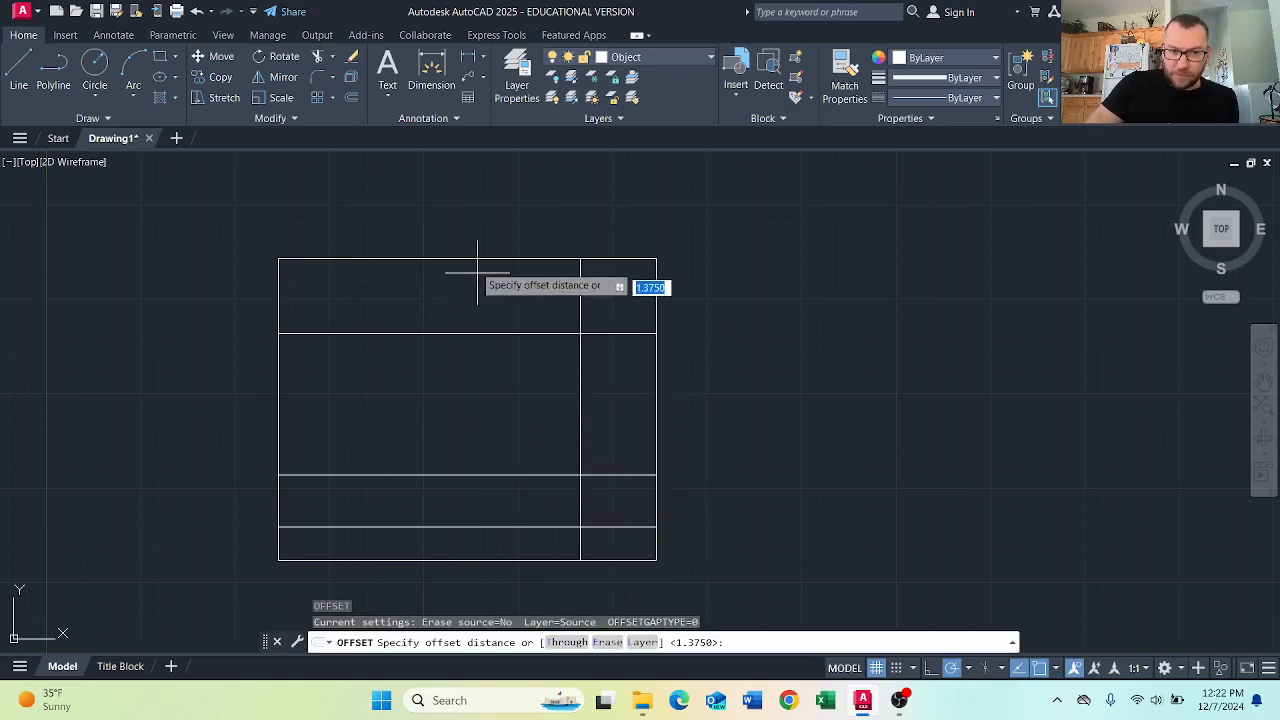
text(1.25)
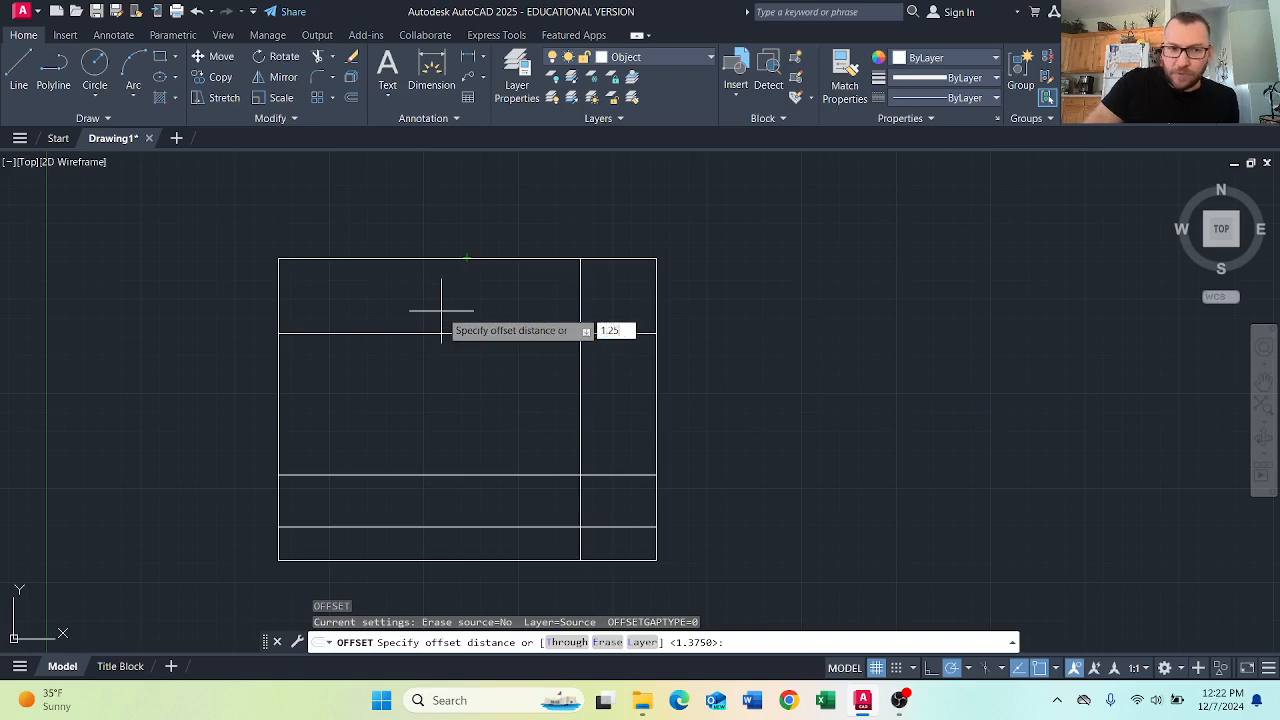
key(Return)
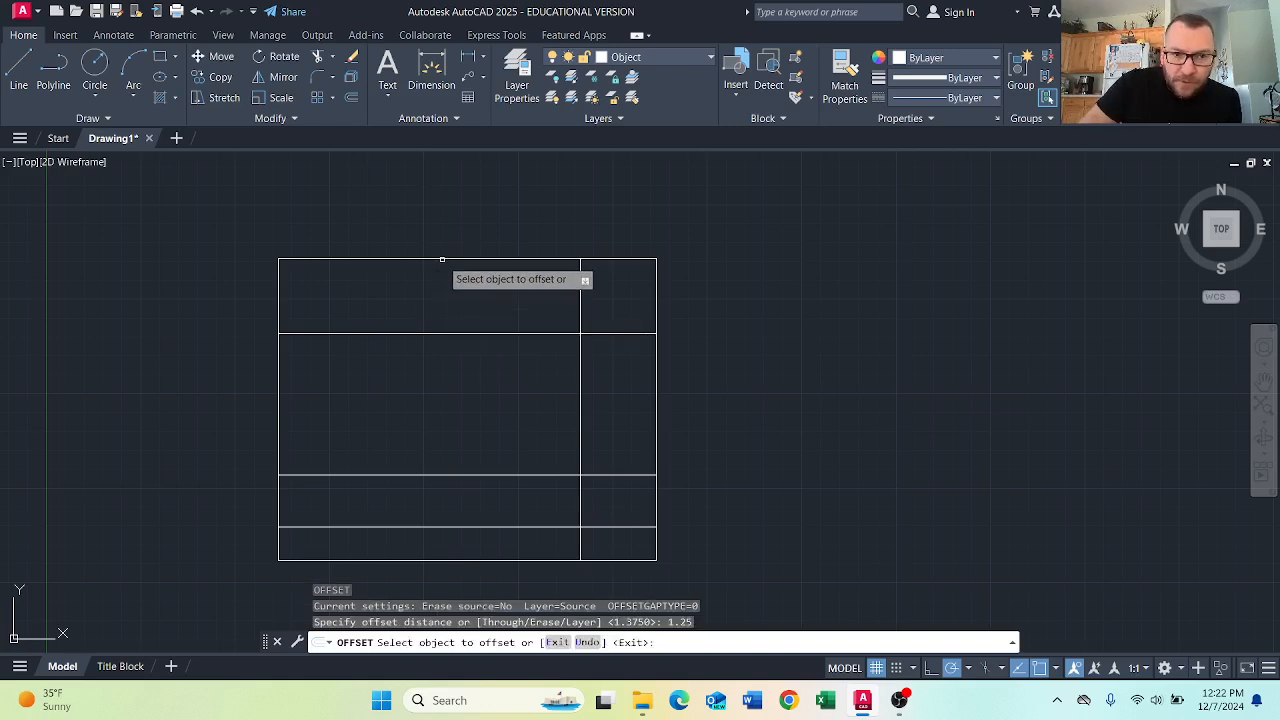
click(442, 260)
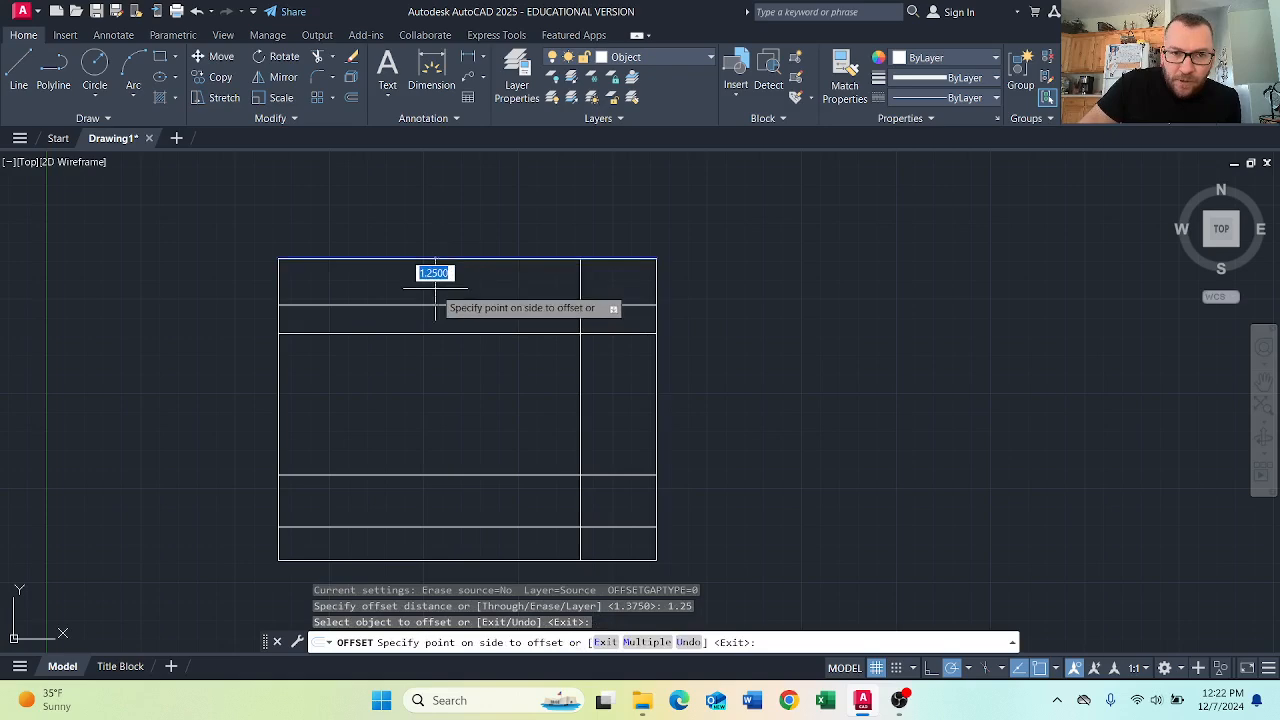
click(438, 290)
click(655, 418)
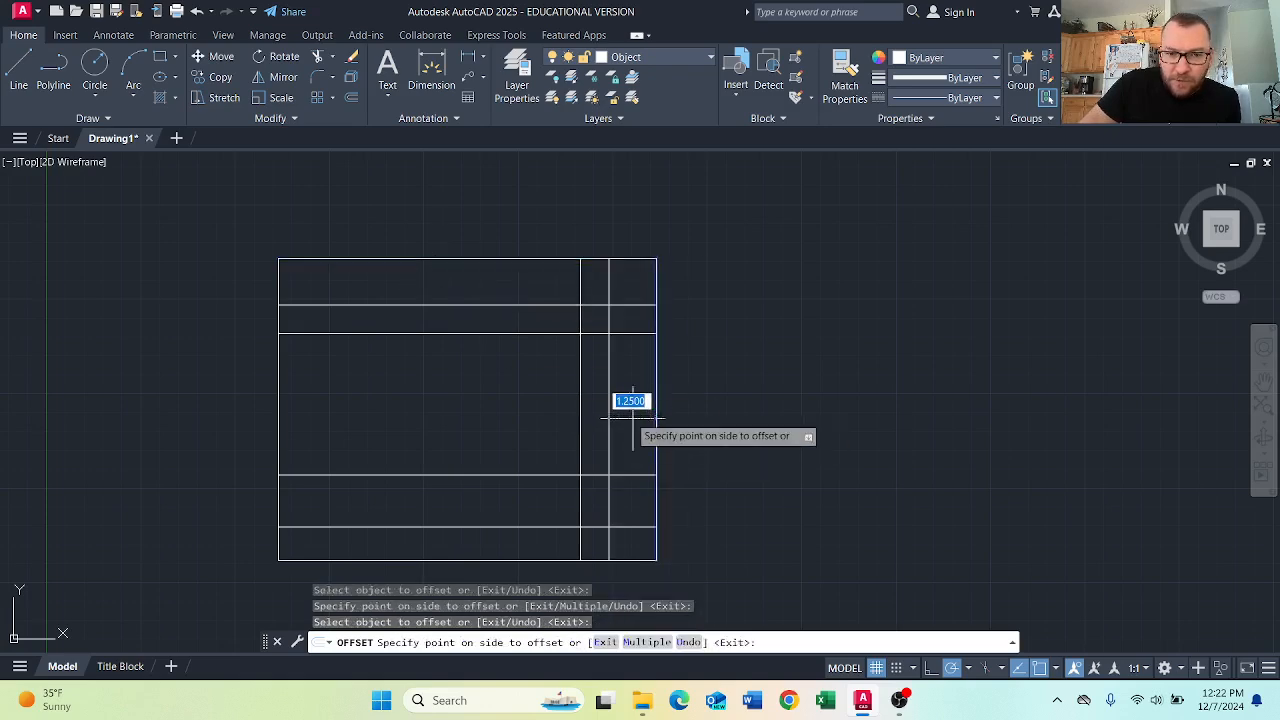
click(629, 414)
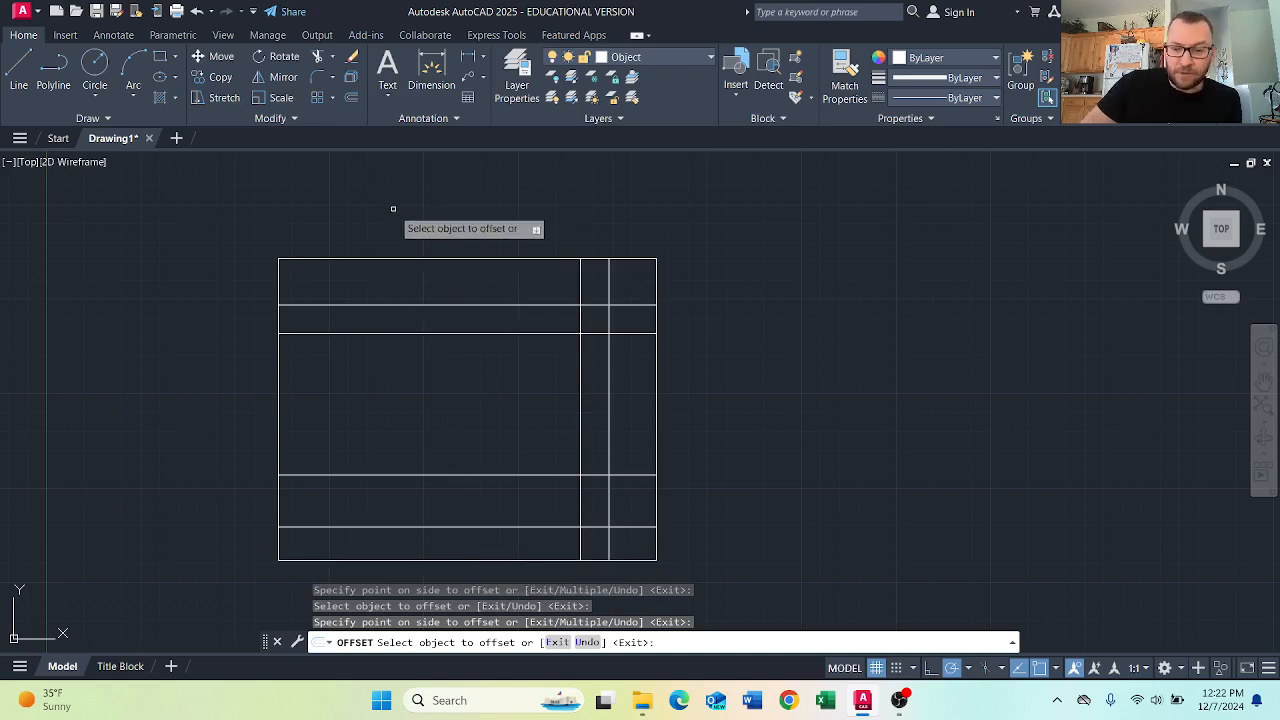
key(Return)
Calculate 3 ÷ 16 in Calculator and offset the rectangle's left edge inward by 5.1875.
key(Return)
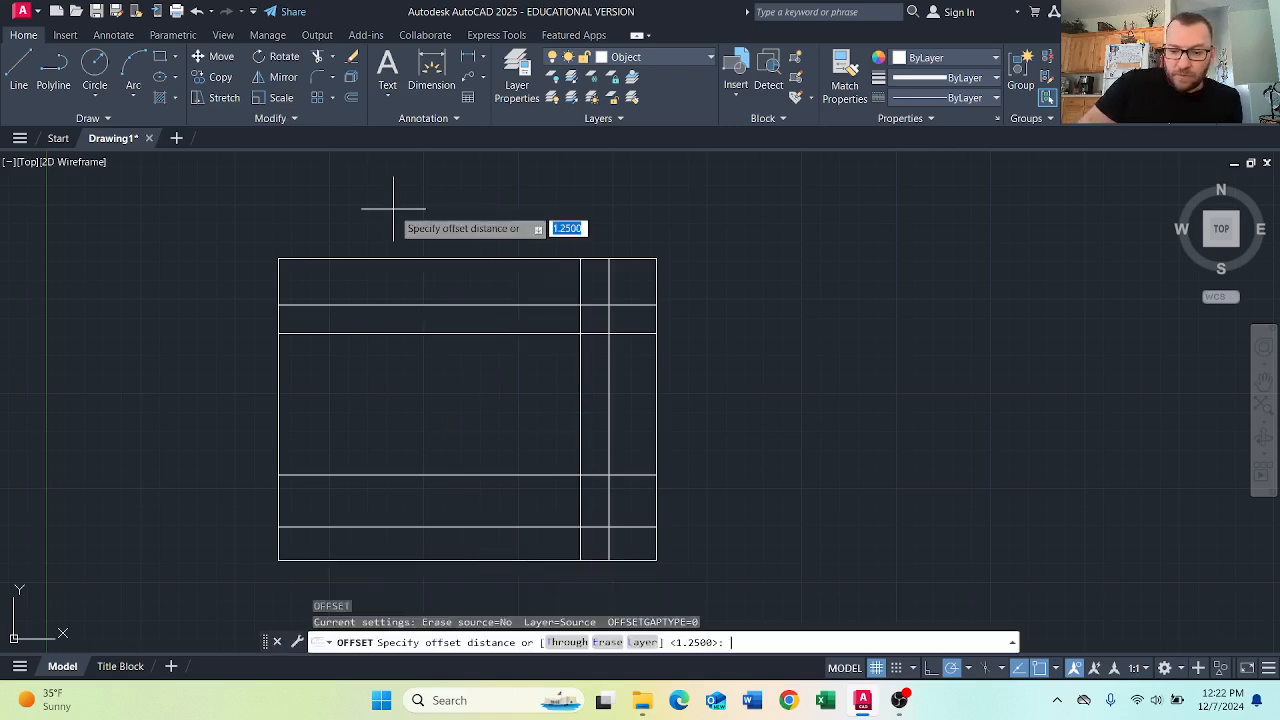
text(5)
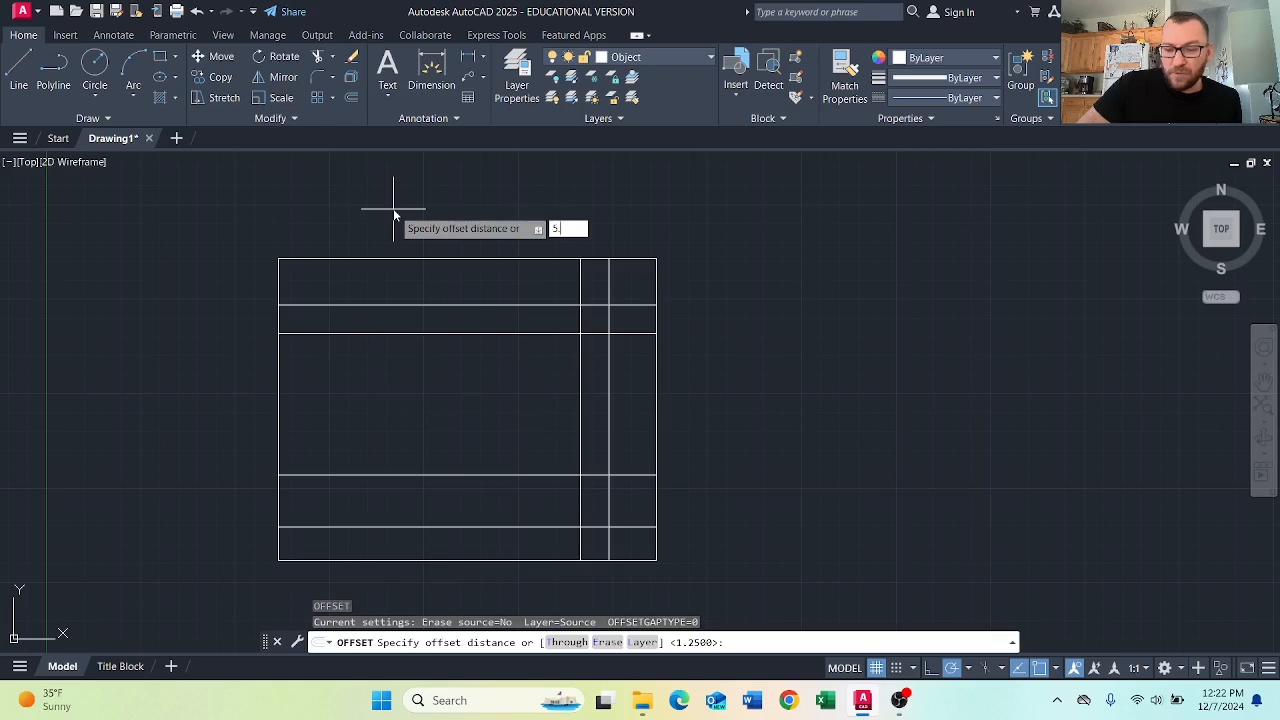
key(XF86Calculator)
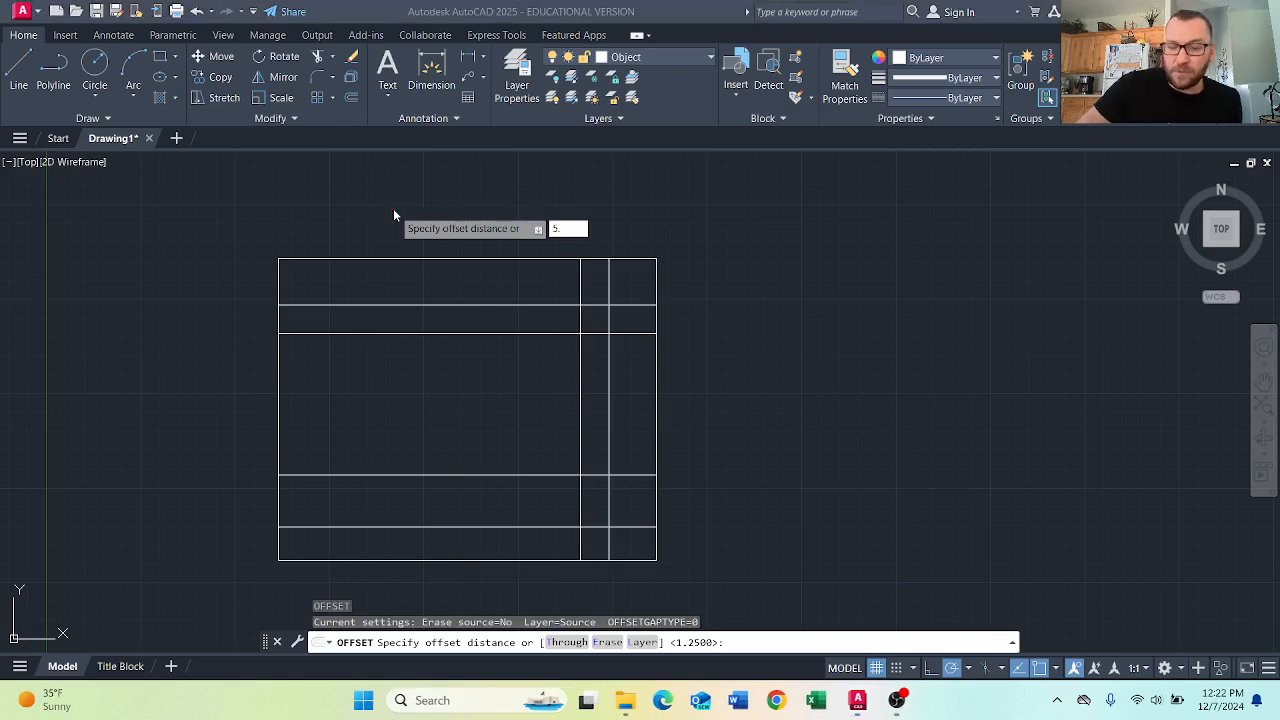
text(3/16)
key(Return)
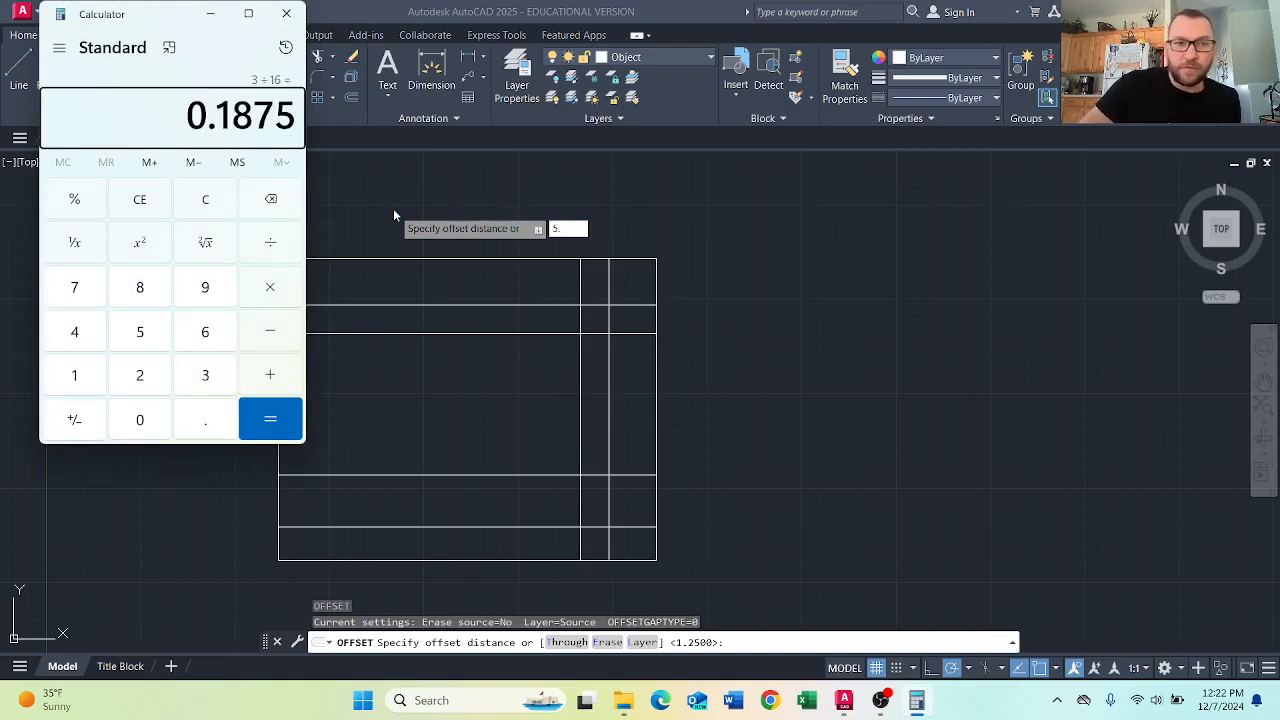
click(286, 13)
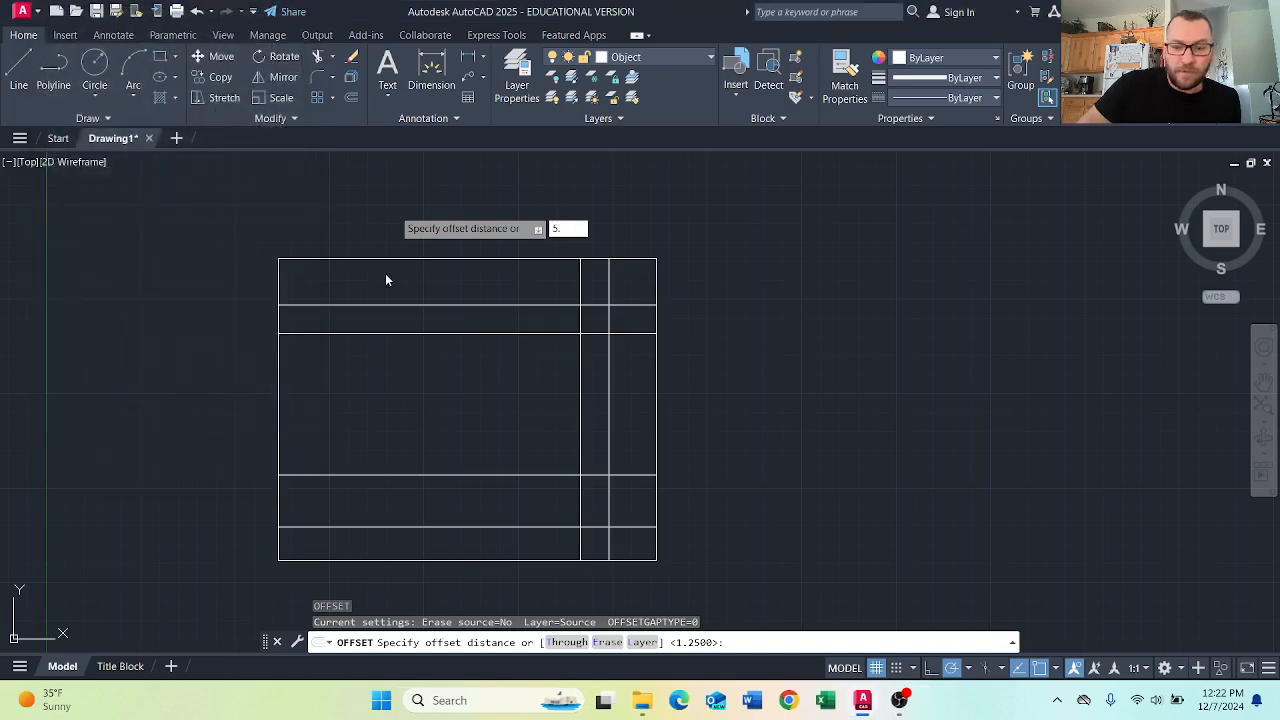
text(5.1875)
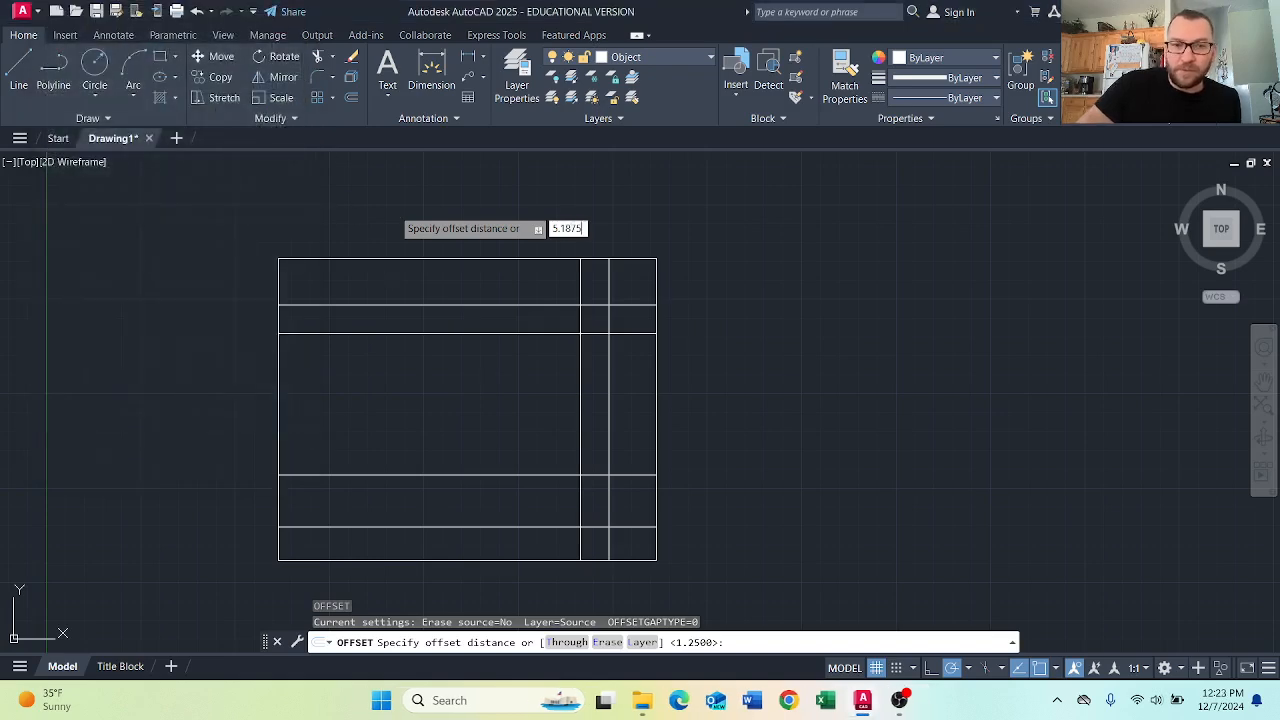
key(Return)
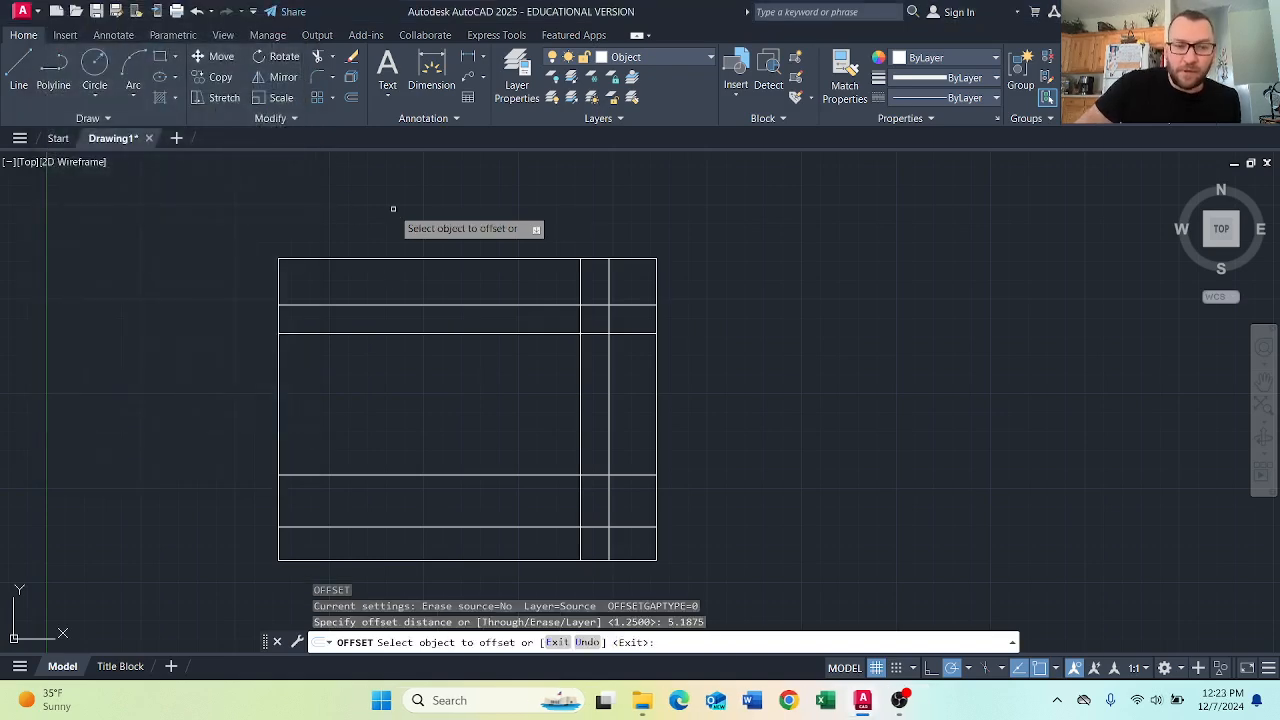
click(279, 393)
click(485, 391)
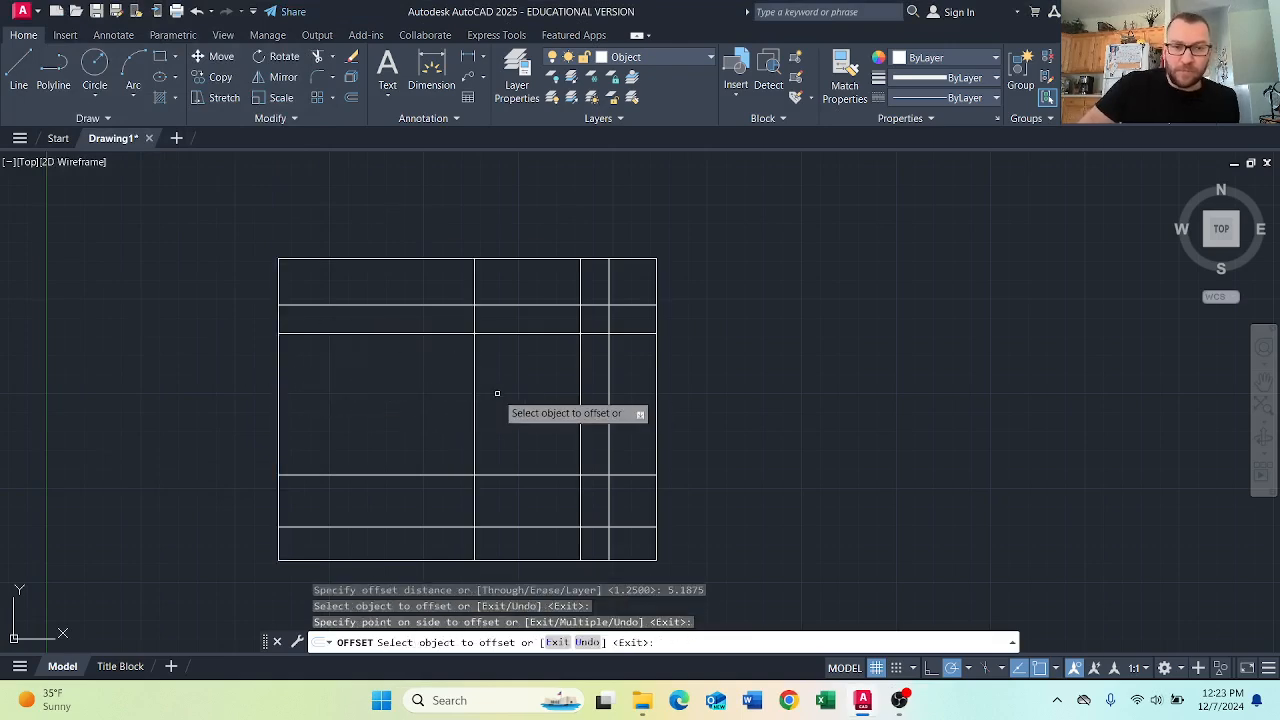
key(Return)
Offset the vertical line nearest the rectangle's middle to the left by 1.5.
key(Return)
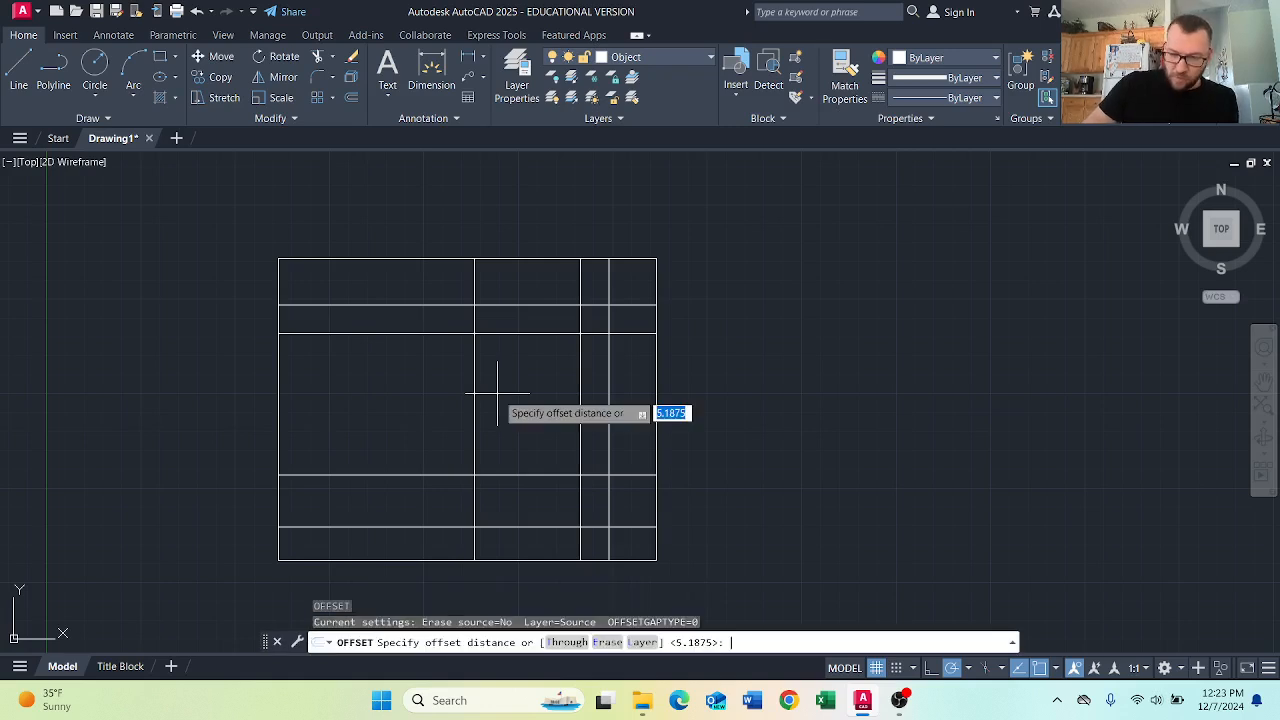
text(1)
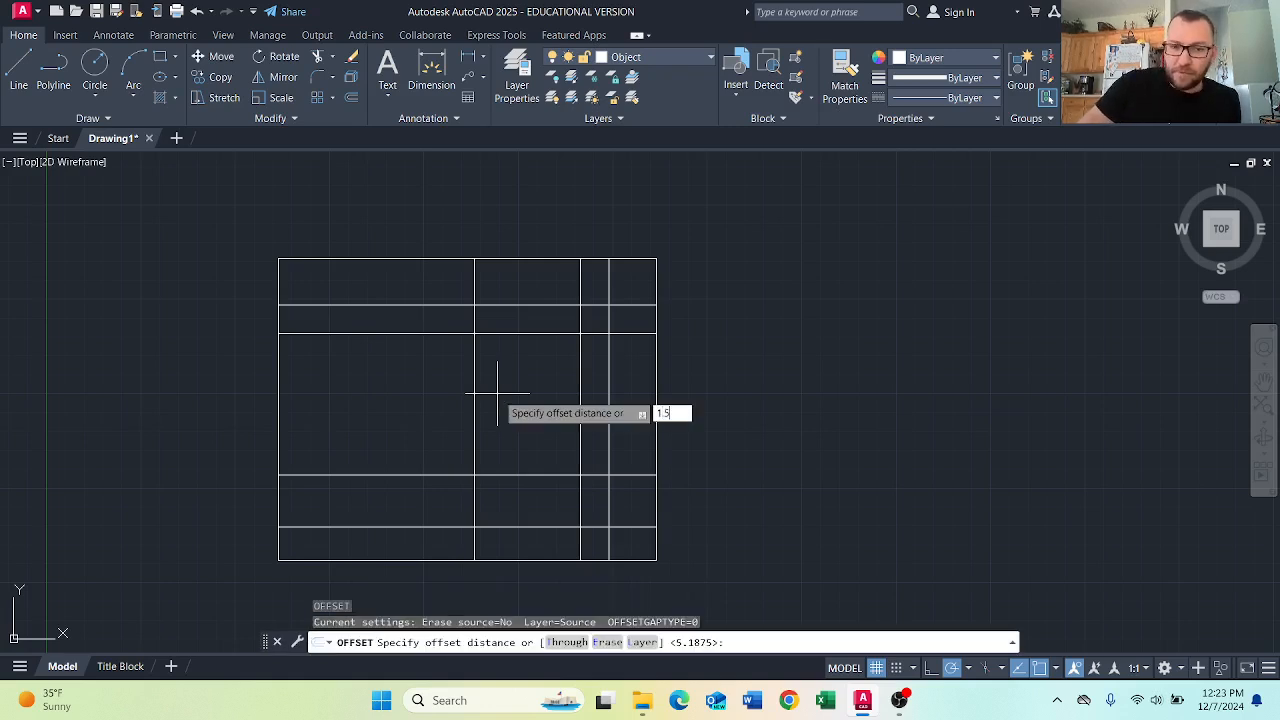
text(.5)
key(Return)
click(474, 450)
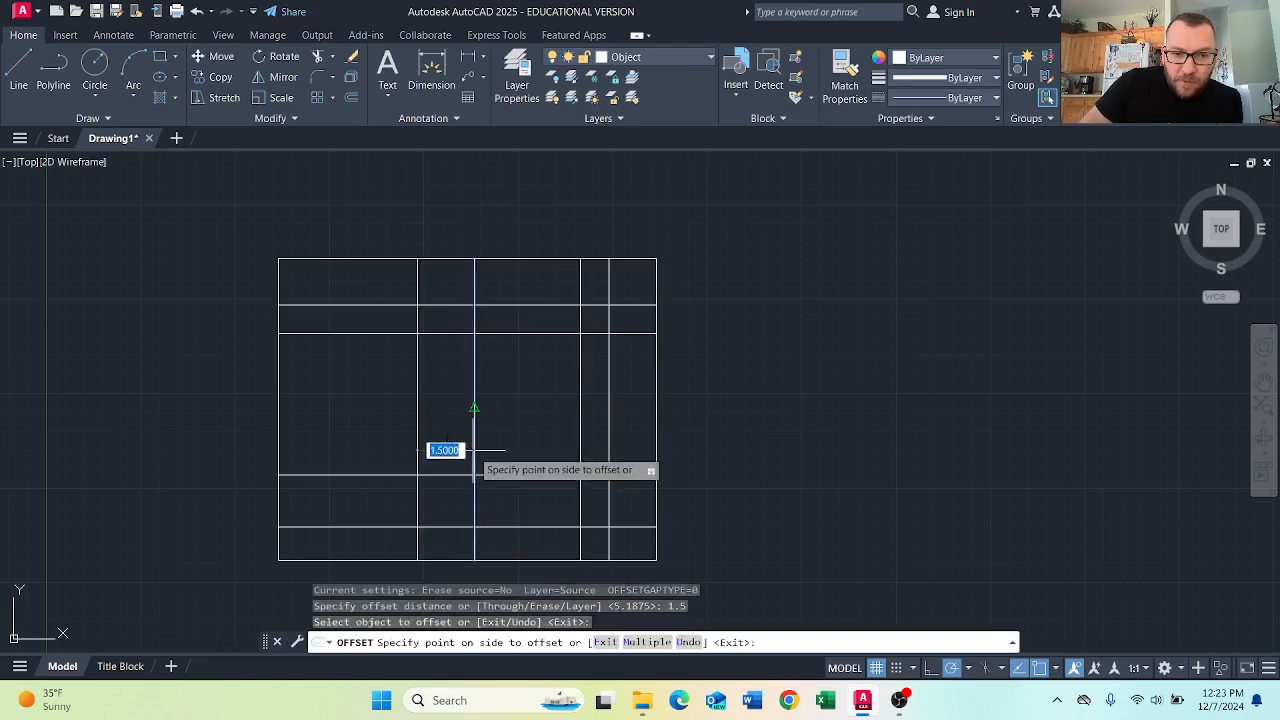
click(445, 451)
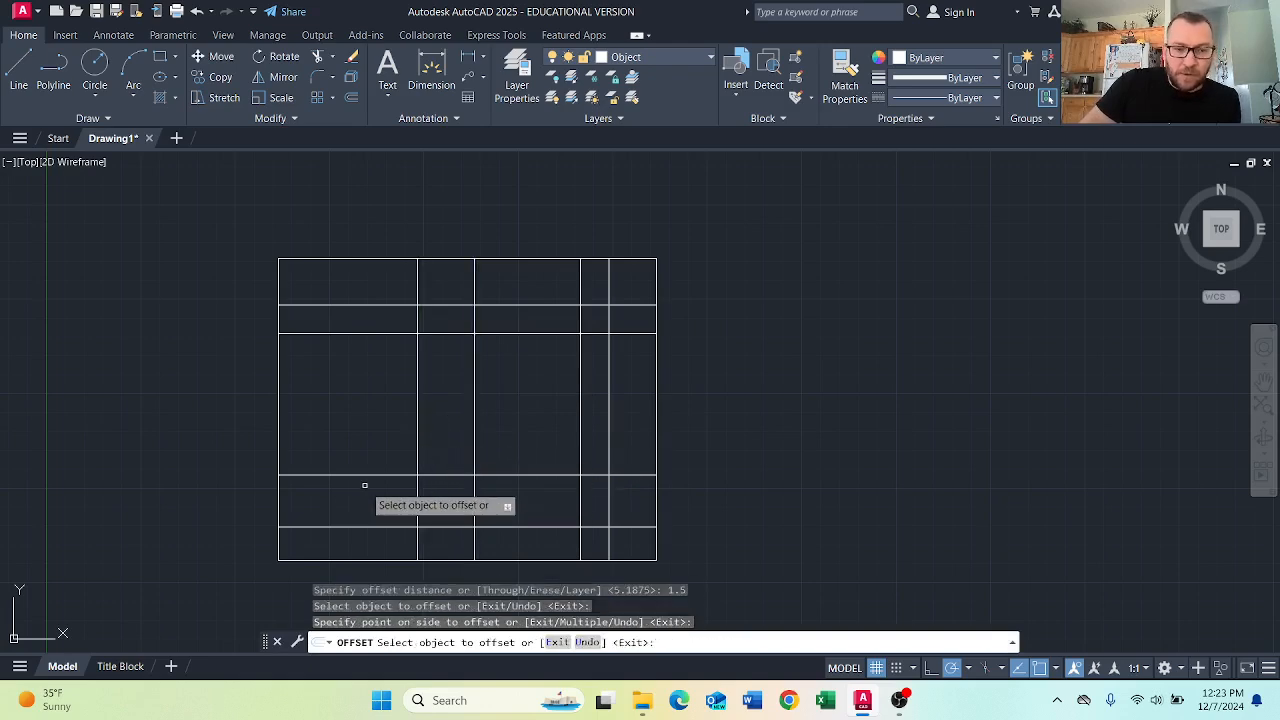
key(Return)
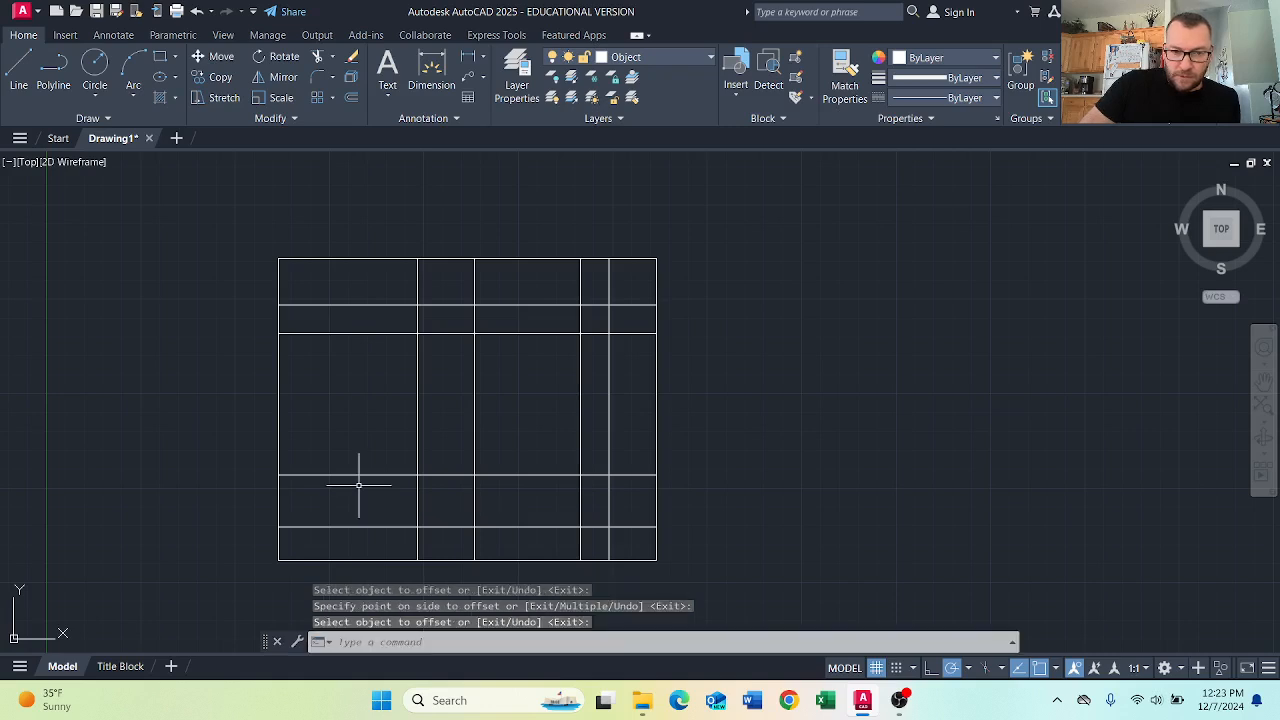
Calculate 3 ÷ 16 in Calculator and offset the leftmost inner vertical line to the left by 2.1875.
key(Return)
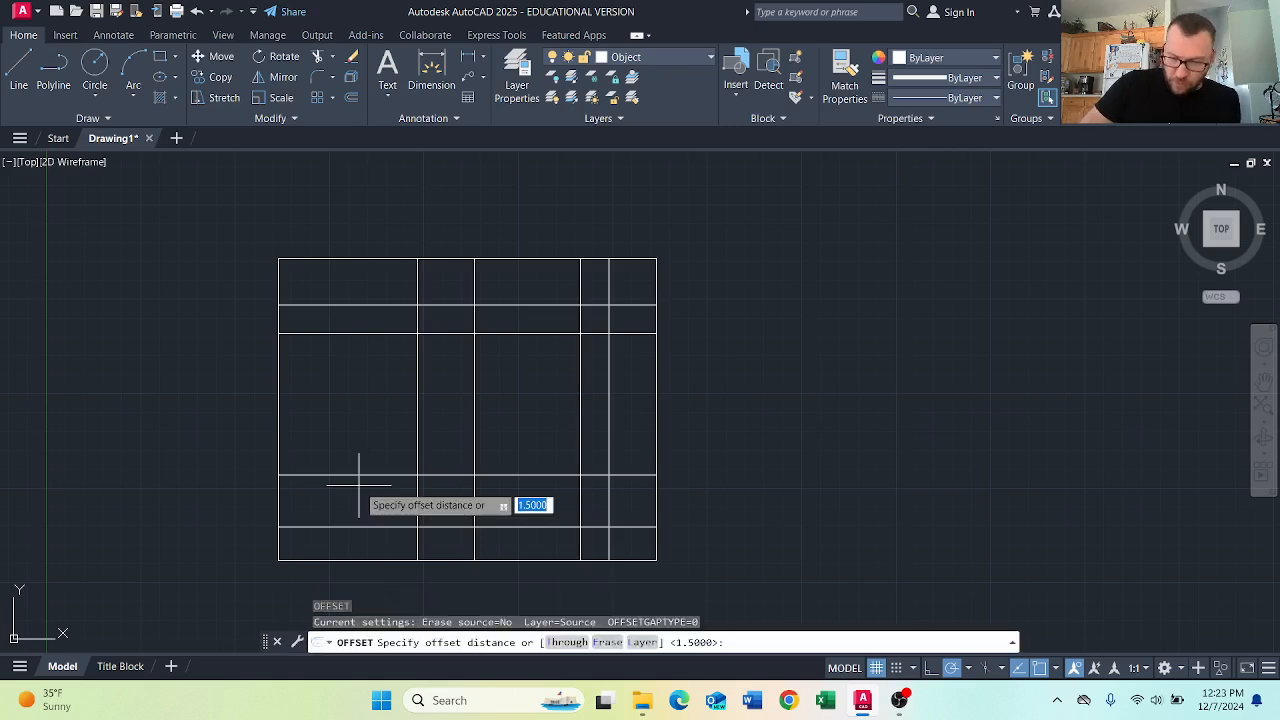
text(2)
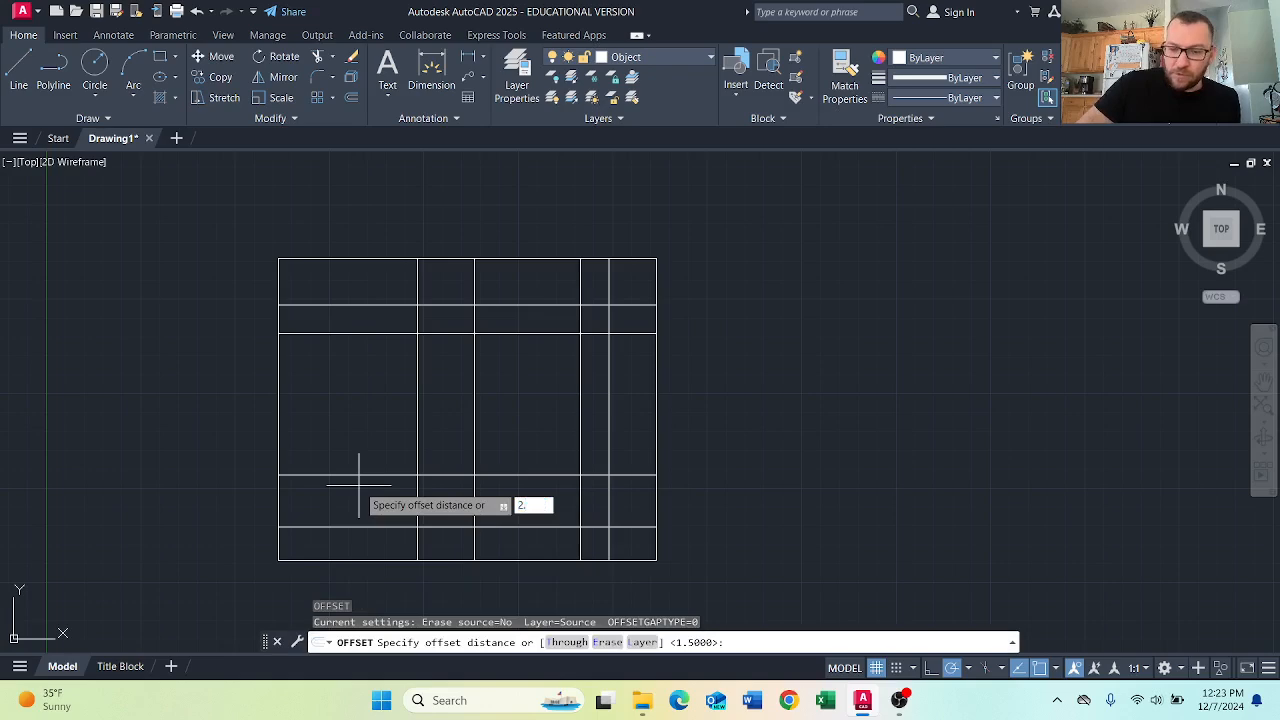
text(.1875)
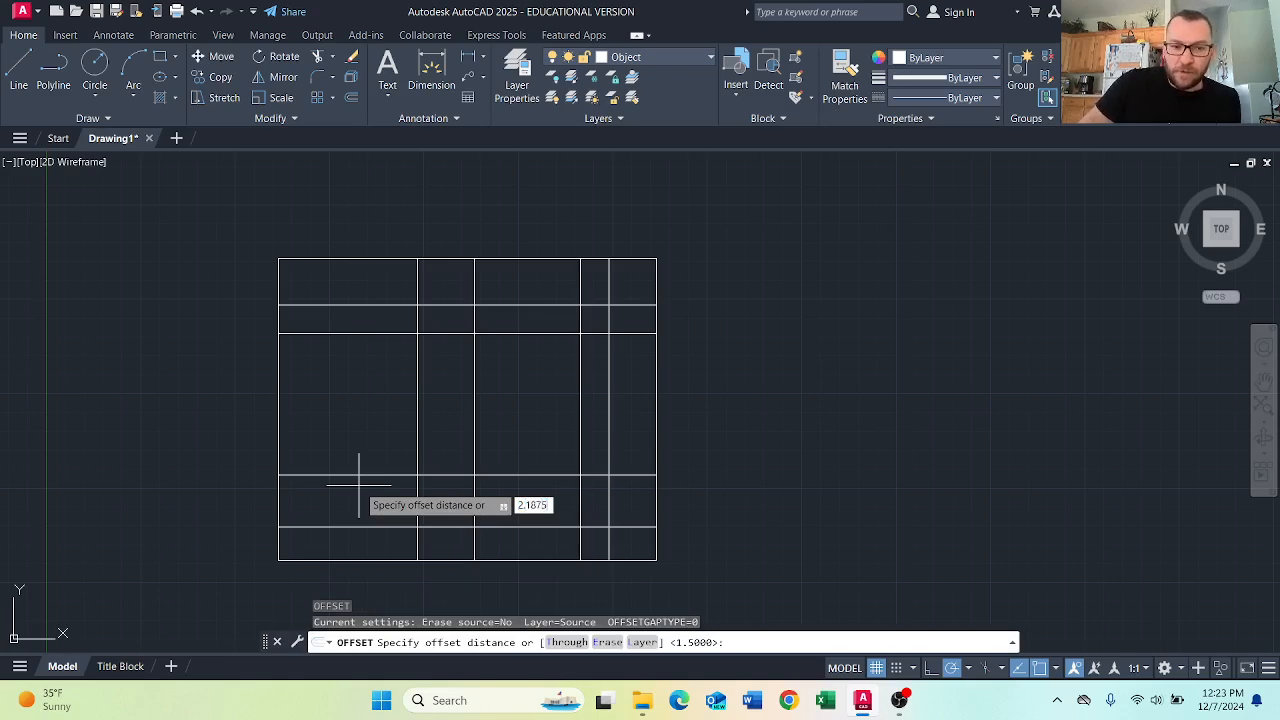
key(XF86Calculator)
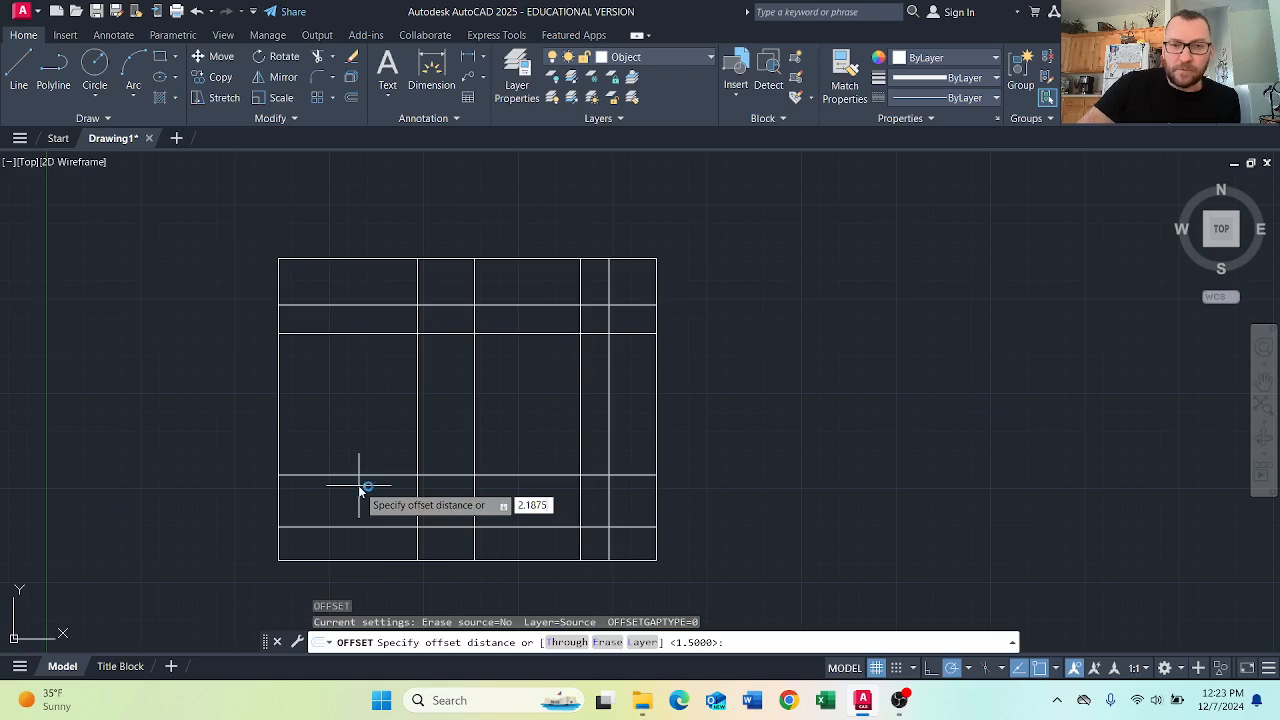
text(3/16)
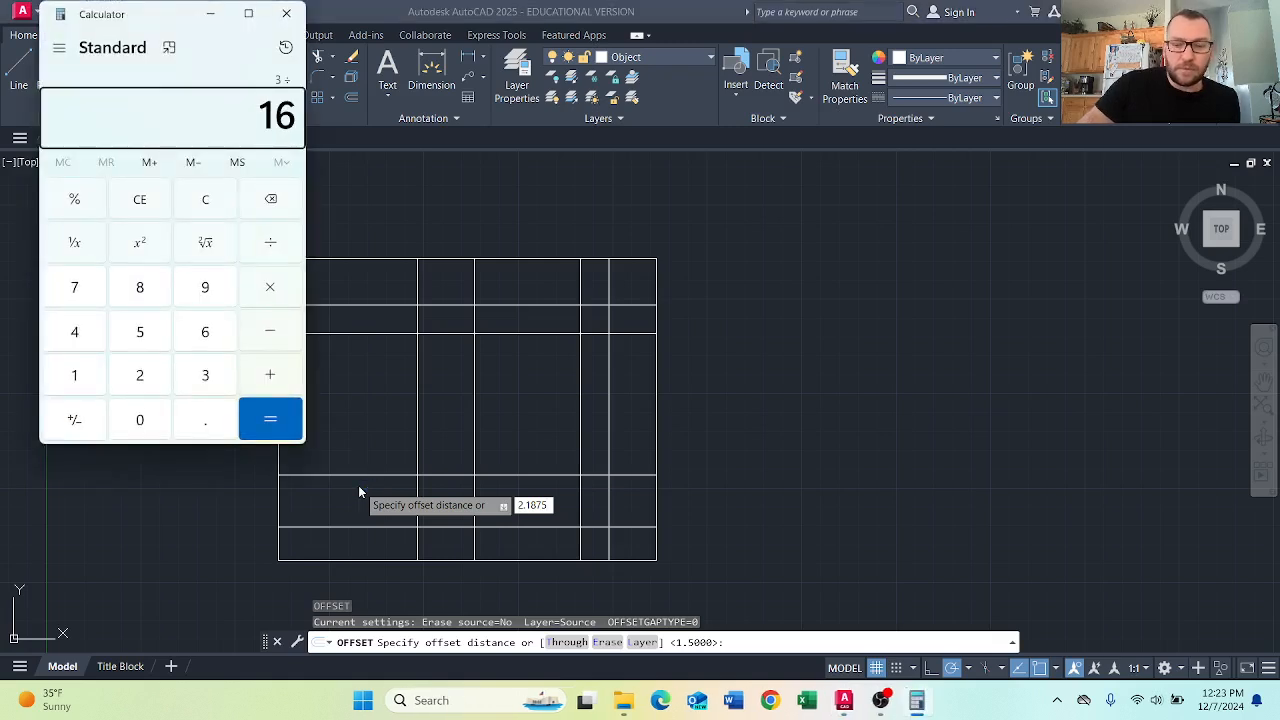
key(Return)
click(286, 13)
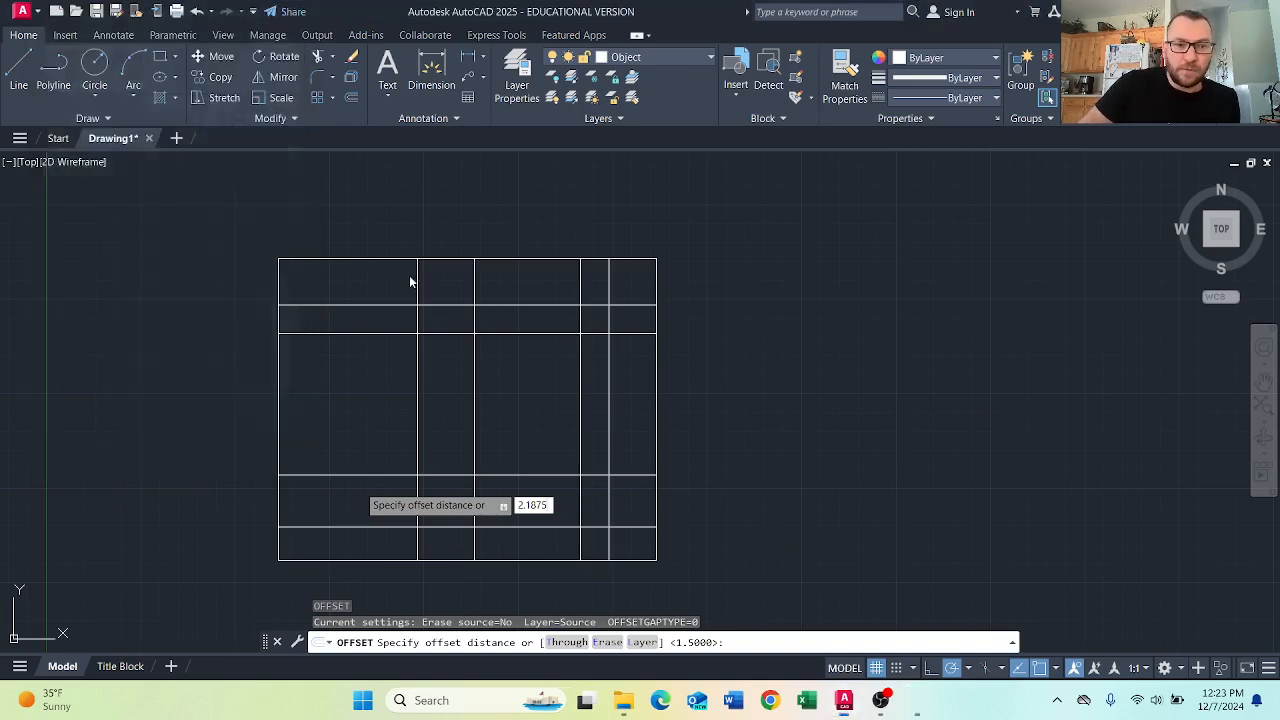
key(Return)
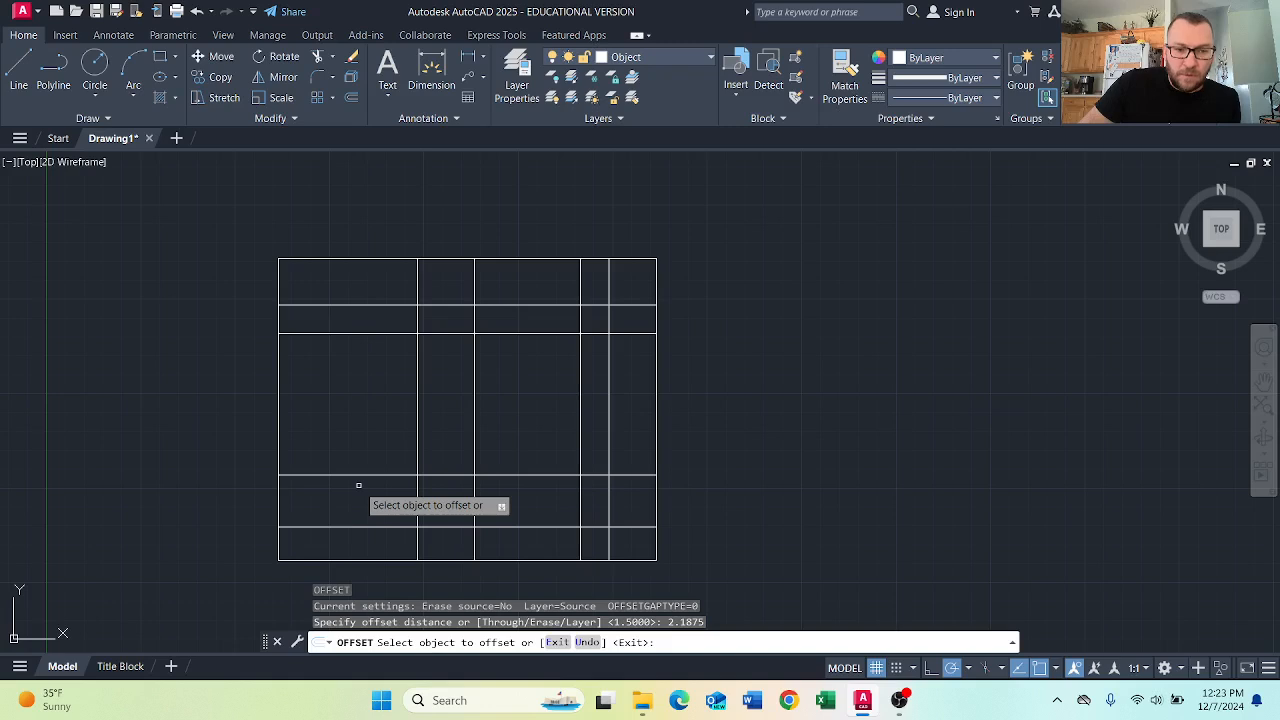
click(417, 487)
click(309, 483)
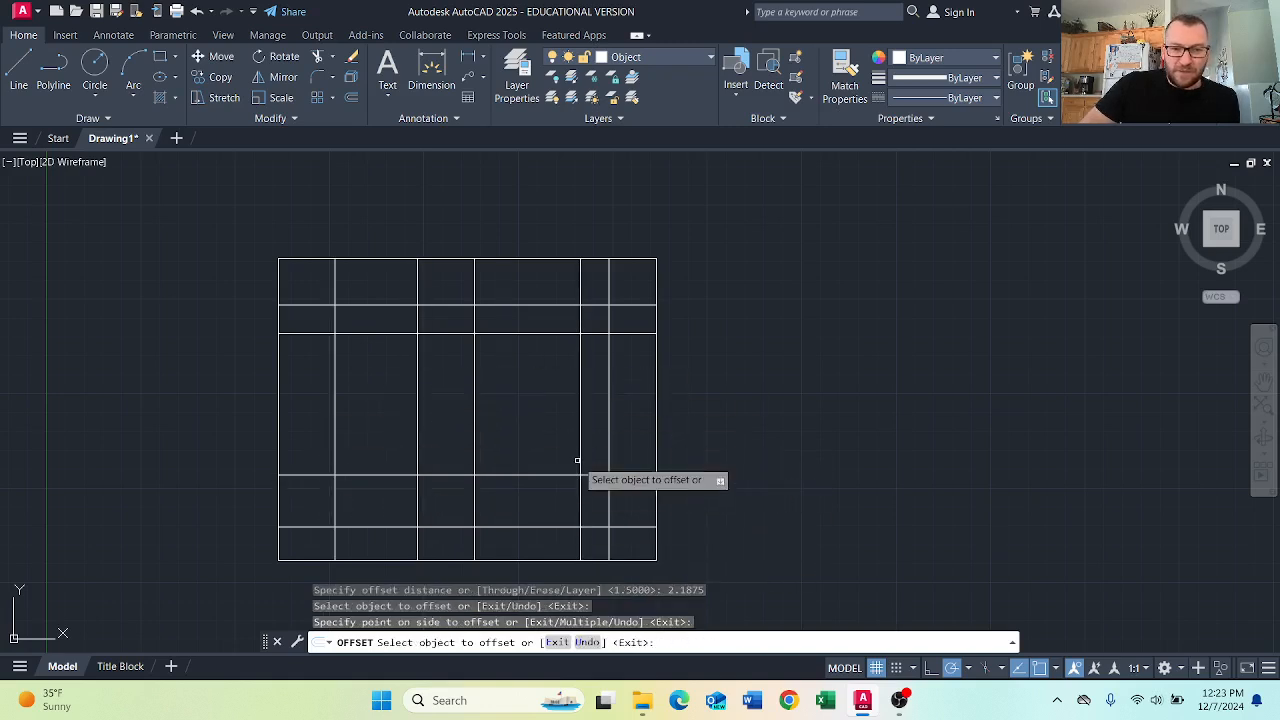
key(Escape)
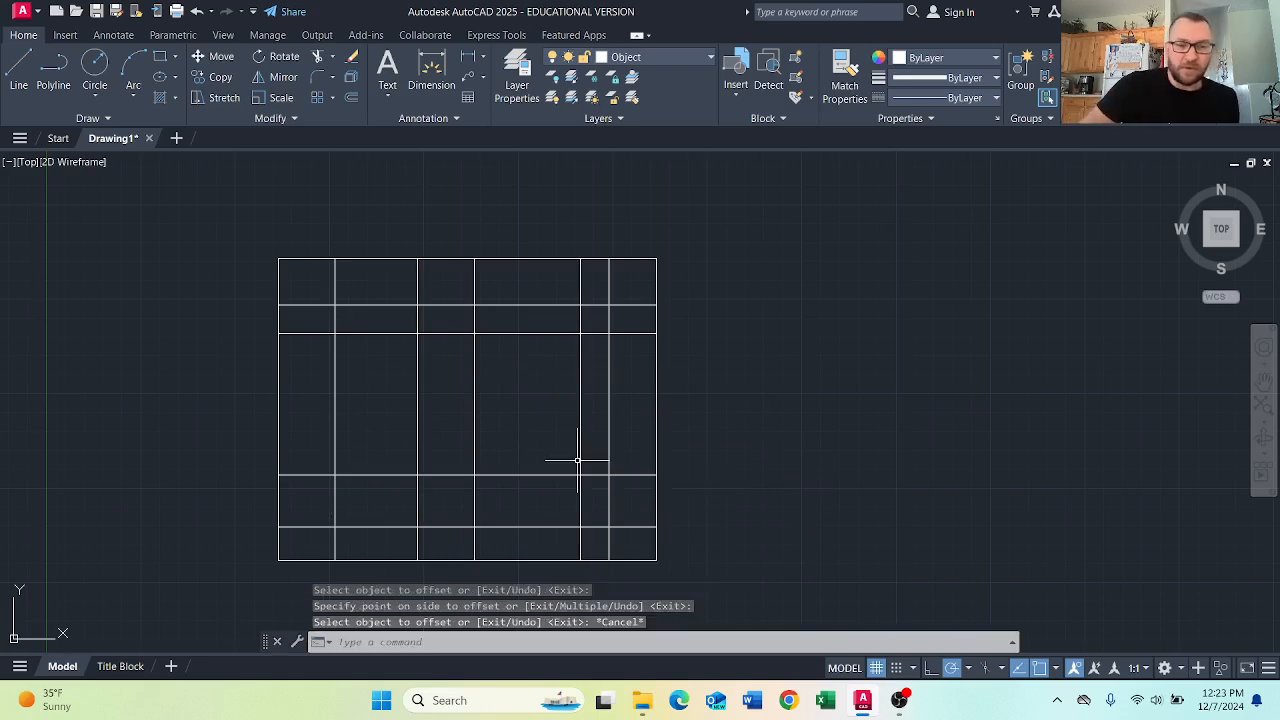
Trim away all segments in the central horizontal band and the wide vertical gap, separating the layout into four corner blocks.
click(317, 59)
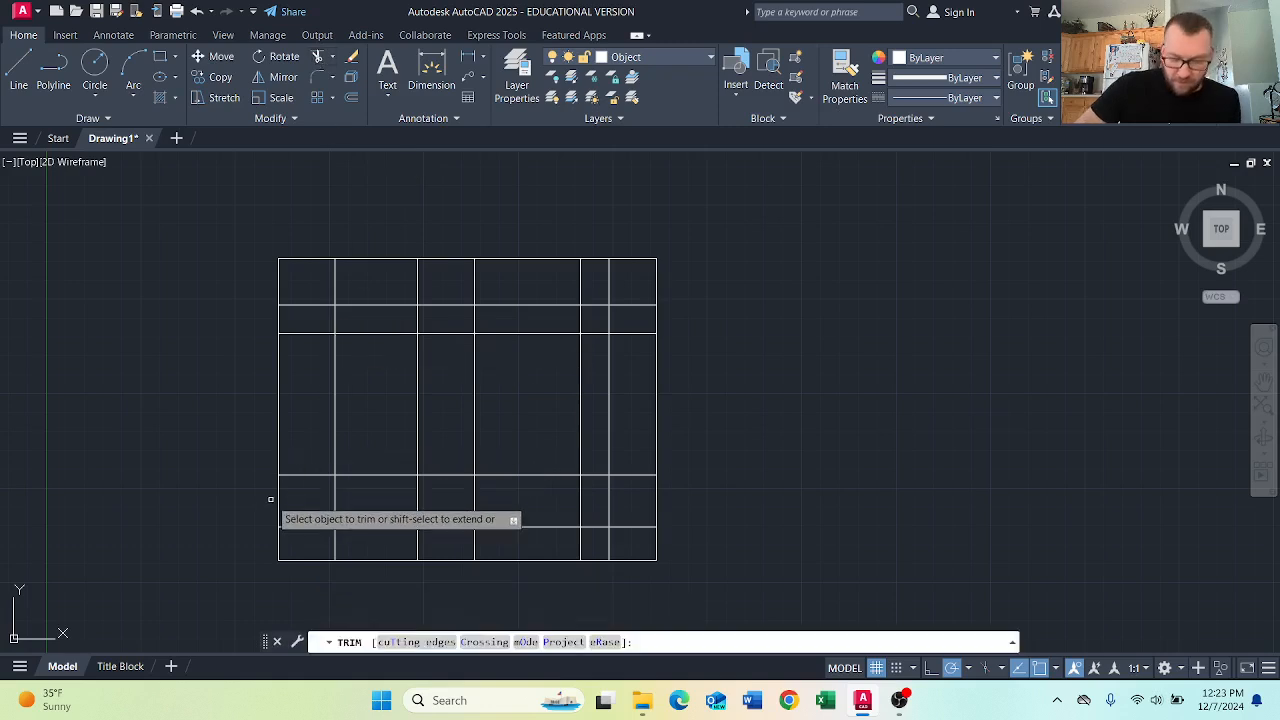
mouse_move(270, 499)
mouse_down()
mouse_move(305, 475)
mouse_move(298, 445)
mouse_move(686, 449)
mouse_move(791, 427)
mouse_up()
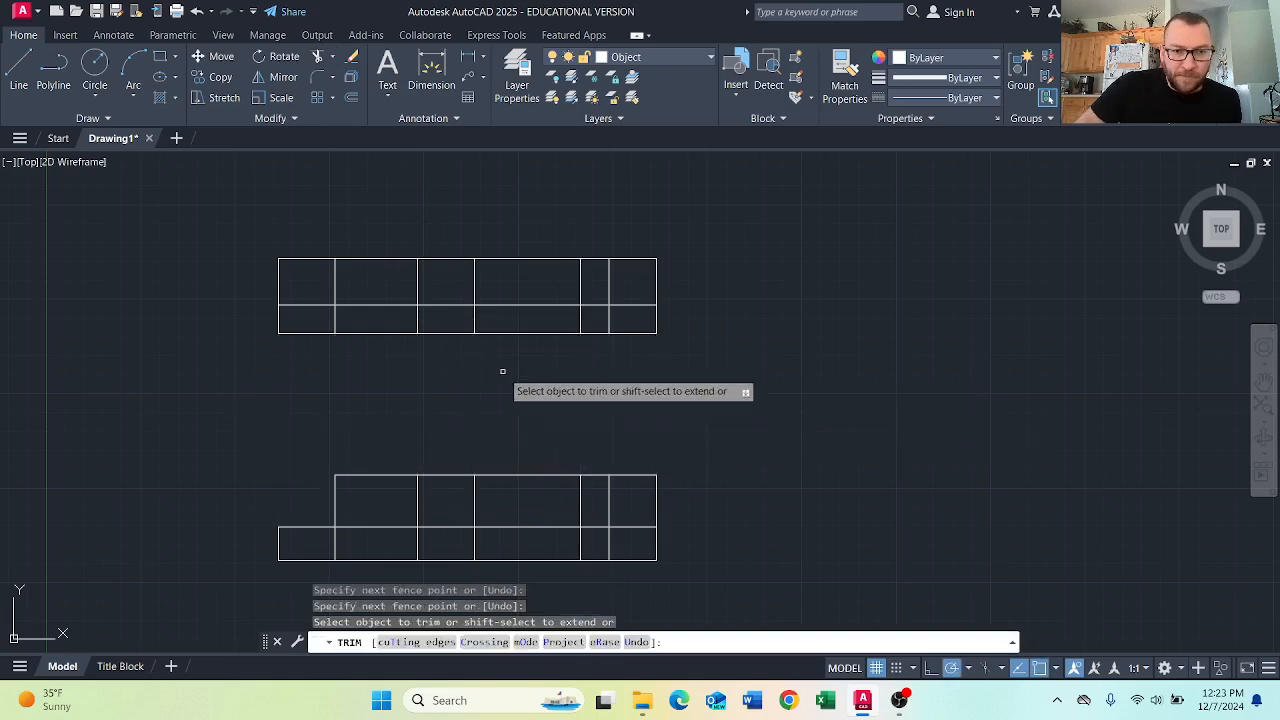
drag(532, 208, 533, 570)
Trim the lower-left block to a narrow block on a wide base, and the upper-left block to a small rectangle along its top edge.
drag(432, 484, 478, 497)
mouse_move(449, 543)
mouse_down()
mouse_move(443, 530)
mouse_move(323, 547)
mouse_up()
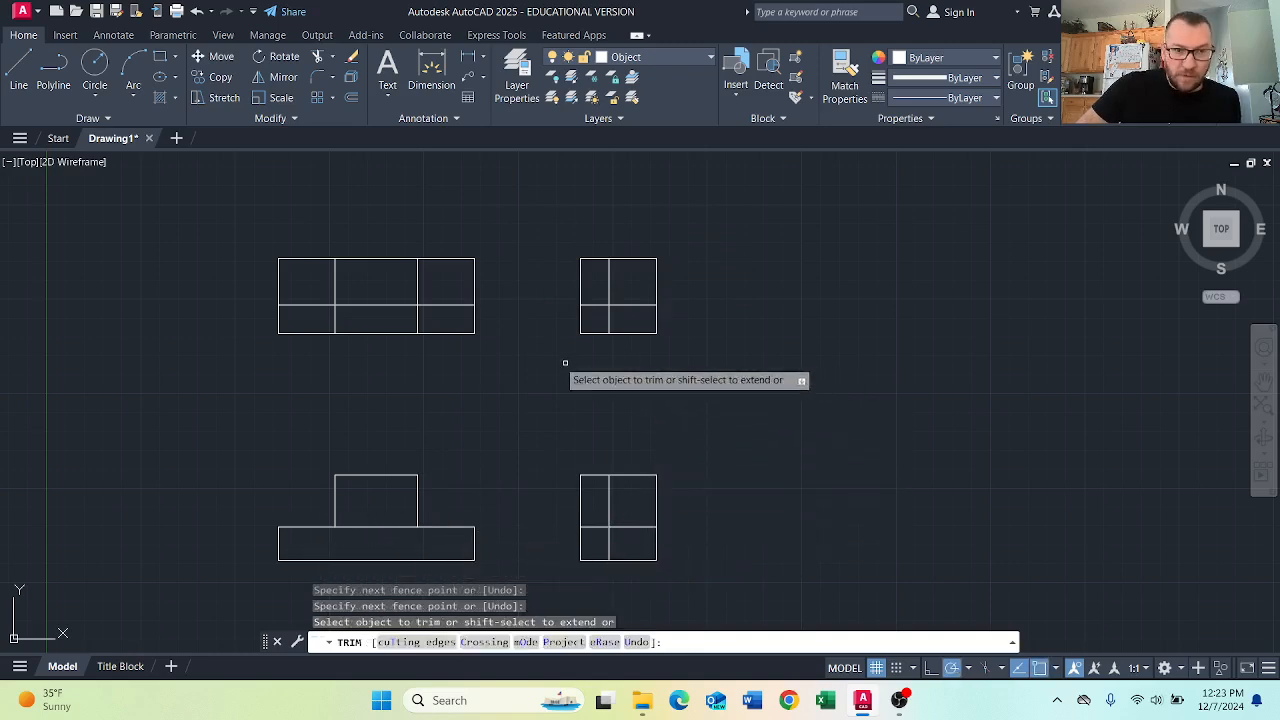
mouse_move(443, 291)
mouse_down()
mouse_move(380, 316)
mouse_move(326, 316)
mouse_move(305, 293)
mouse_up()
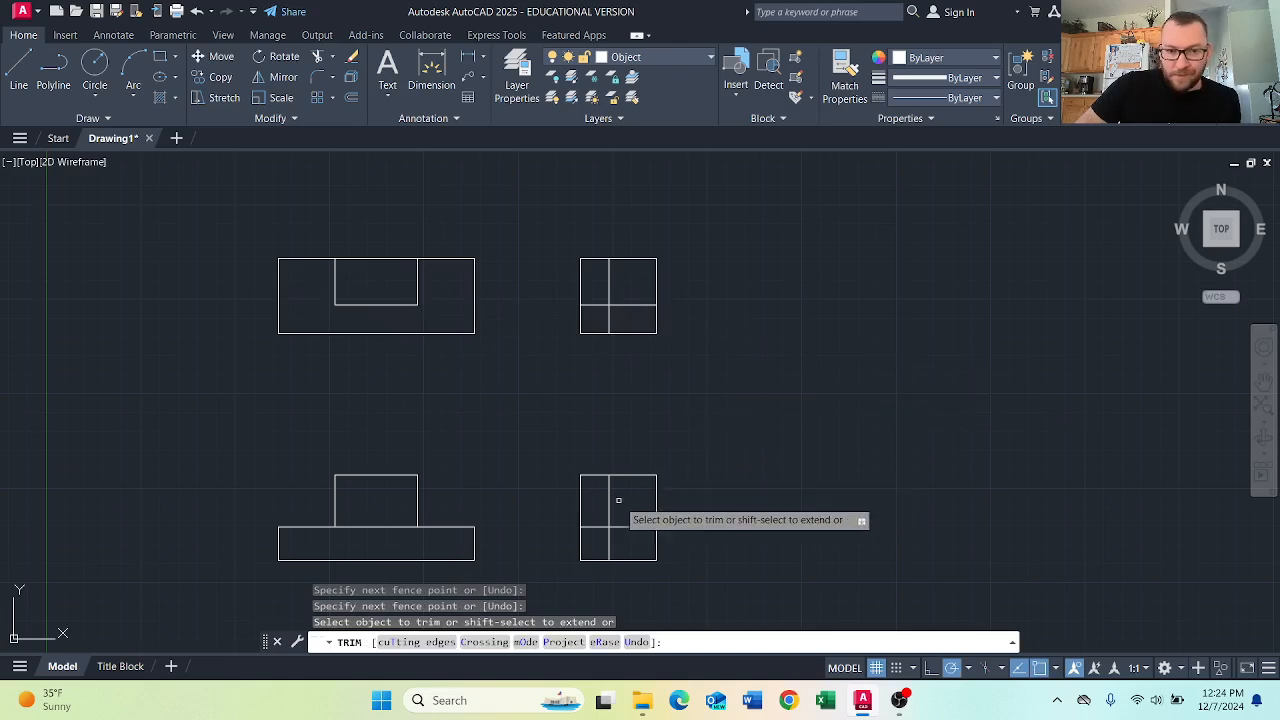
Trim the lower-right block to a narrow block on a wider base, and delete the upper-right block.
click(600, 462)
click(540, 524)
key(Return)
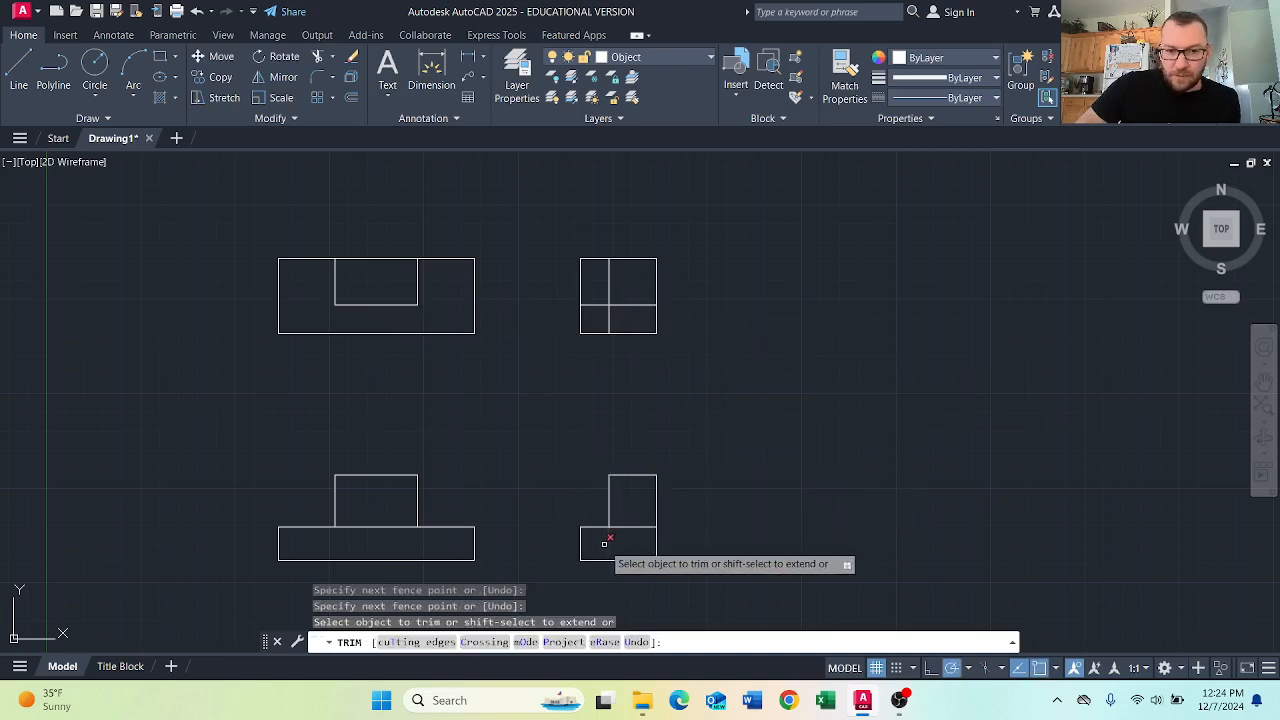
click(614, 543)
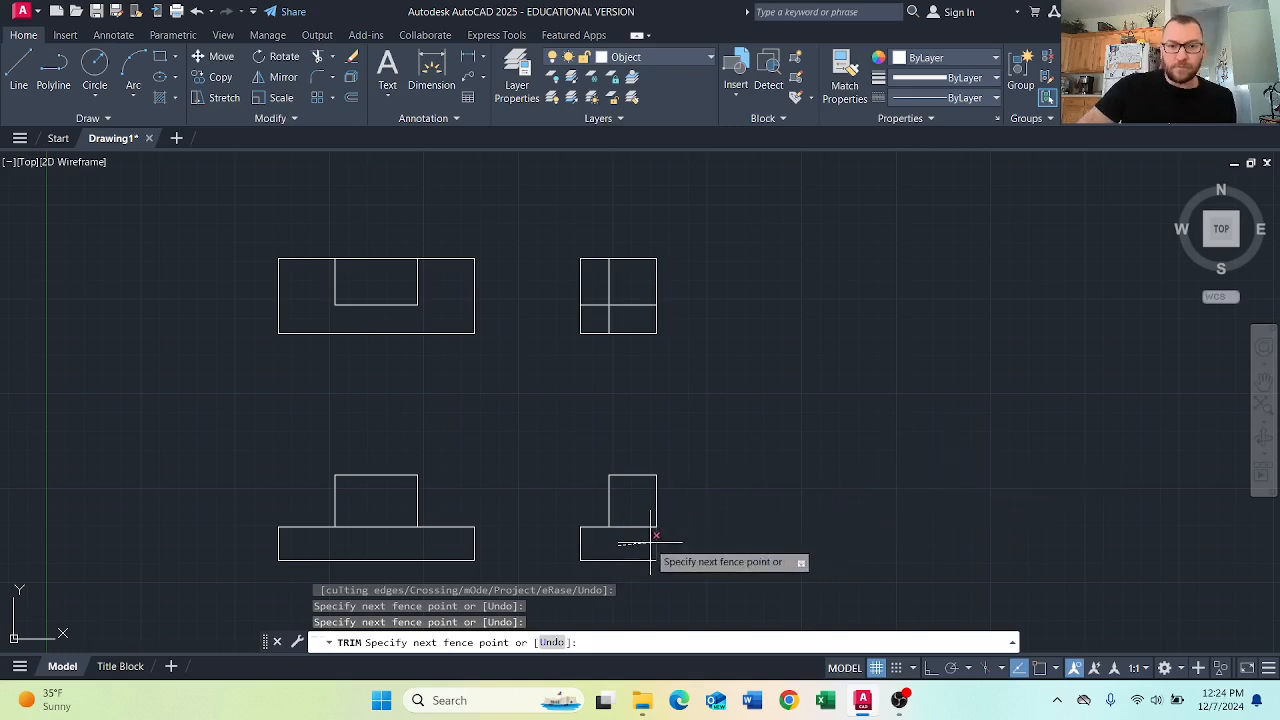
key(Return)
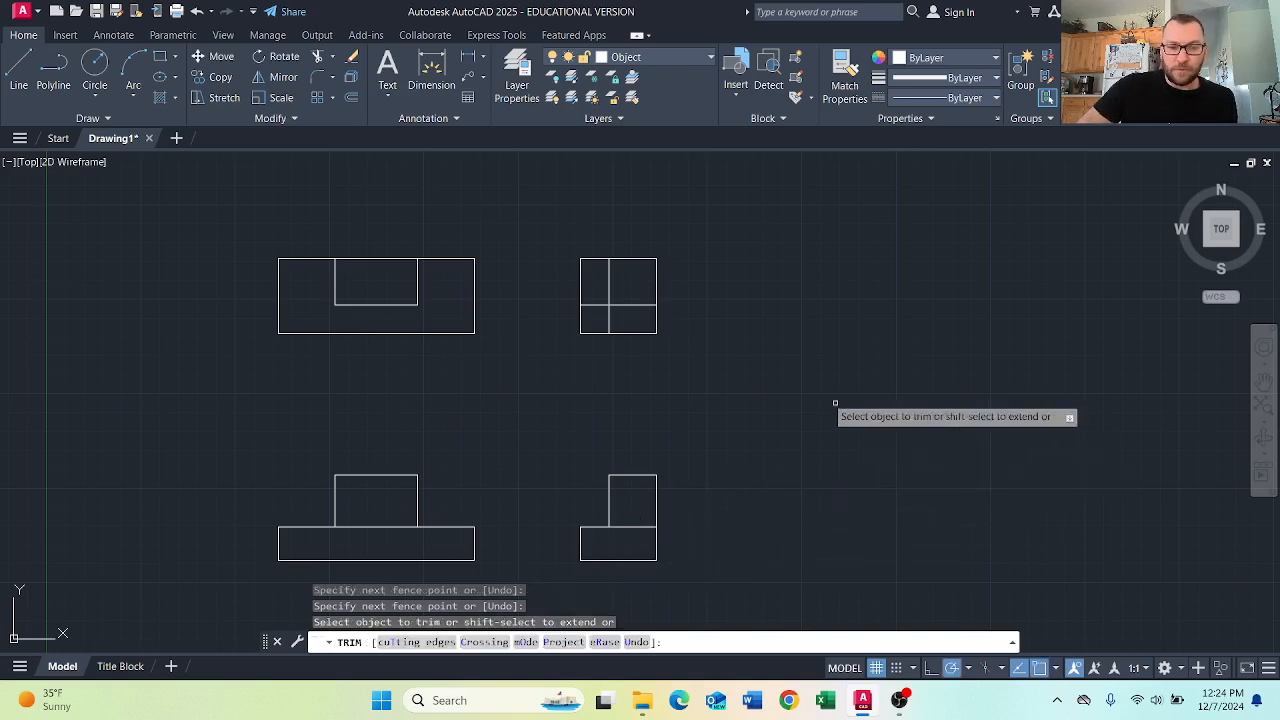
key(Escape)
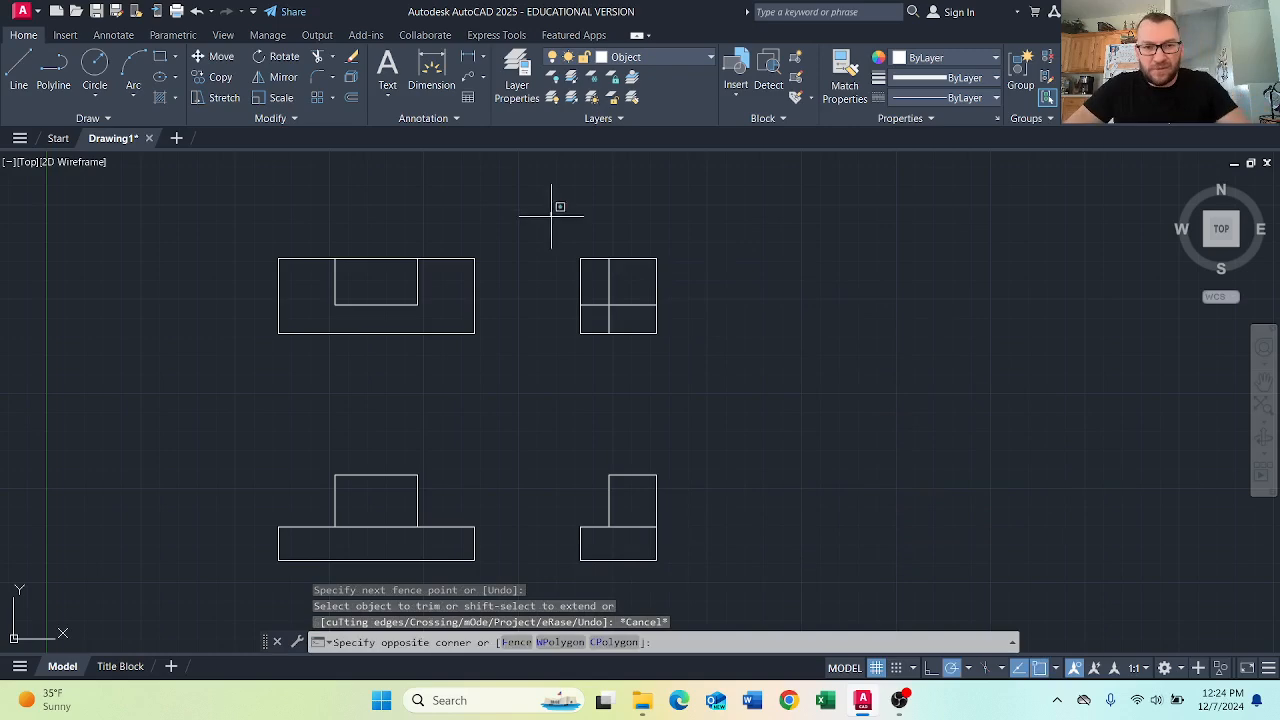
click(687, 362)
key(Delete)
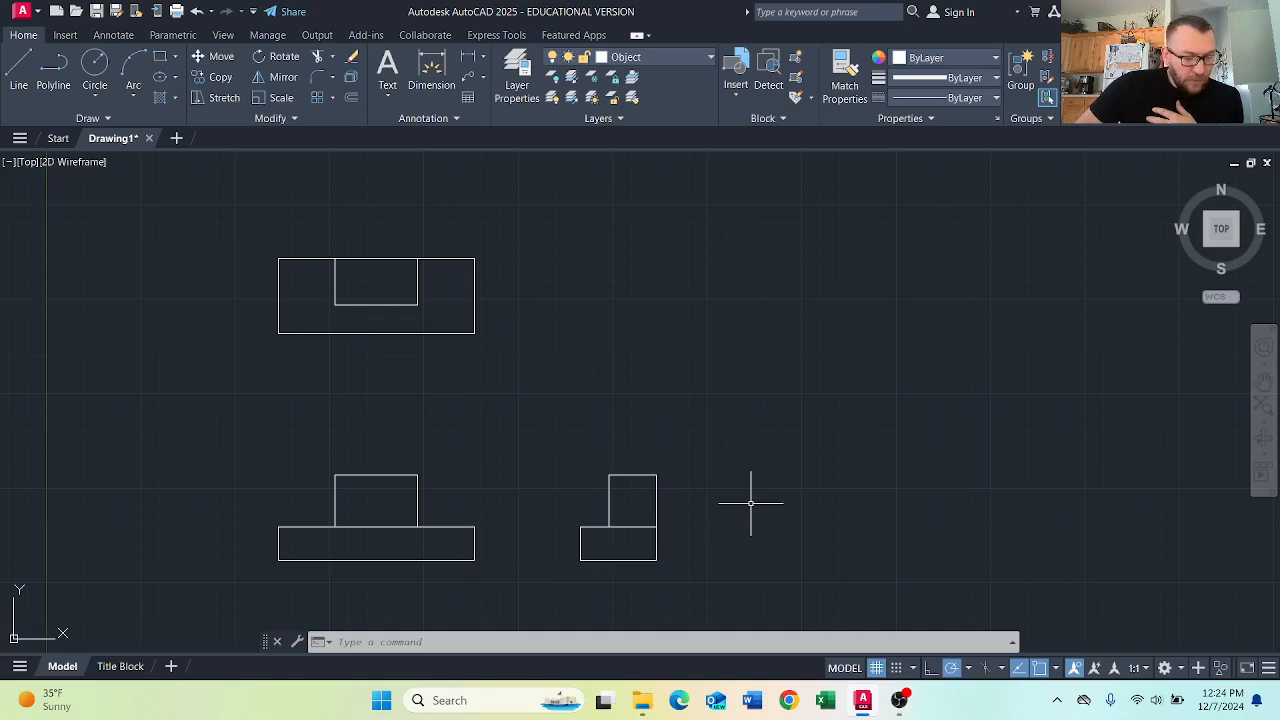
Make the Dimensions layer current and dimension the top view's overall width, with the dimension line 0.5 below the view.
click(648, 57)
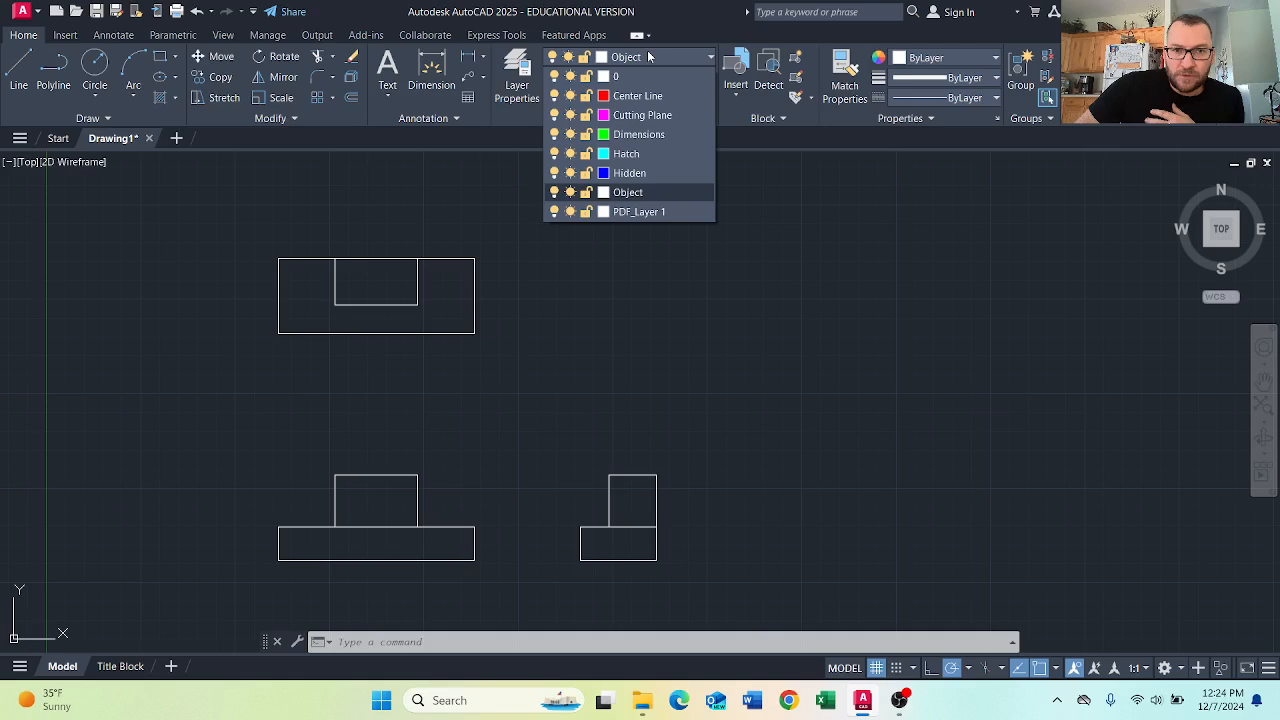
click(639, 134)
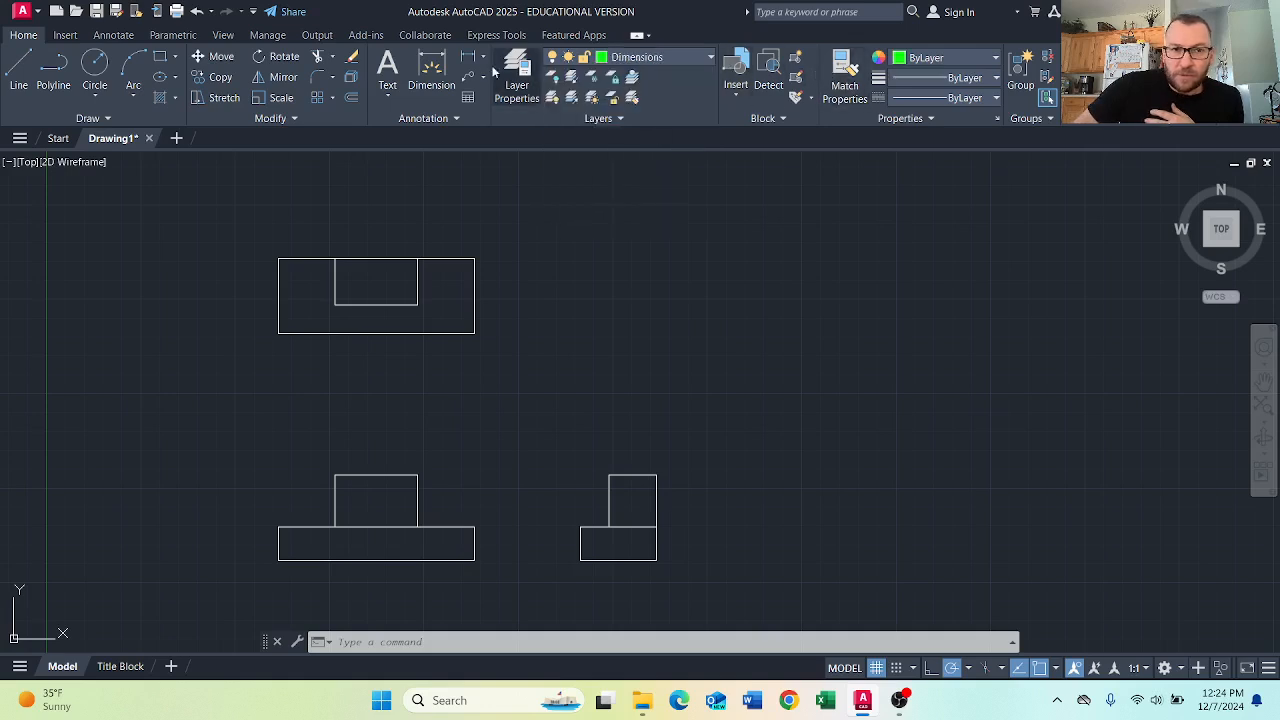
click(441, 60)
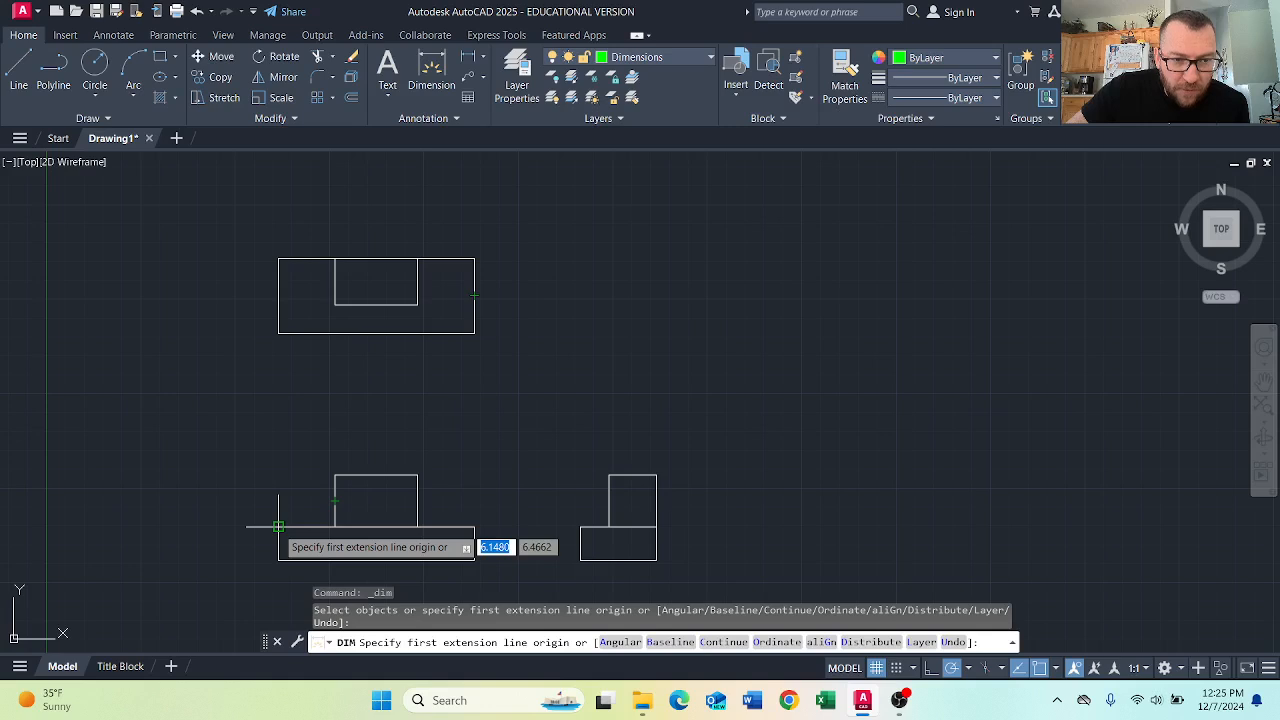
click(278, 333)
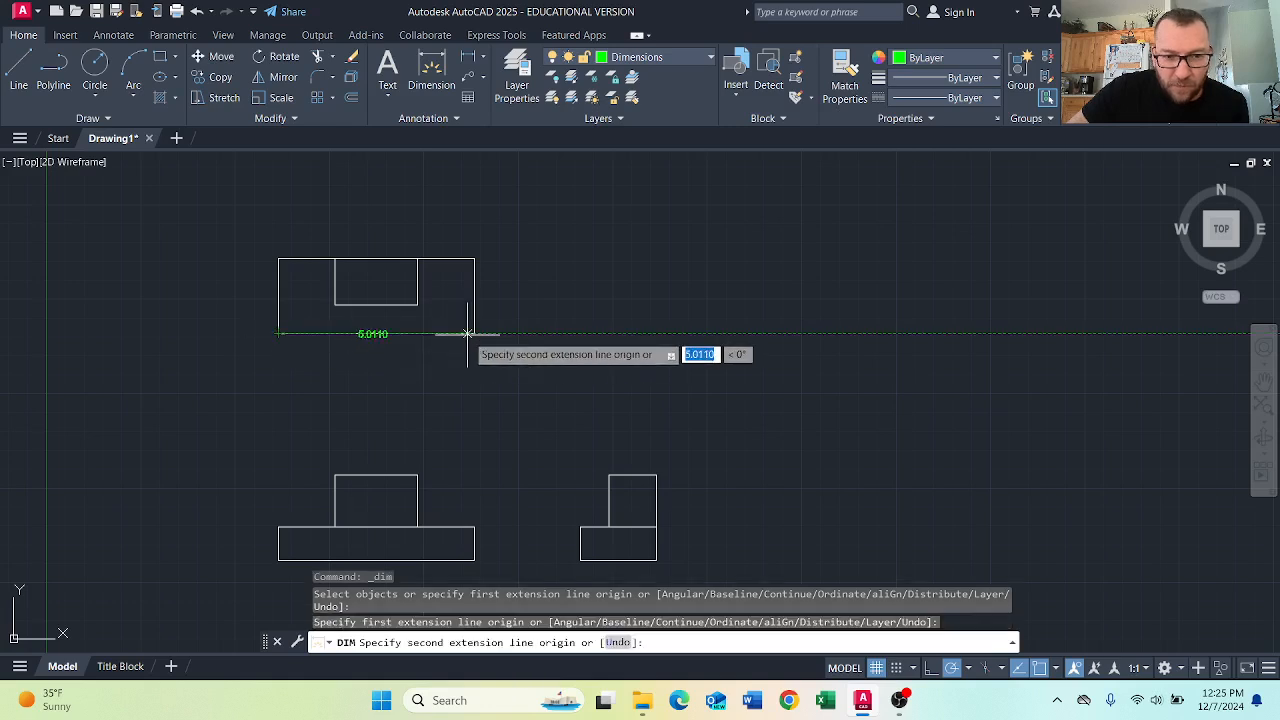
click(474, 333)
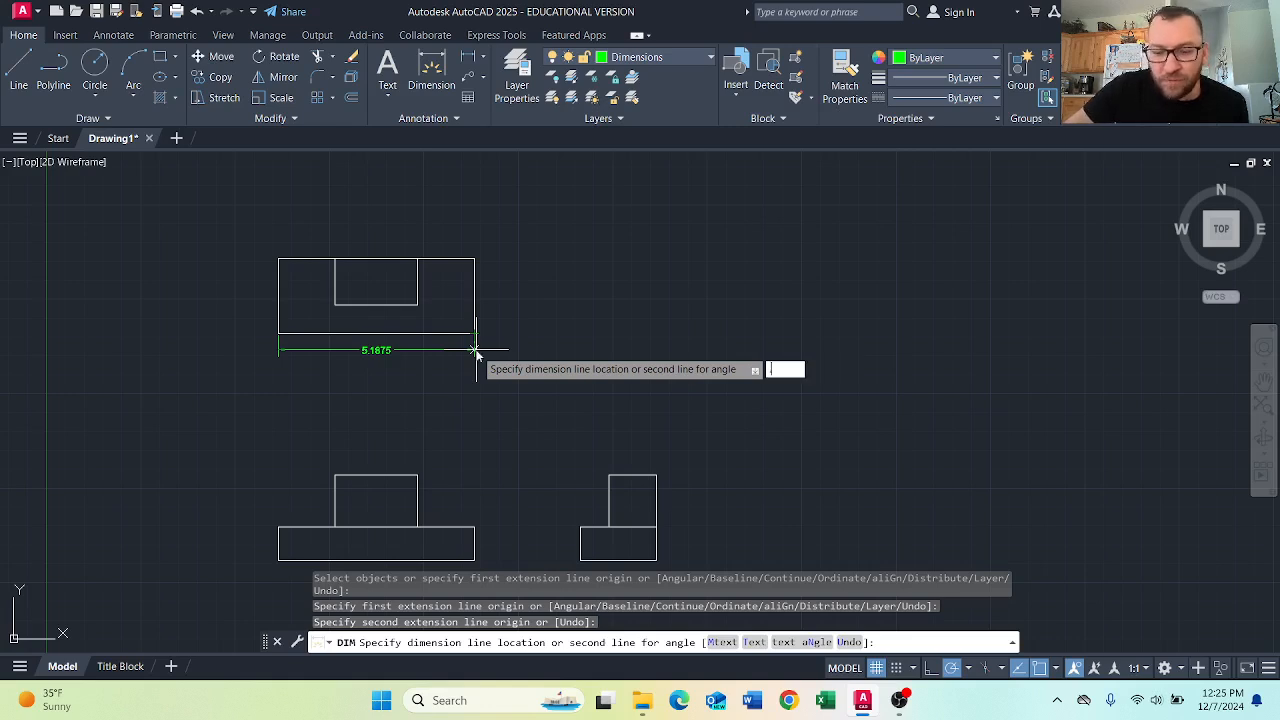
key(Return)
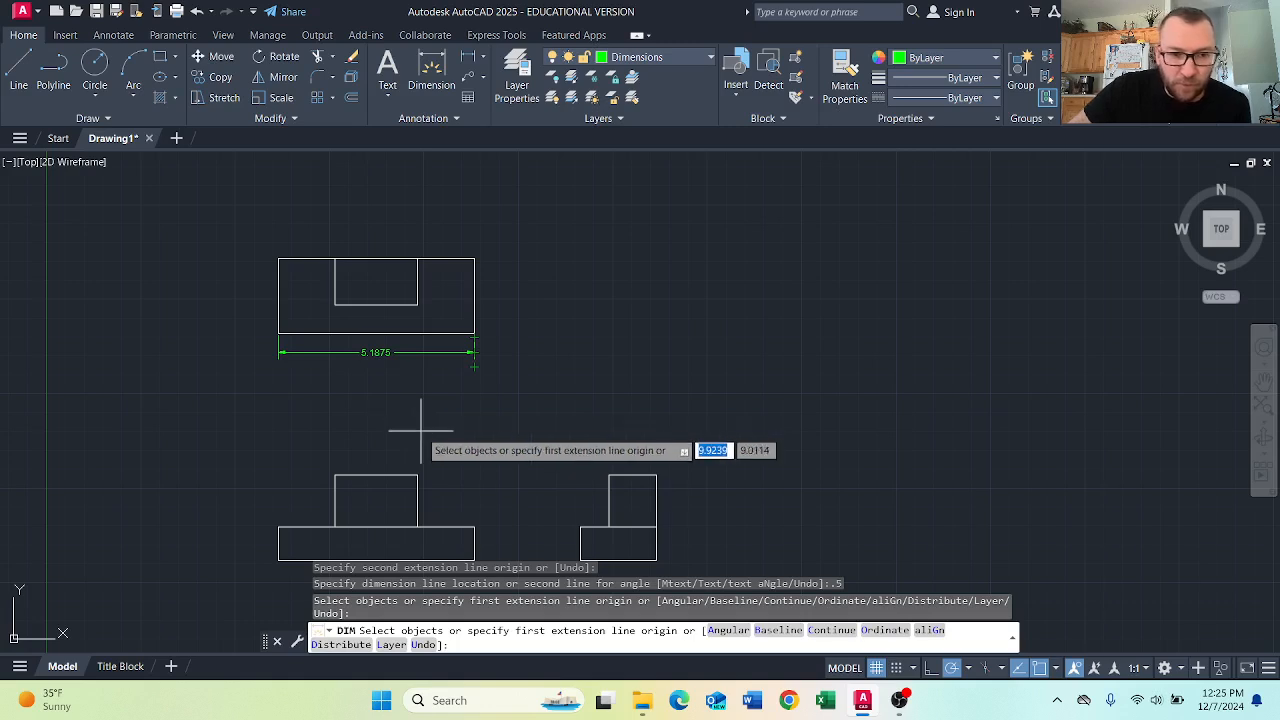
Dimension the width of the front view's upper block, with the dimension line 0.5 above its top edge.
click(335, 475)
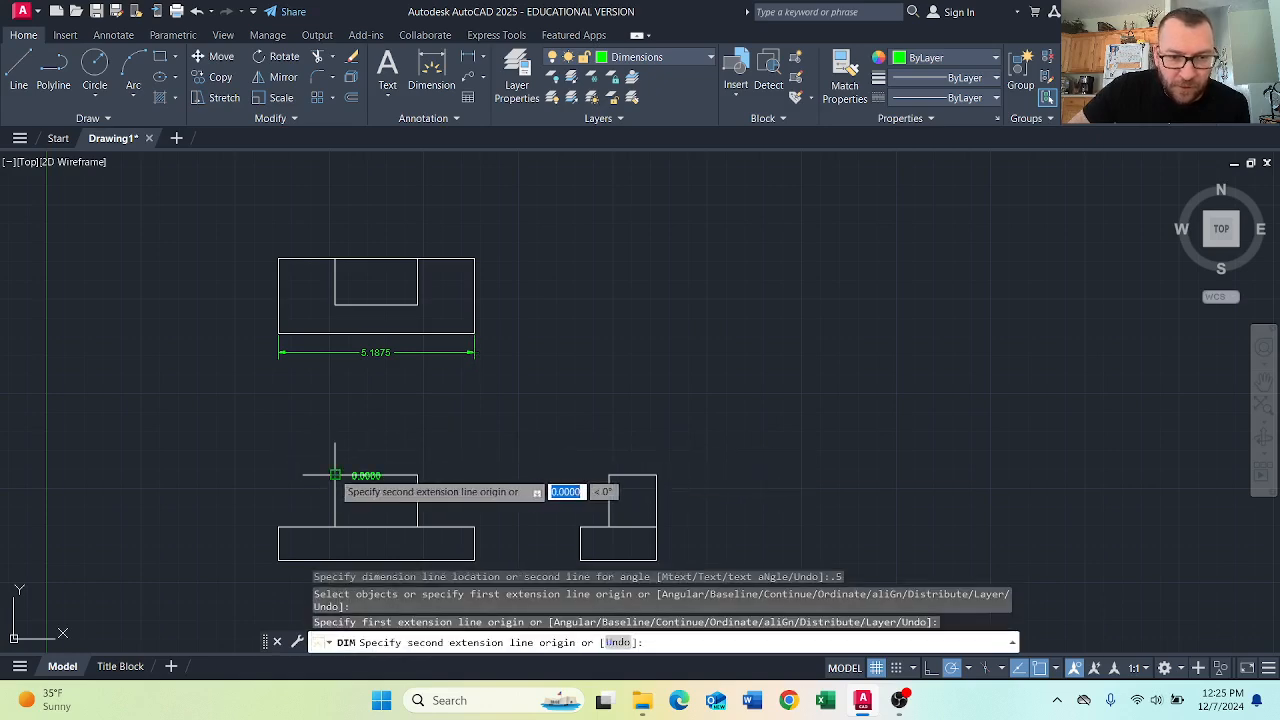
click(417, 475)
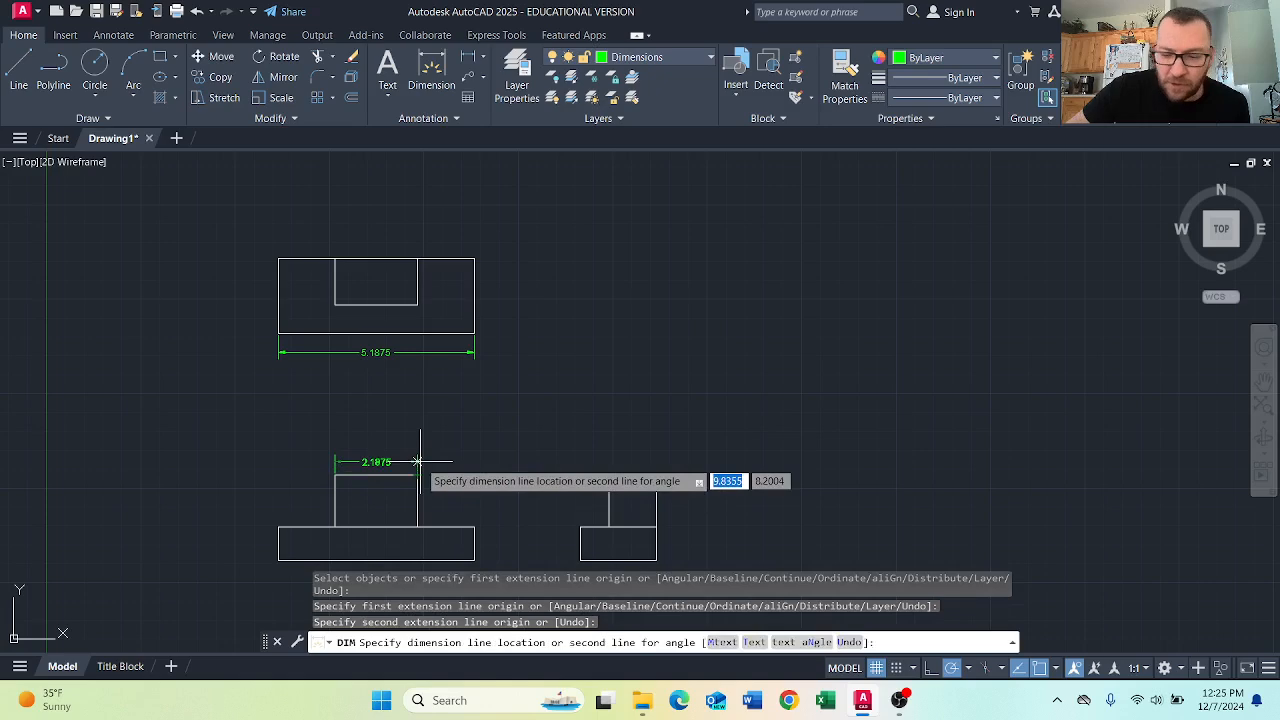
text(.5)
key(Return)
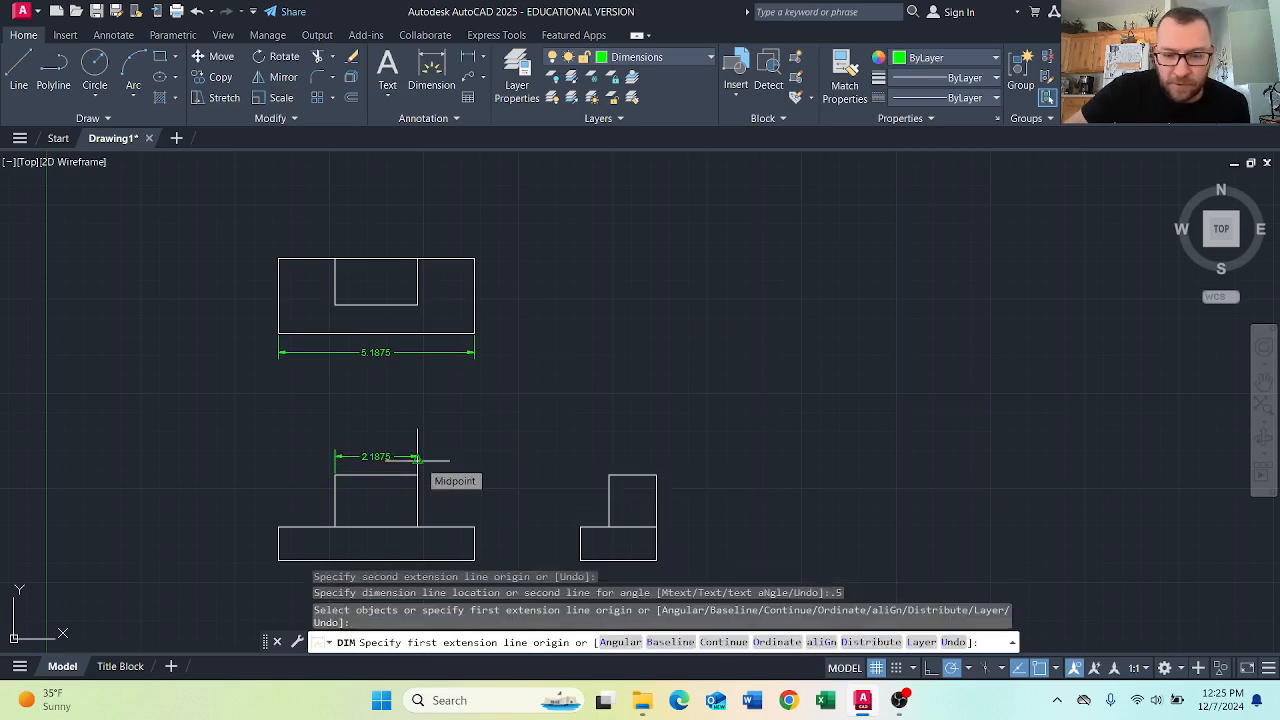
key(Return)
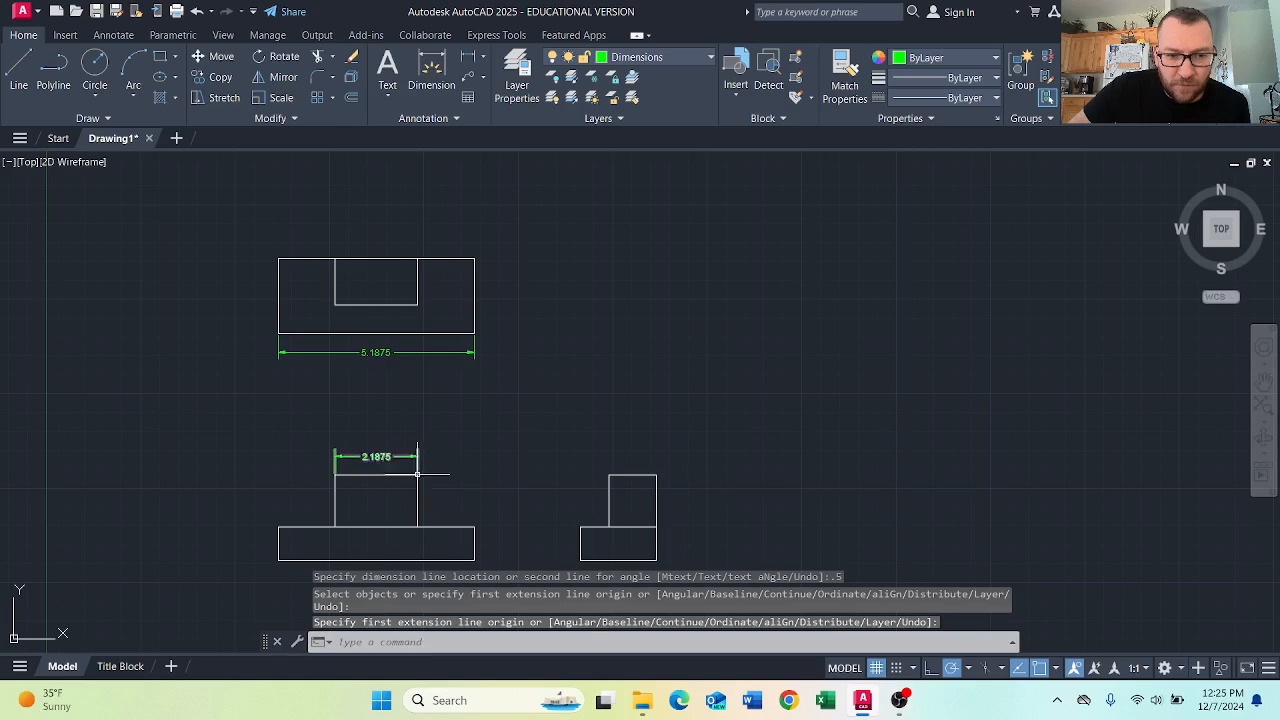
Dimension the horizontal distance from the front view's upper block to the base's right end, in line with the block's width dimension.
key(Return)
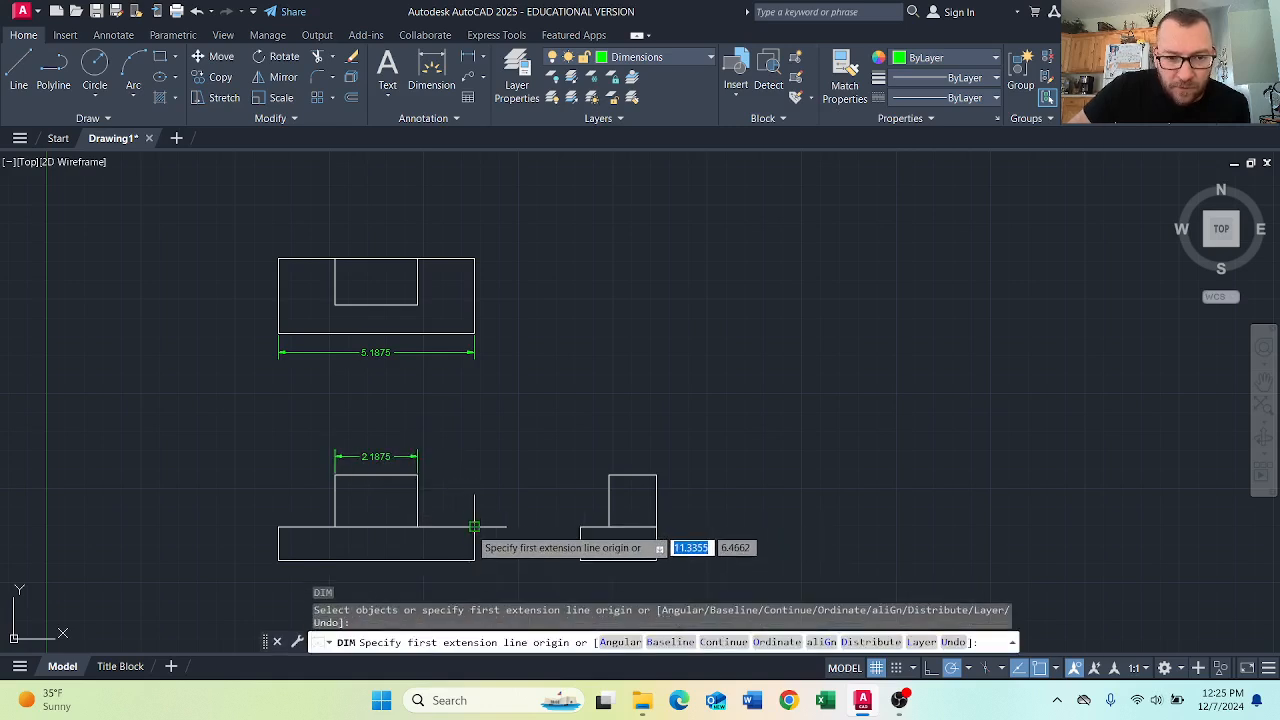
click(474, 526)
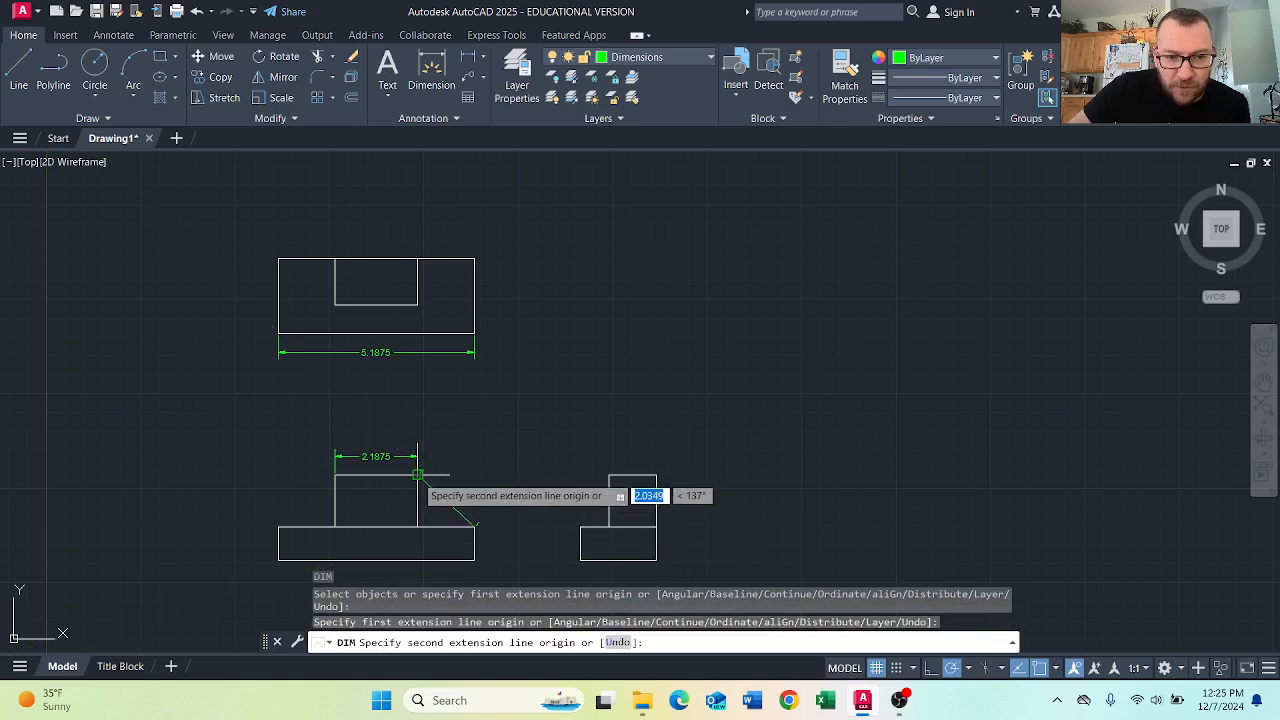
click(418, 474)
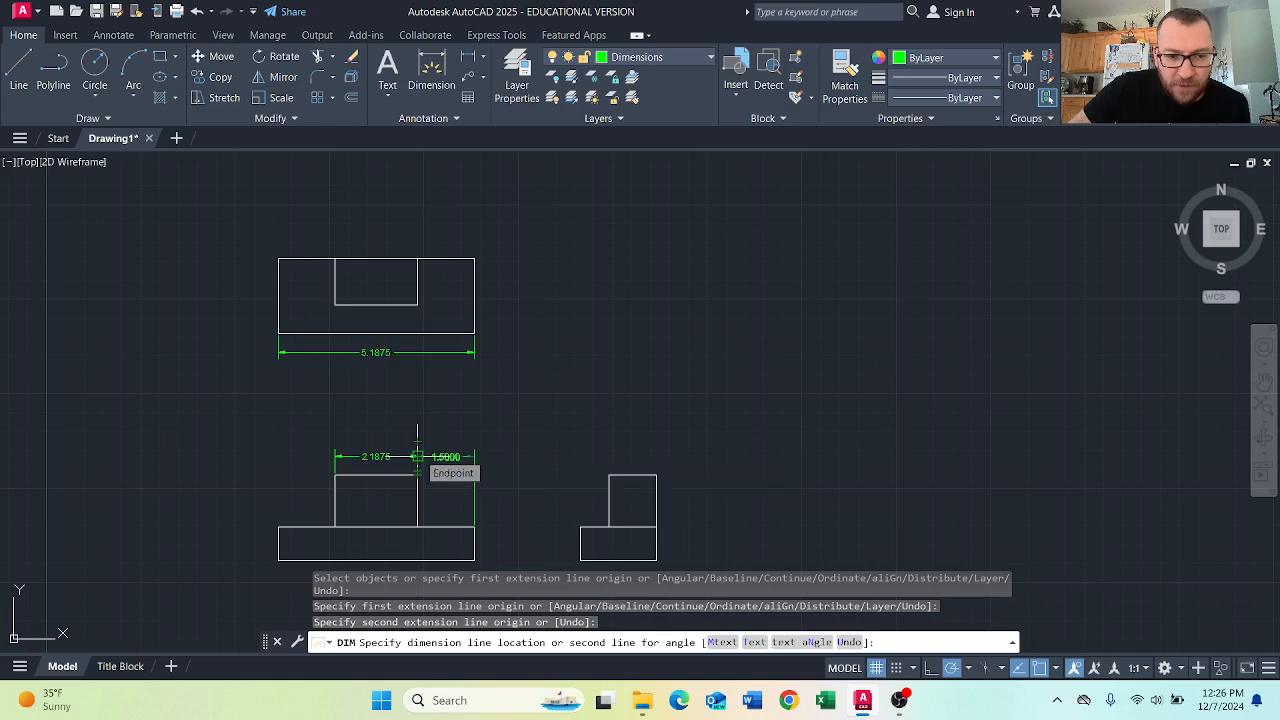
click(418, 456)
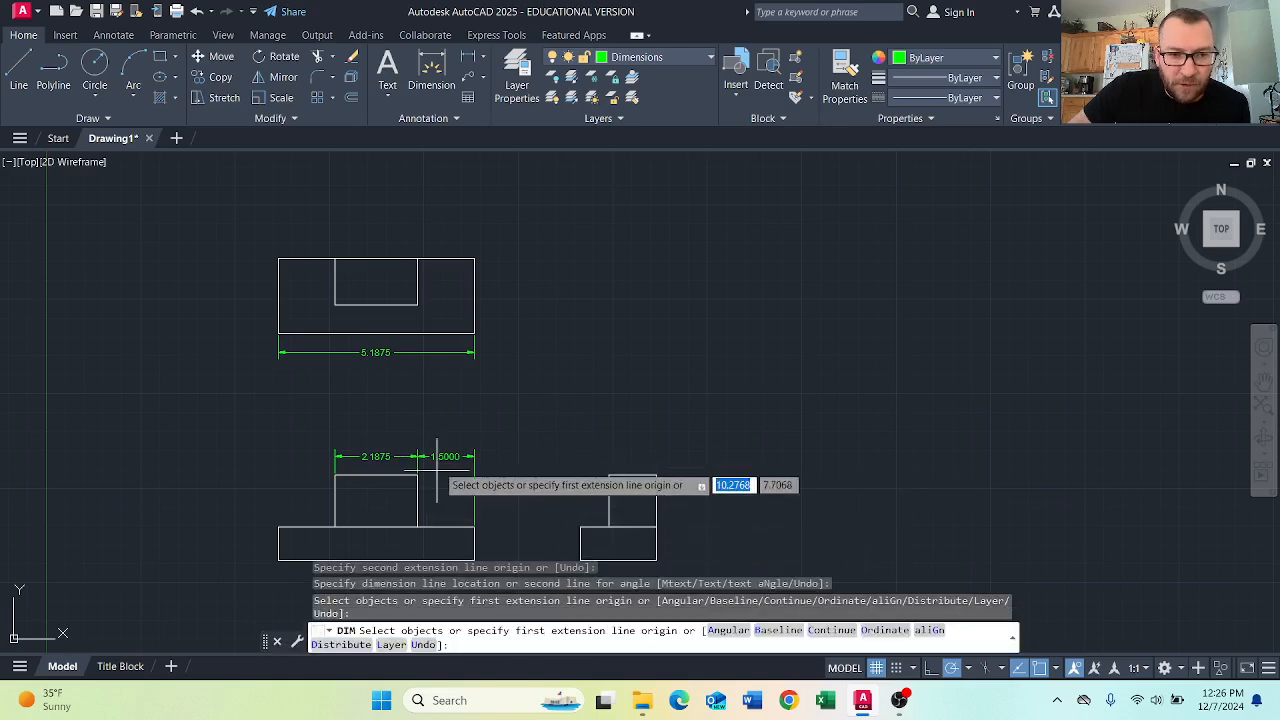
Examine the placement and spacing of the width dimensions on the top and front views.
scroll(472, 329, up, 2)
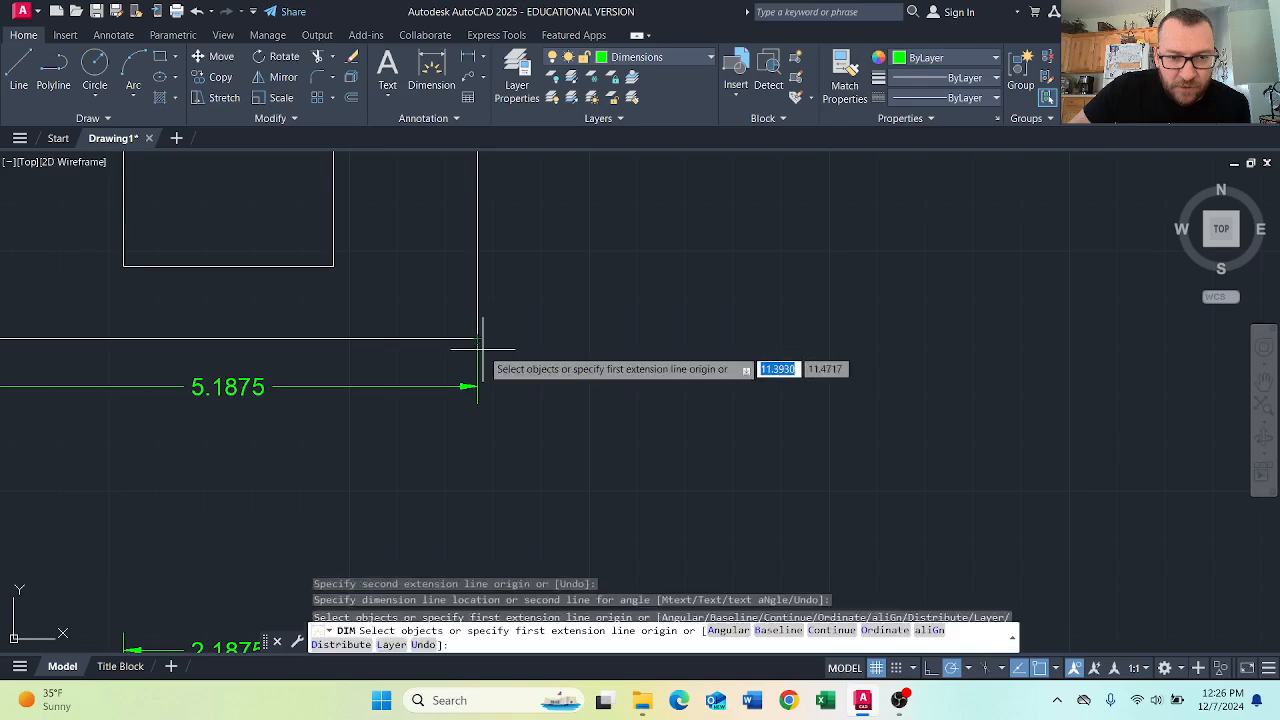
scroll(476, 340, down, 2)
click(157, 346)
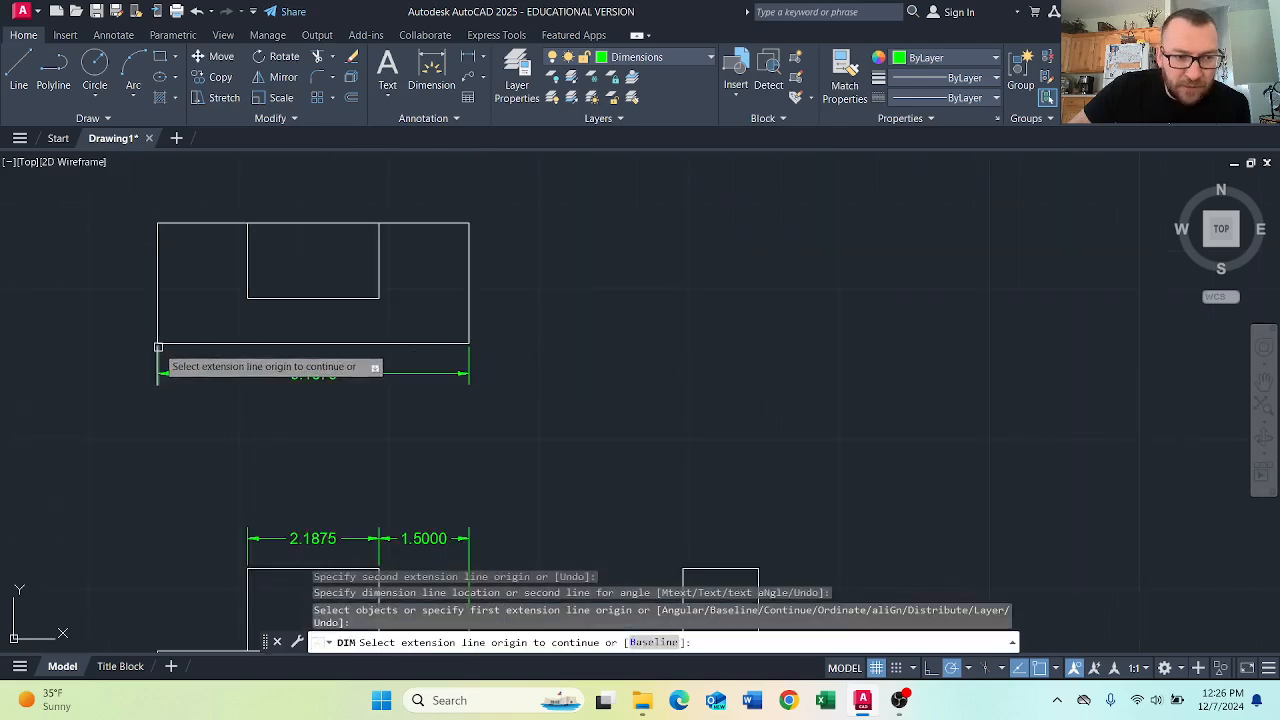
scroll(158, 347, up, 4)
key(Escape)
scroll(445, 418, down, 6)
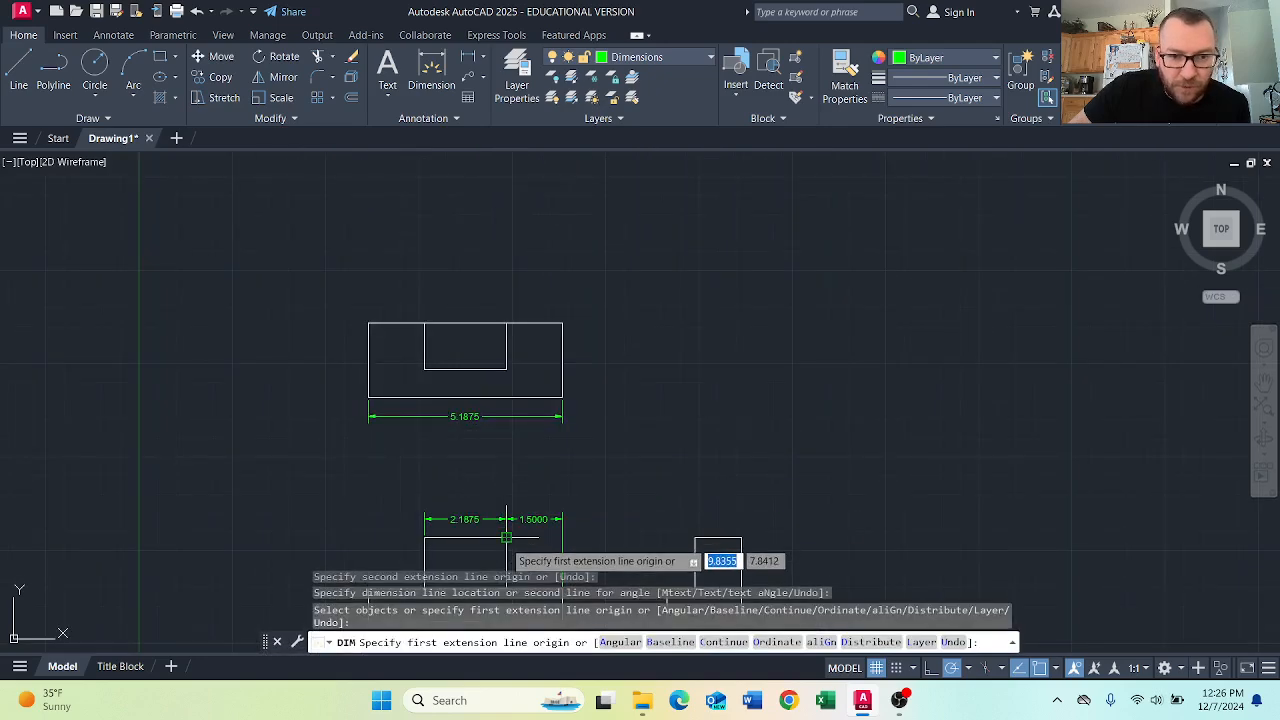
scroll(503, 532, up, 4)
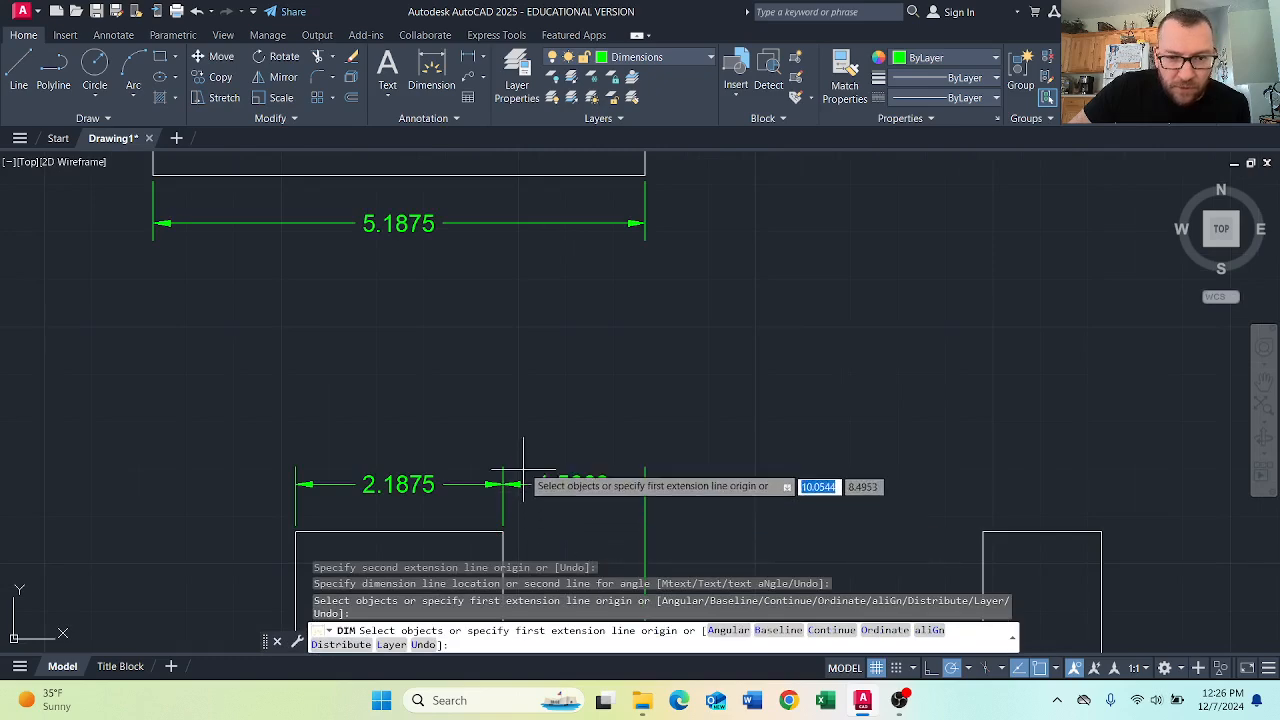
scroll(520, 442, down, 2)
scroll(560, 440, down, 2)
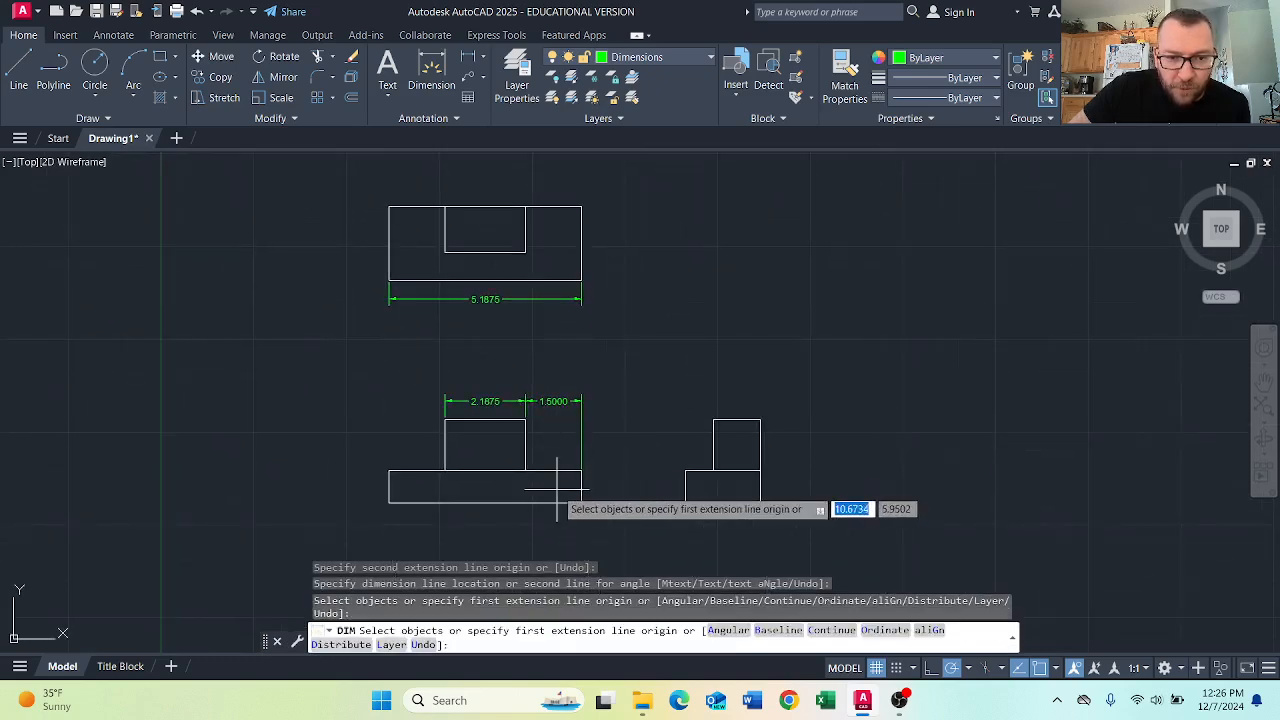
scroll(540, 455, up, 2)
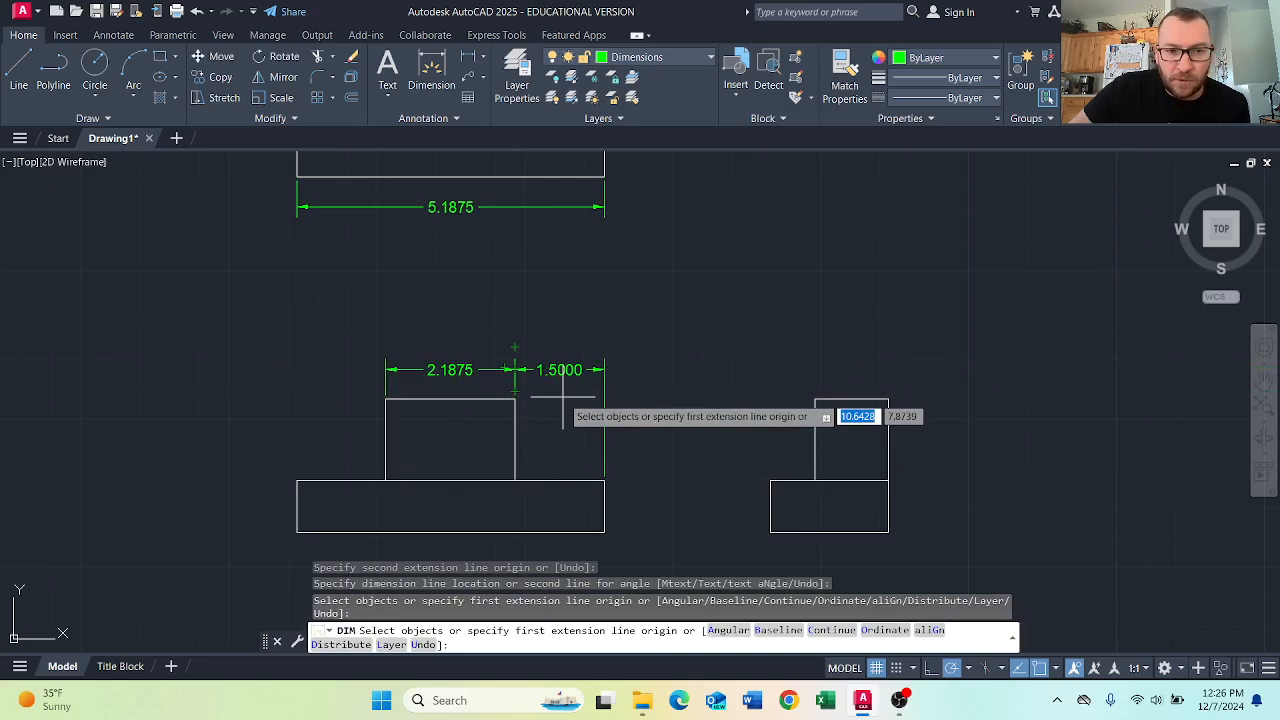
scroll(562, 397, up, 1)
scroll(562, 397, down, 3)
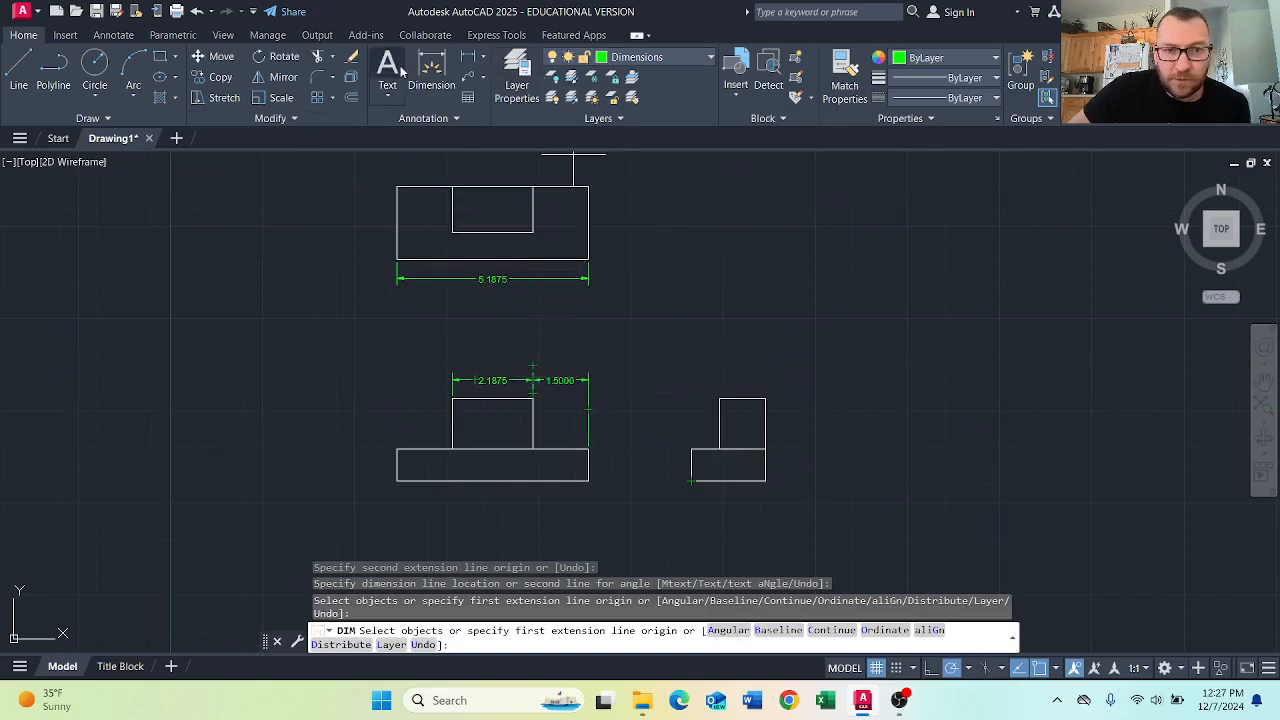
click(430, 64)
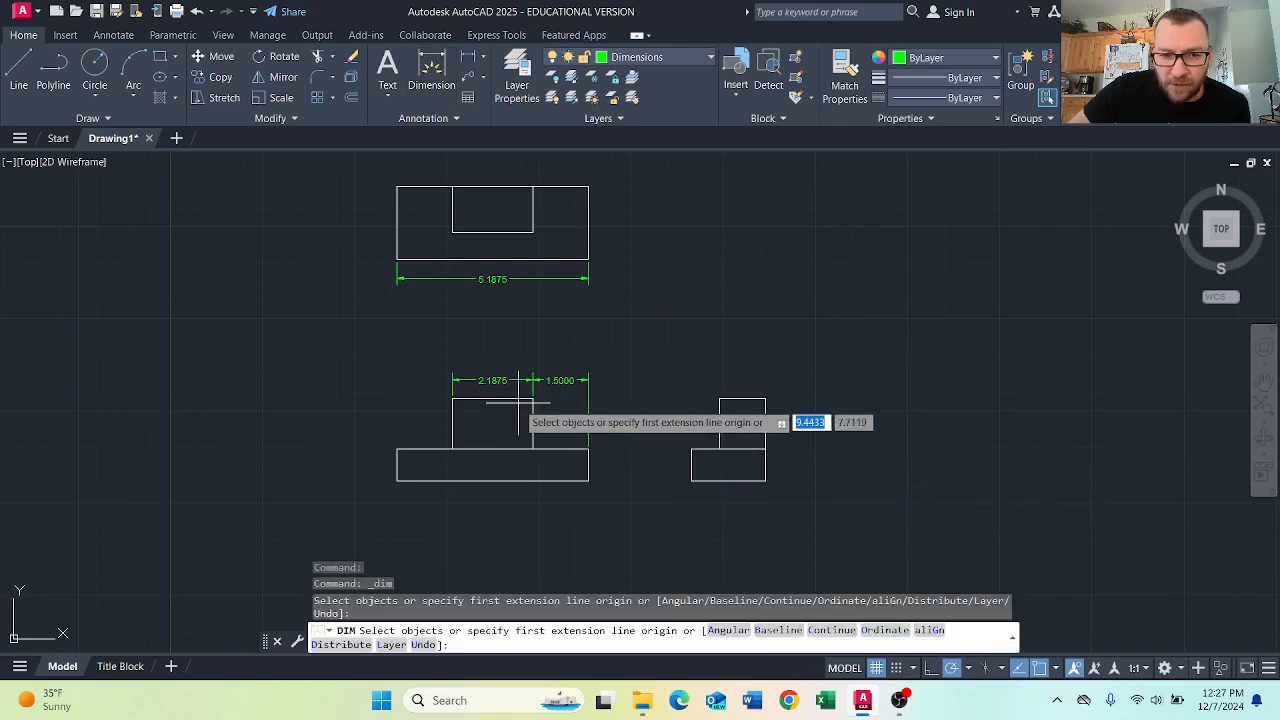
click(588, 480)
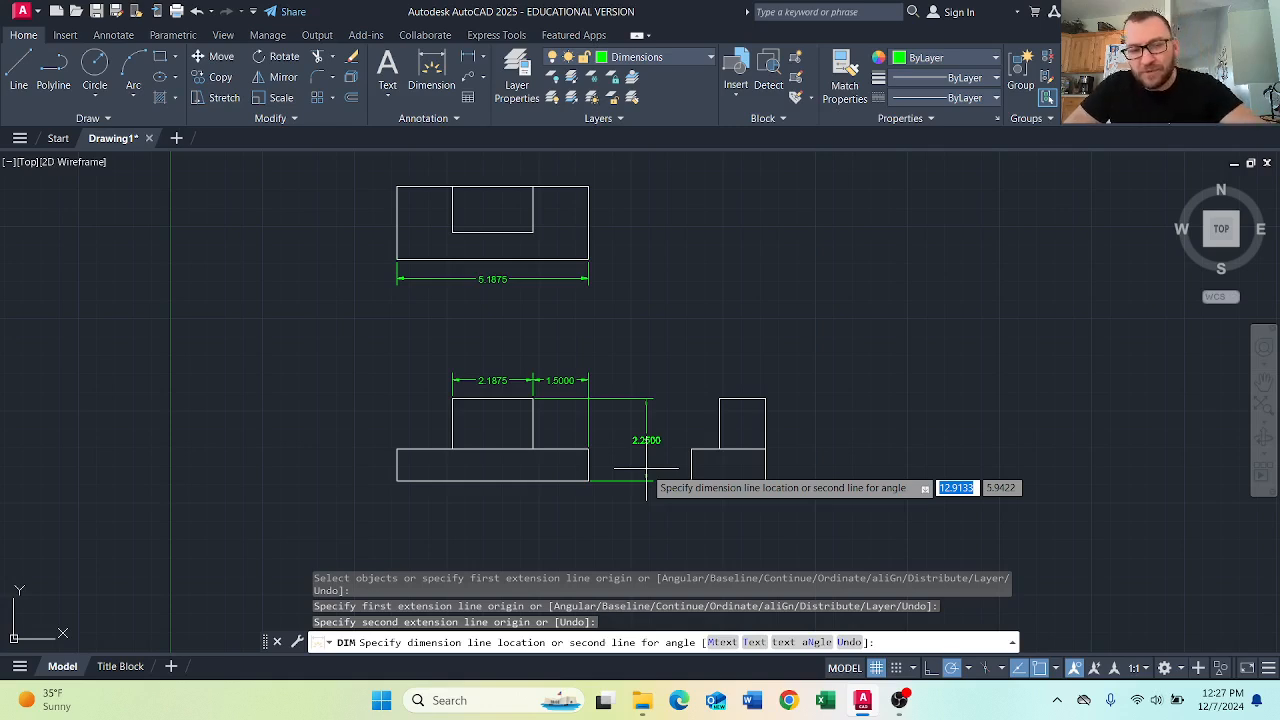
key(Escape)
Dimension the side view's overall height, with the dimension line 0.5 to the left of its base.
key(Return)
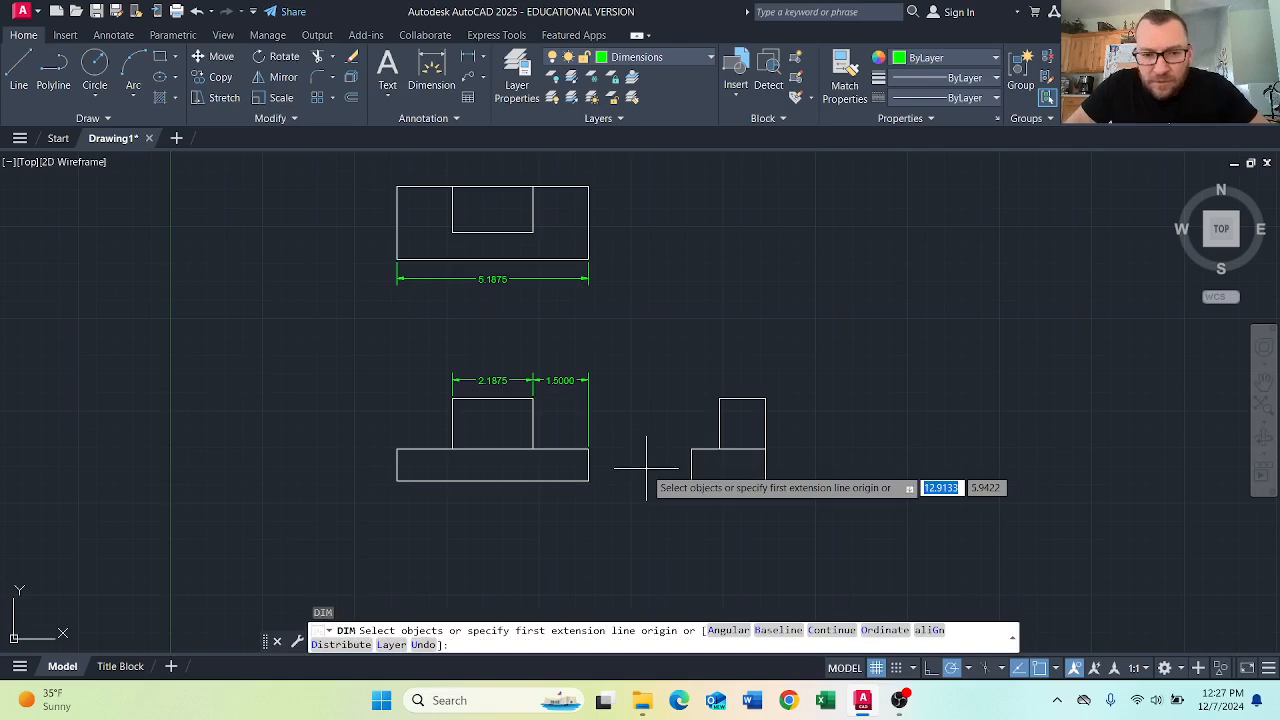
key(Return)
click(691, 479)
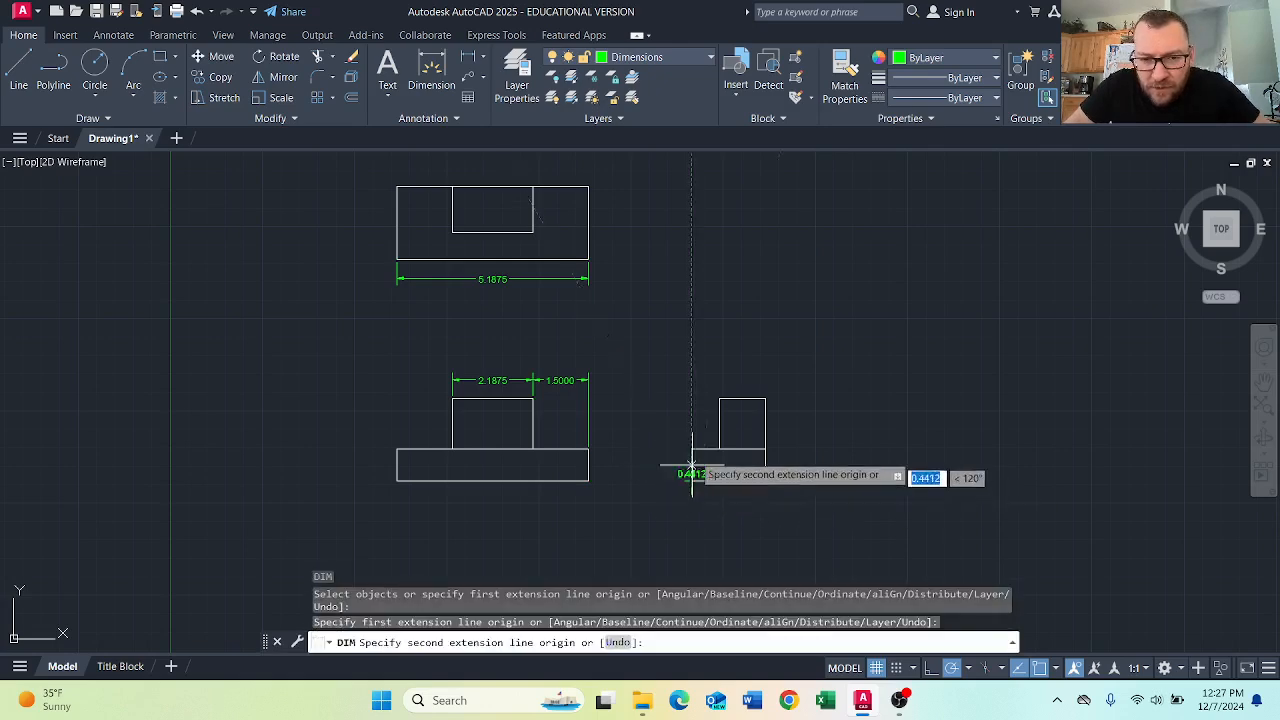
click(719, 399)
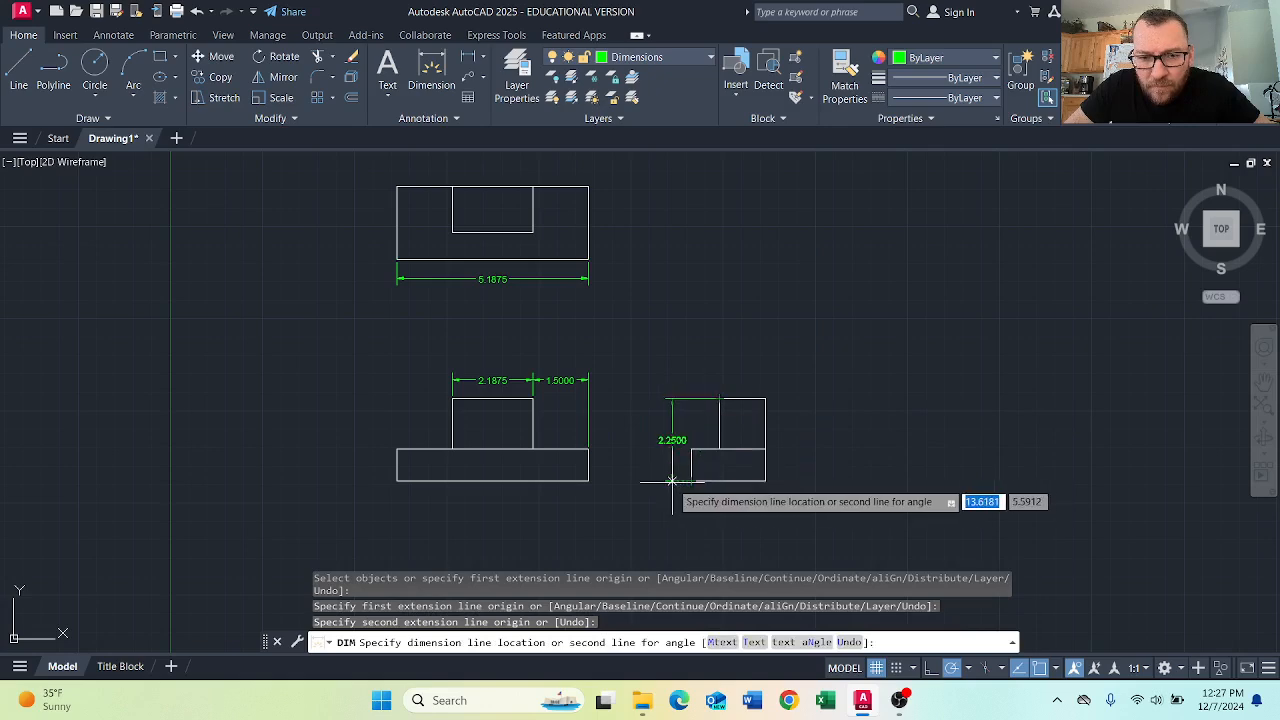
text(.5)
key(Return)
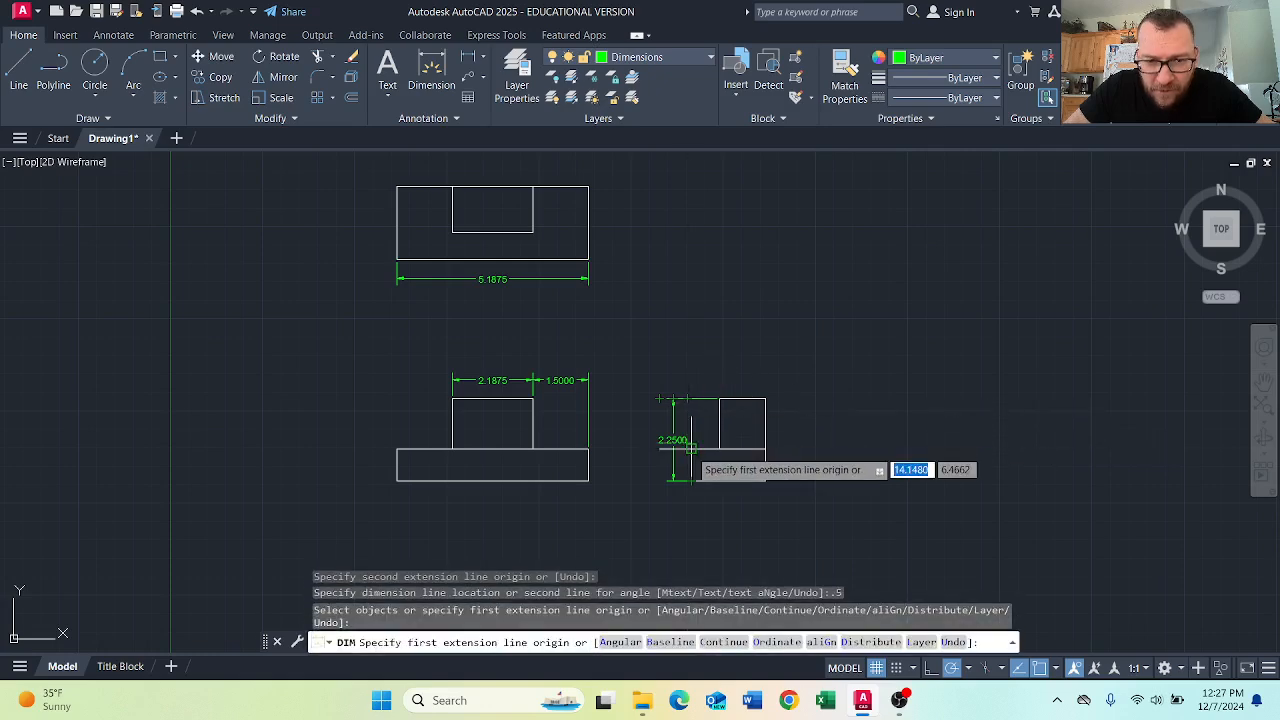
Dimension the height of the front view's base, with the dimension line 0.5 to the right of it.
click(586, 450)
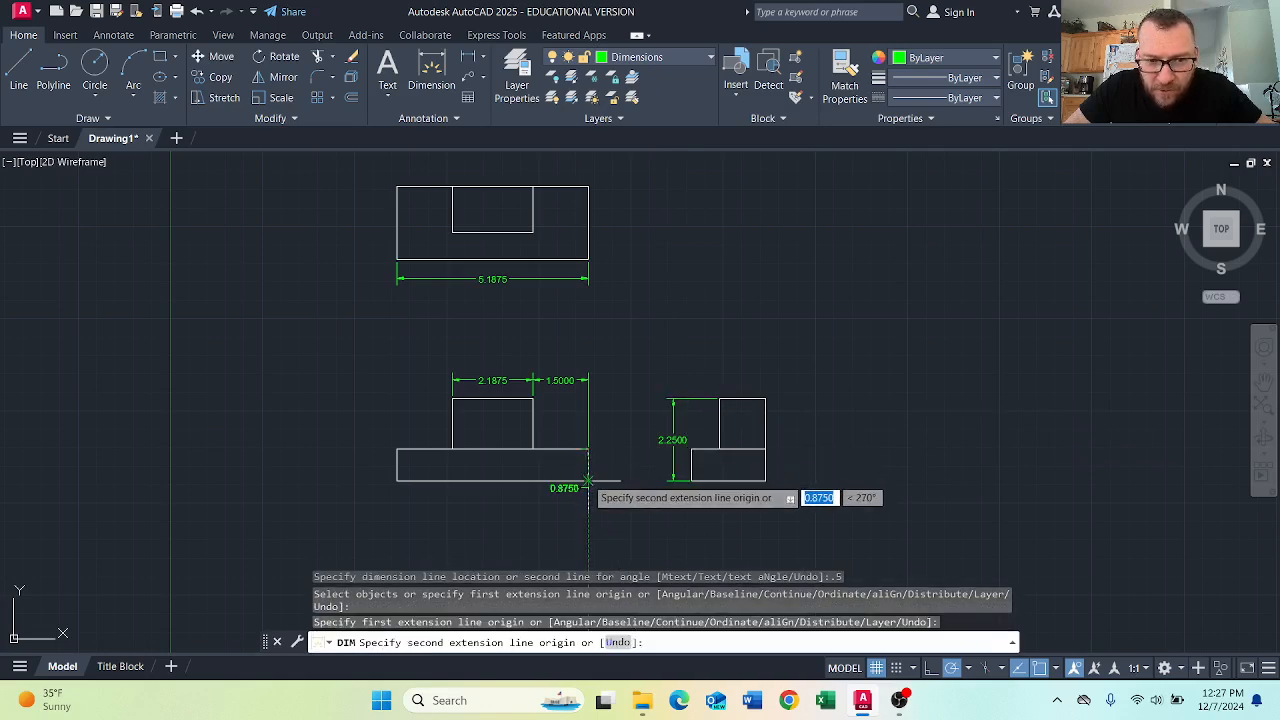
click(588, 480)
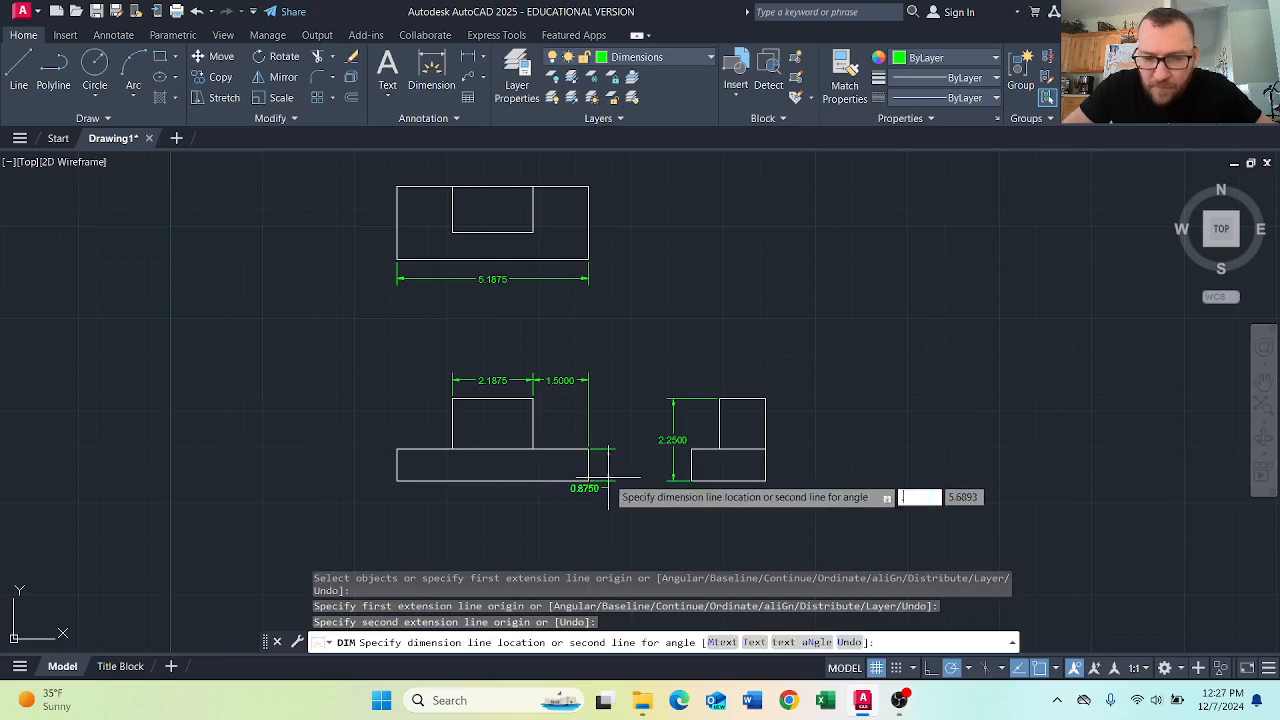
text(.5)
key(Return)
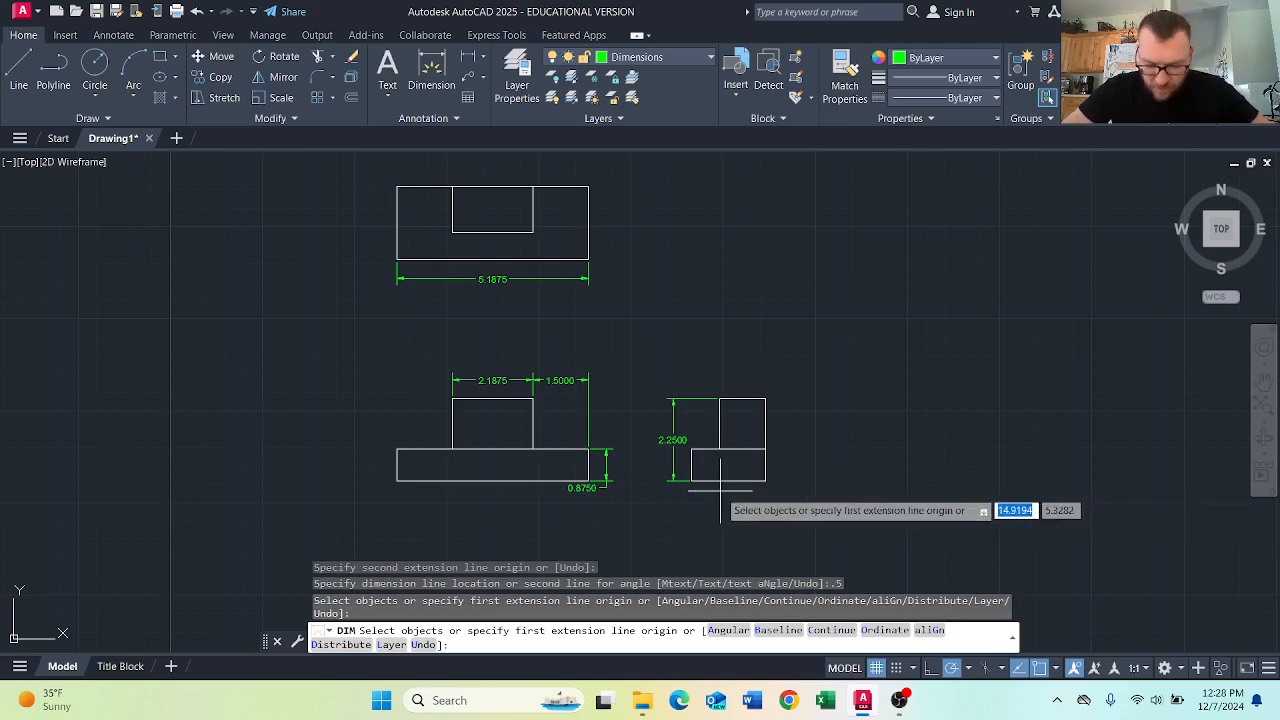
Dimension the top view's overall depth, with the dimension line 0.5 to the right of its outer edge.
key(Return)
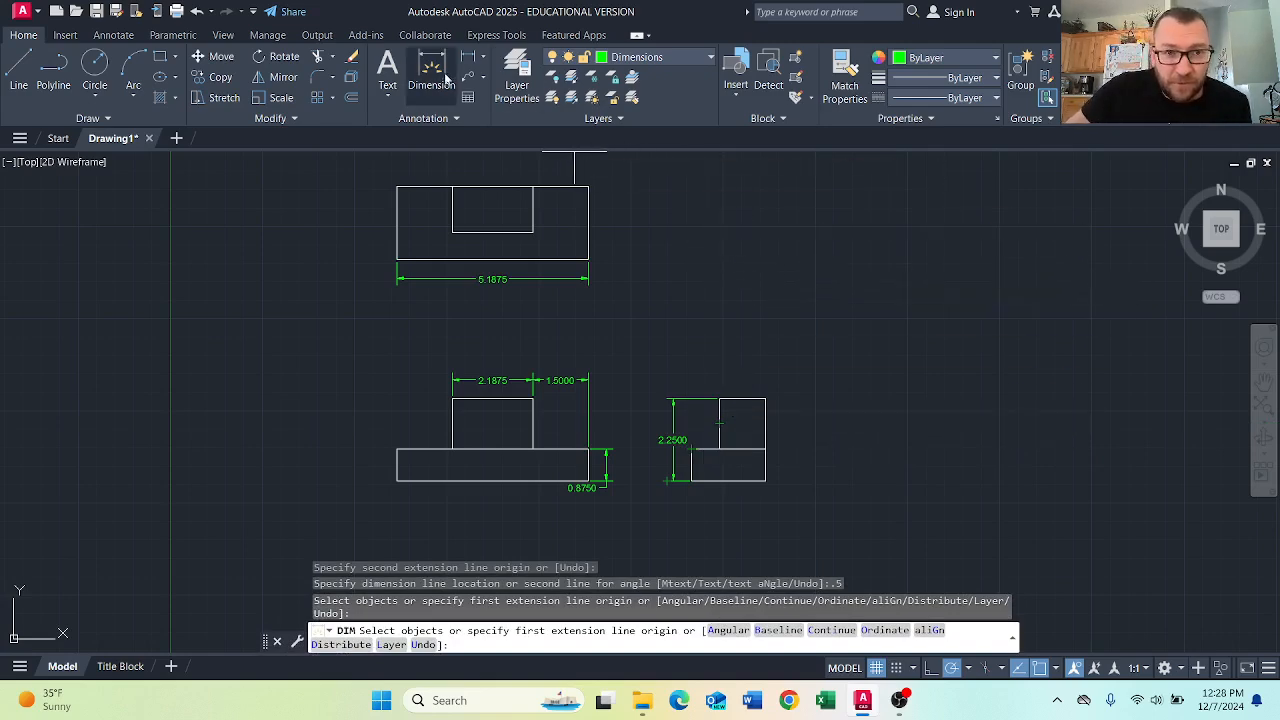
click(447, 76)
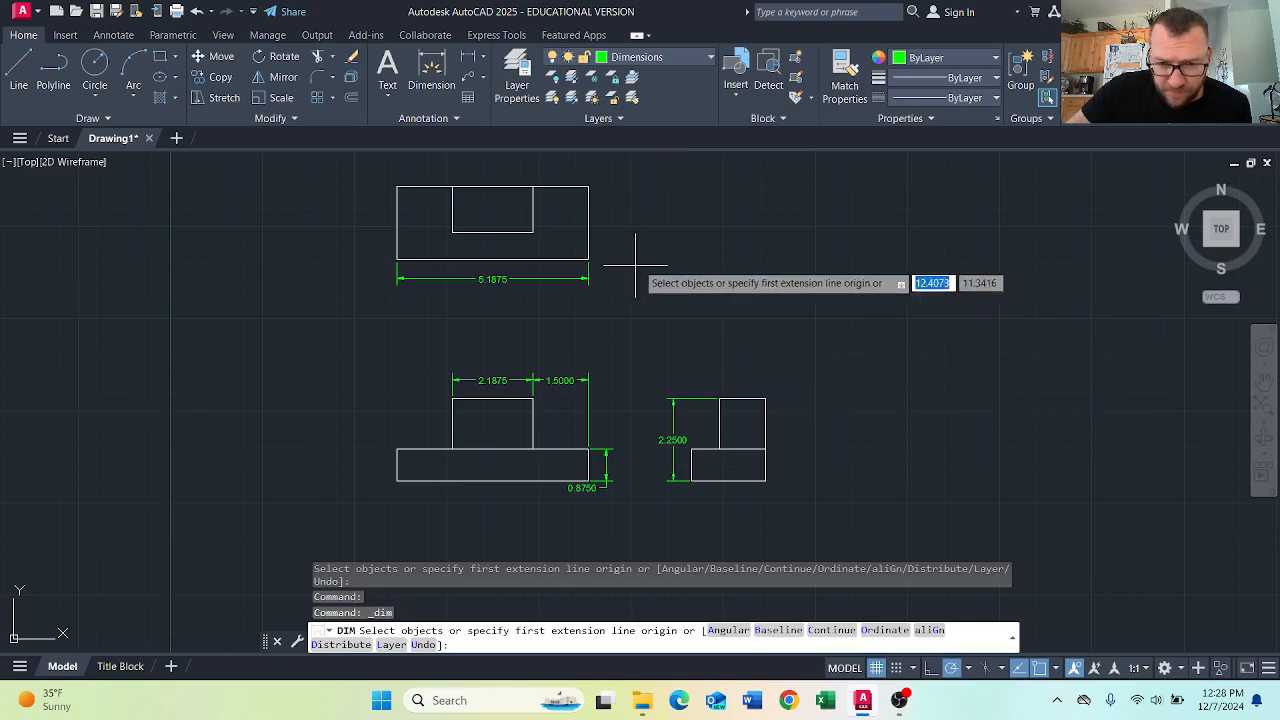
click(589, 186)
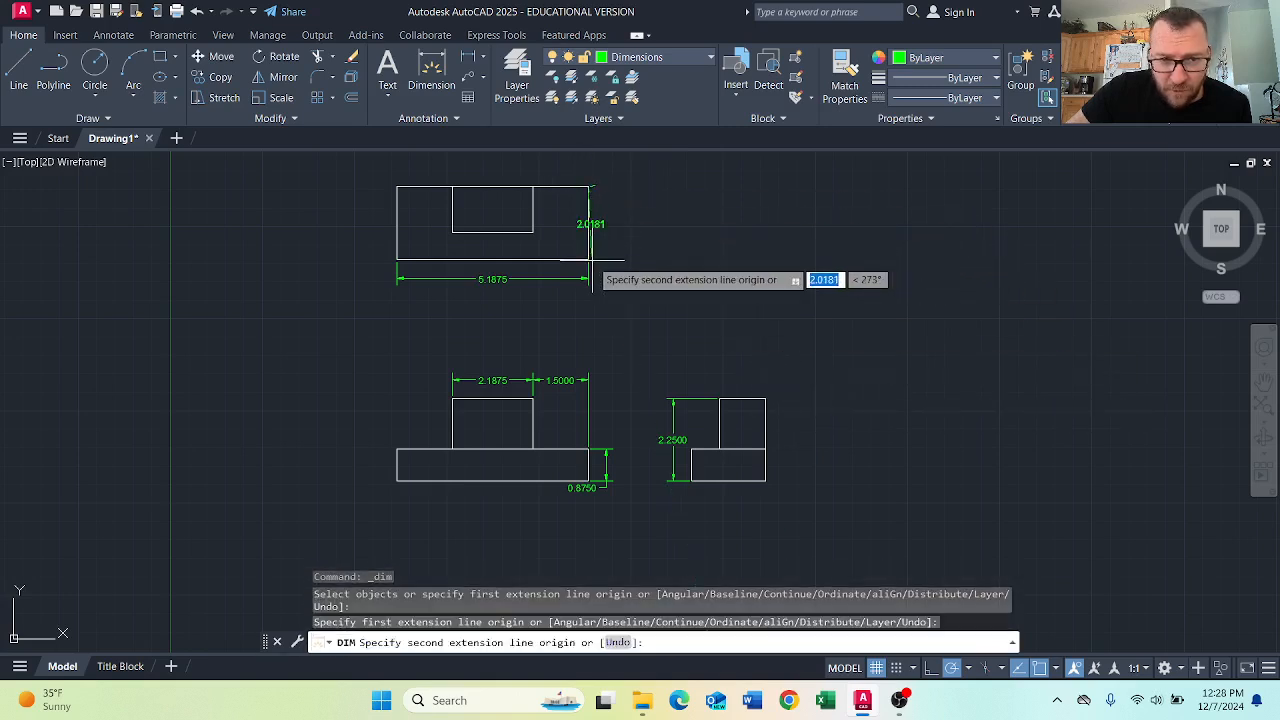
click(589, 260)
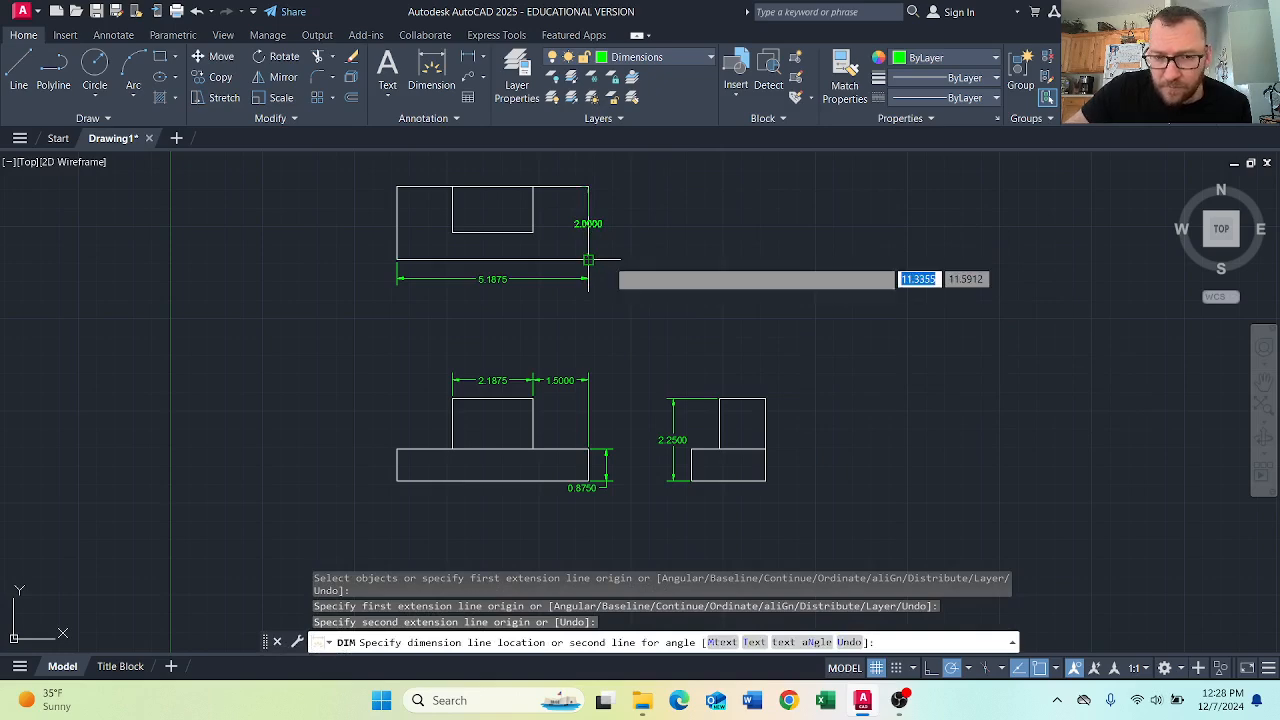
text(.5)
key(Return)
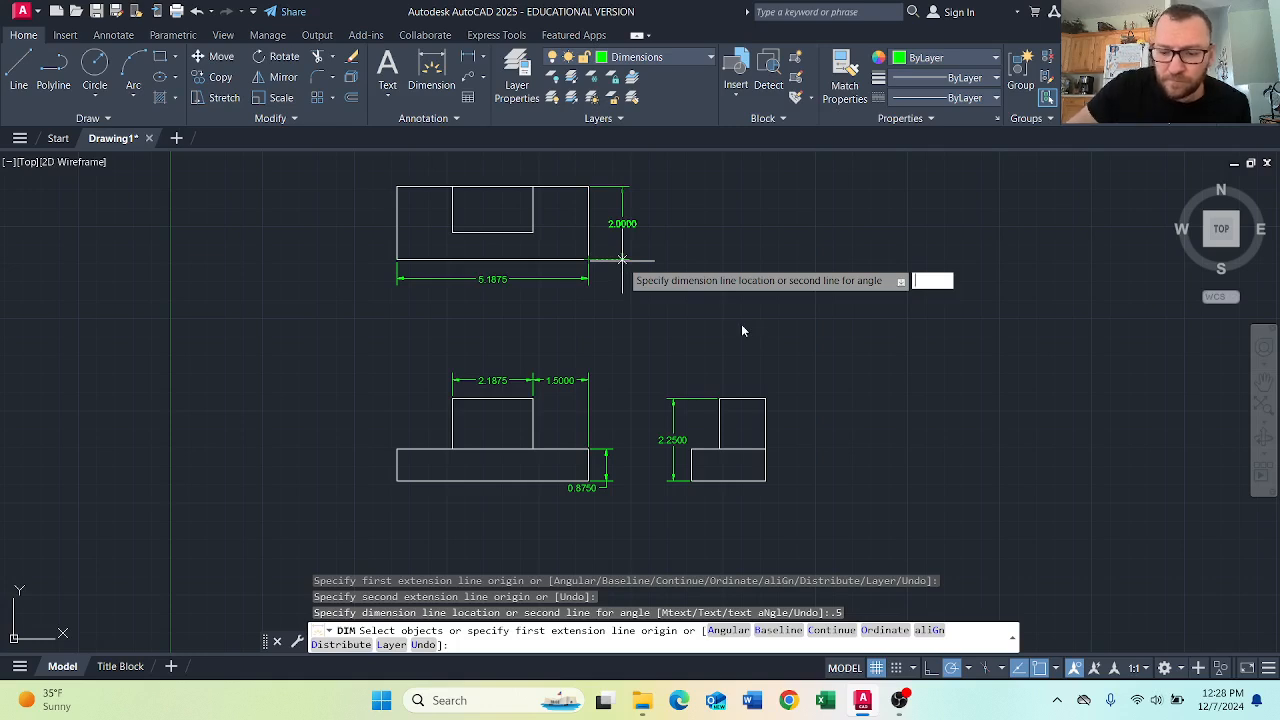
click(622, 260)
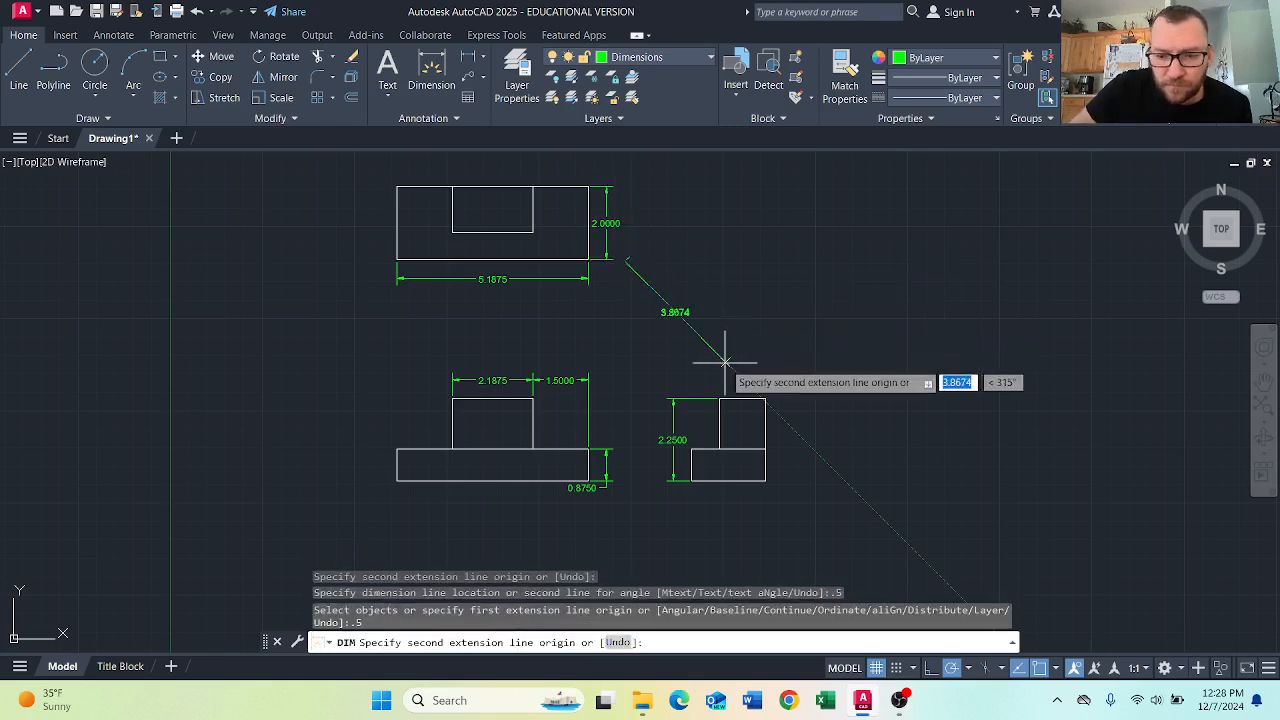
key(Escape)
Dimension the width of the side view's upper block, with the dimension line 0.5 above its top edge.
key(Return)
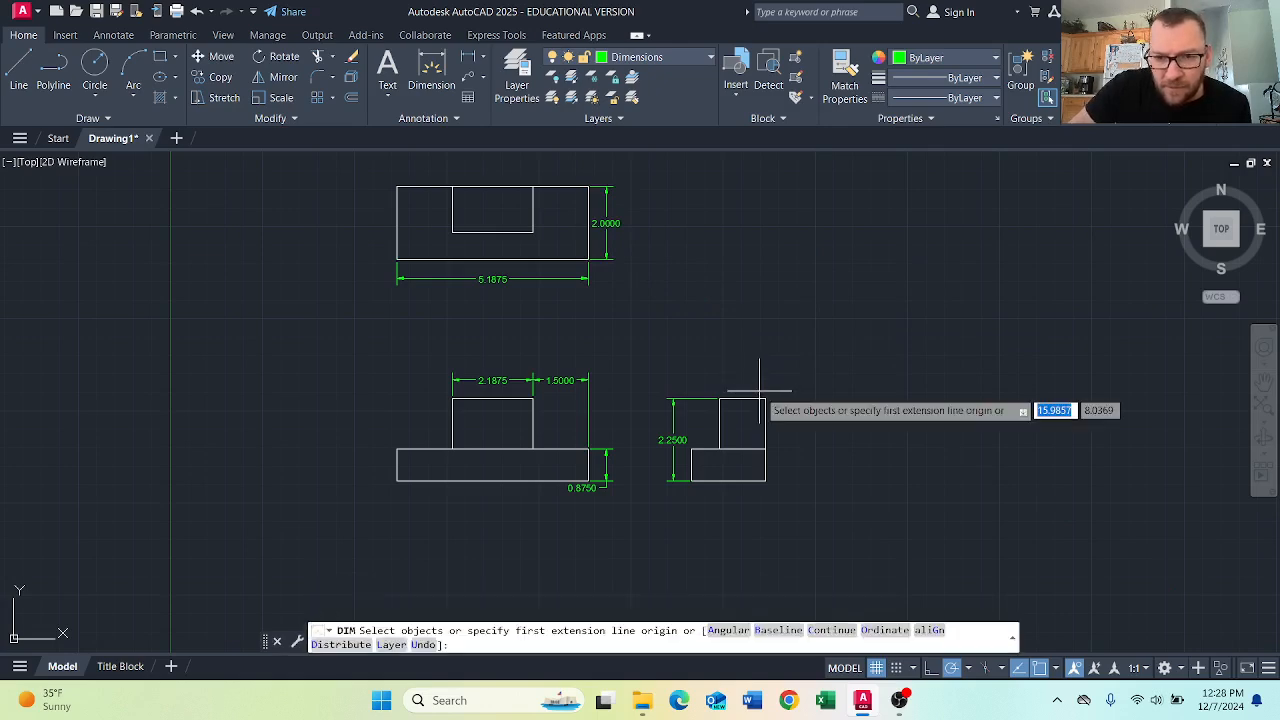
click(766, 398)
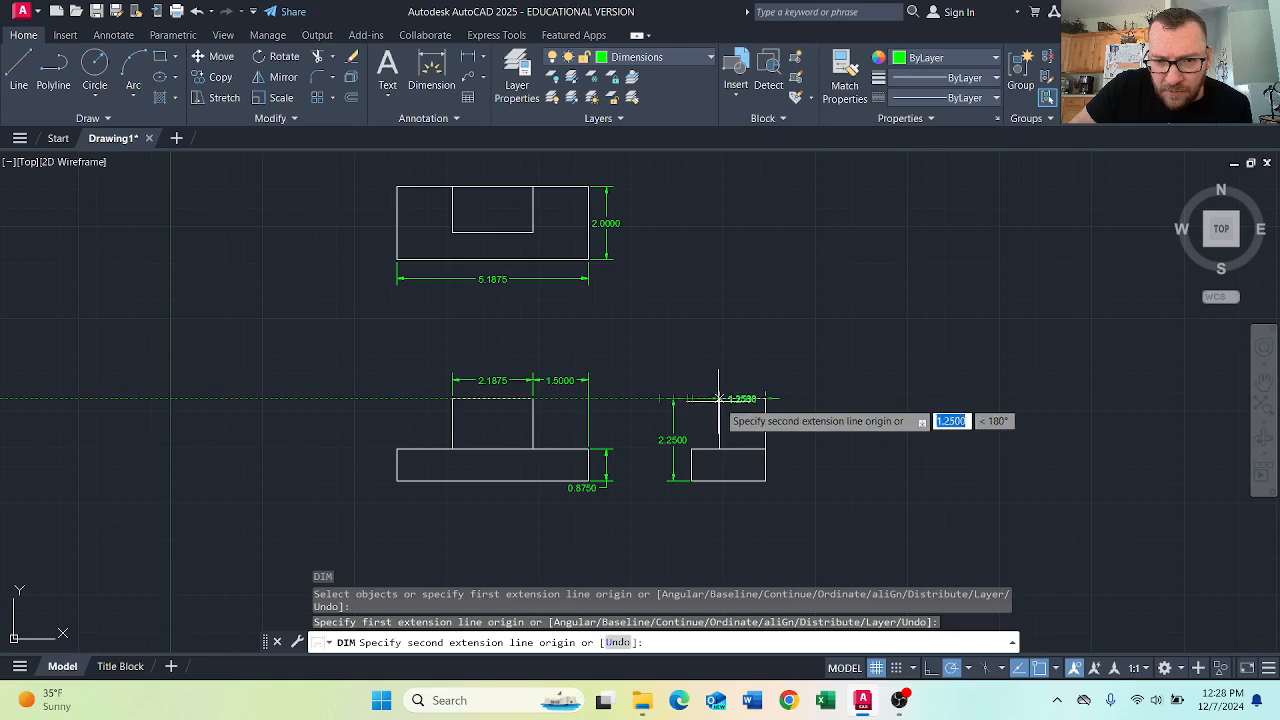
click(719, 398)
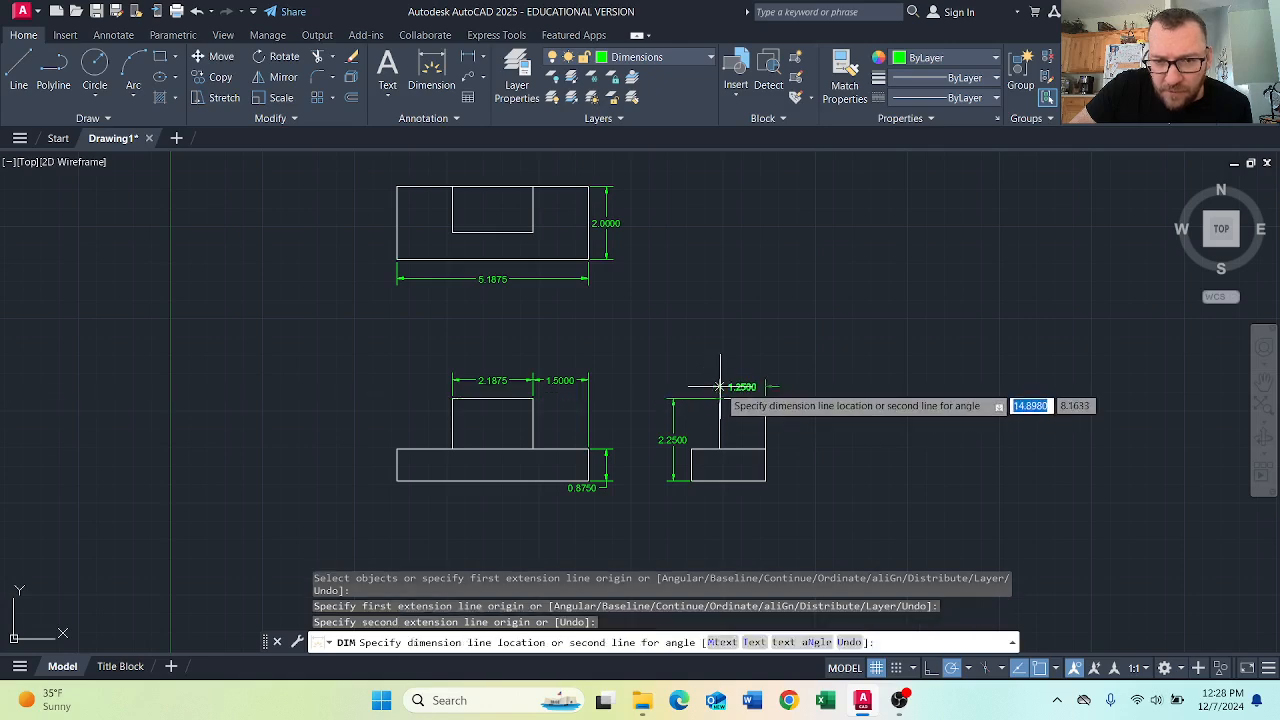
text(.5)
key(Return)
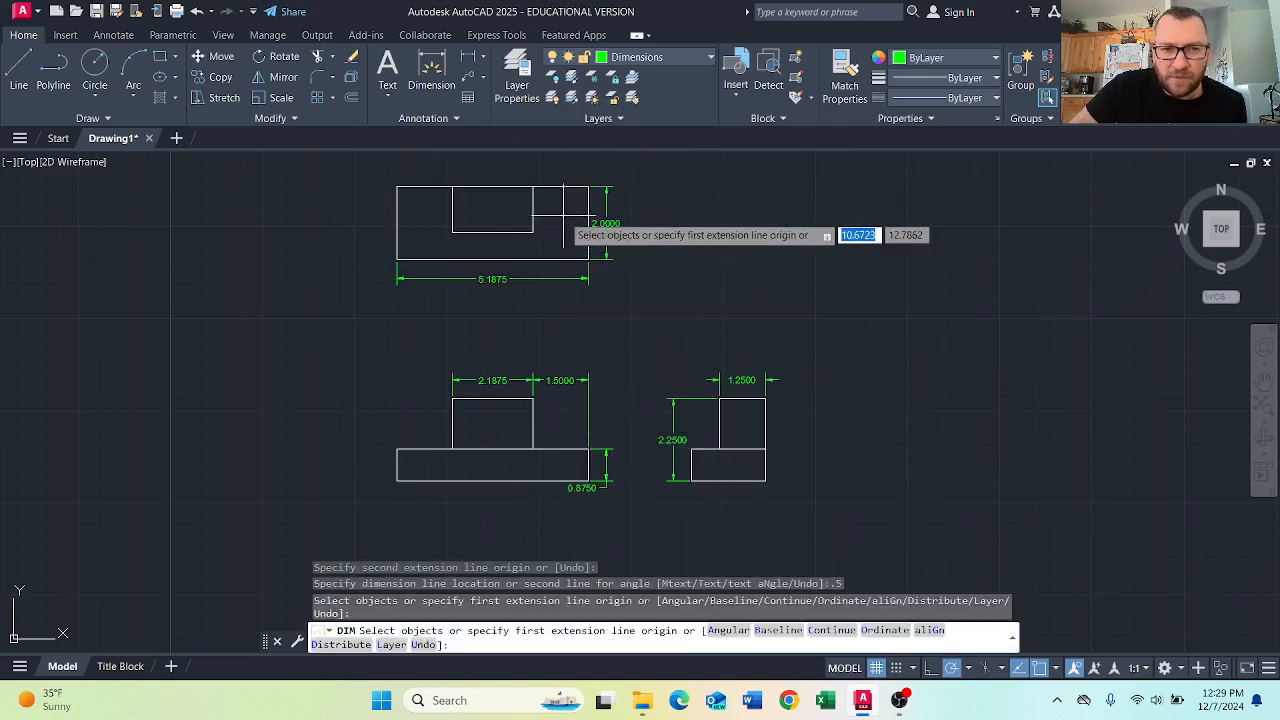
Modify the Standard dimension style's primary linear units to Fractional format with 0 1/16 precision.
click(455, 118)
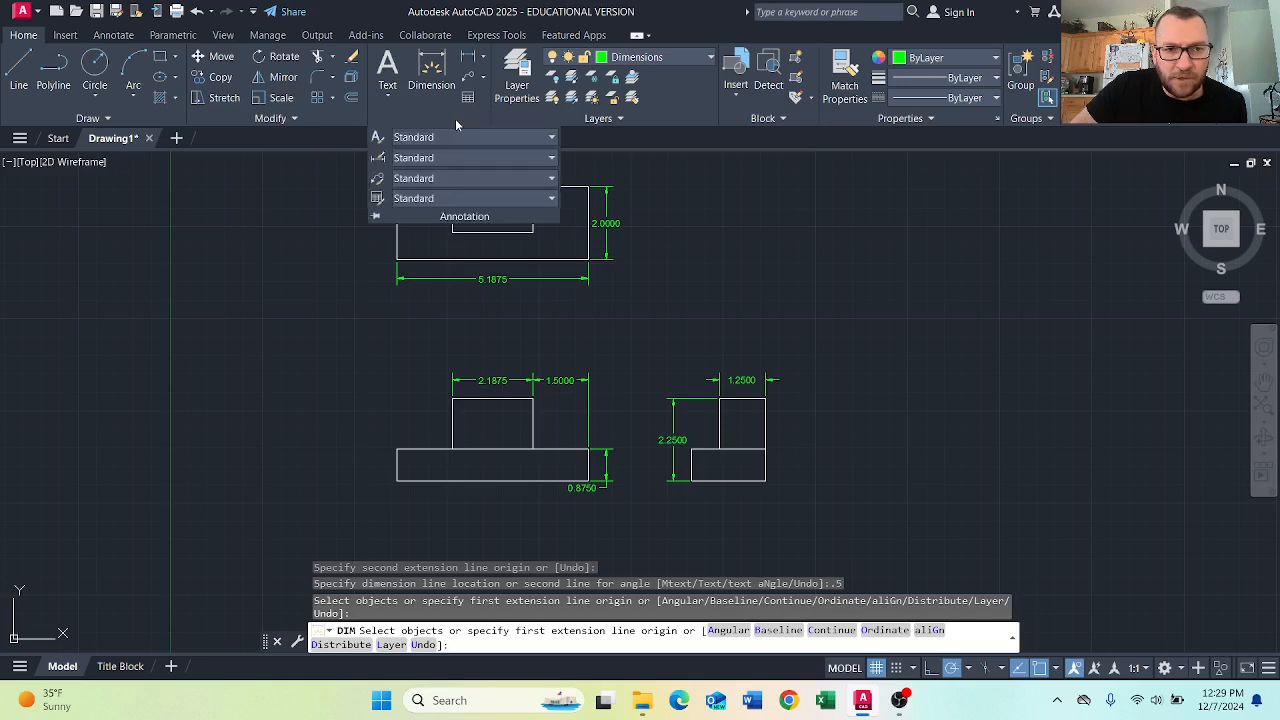
click(378, 162)
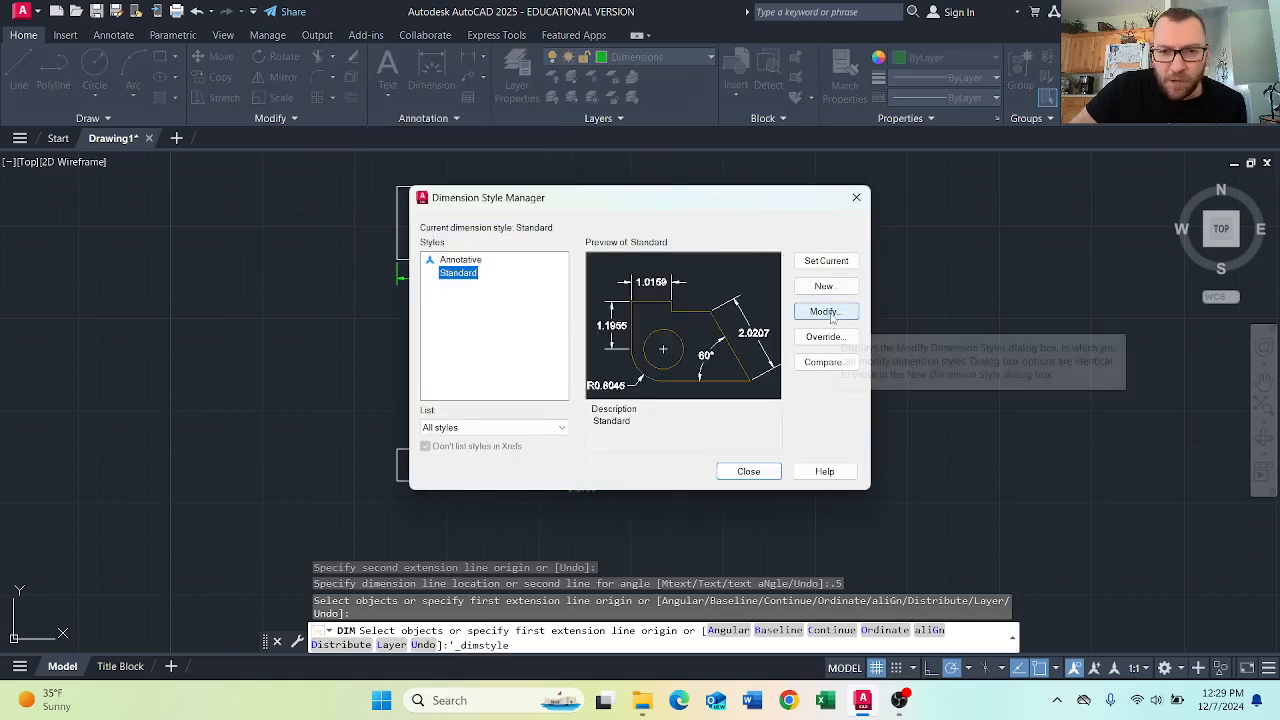
click(810, 311)
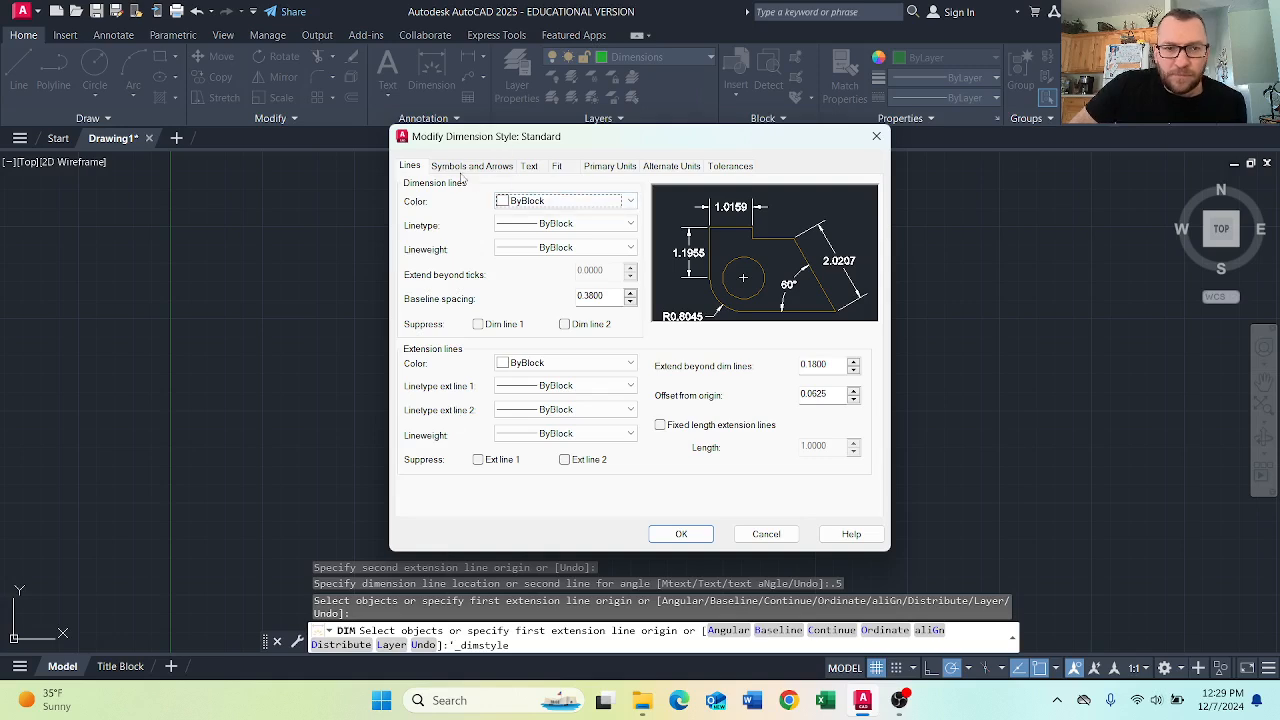
click(606, 166)
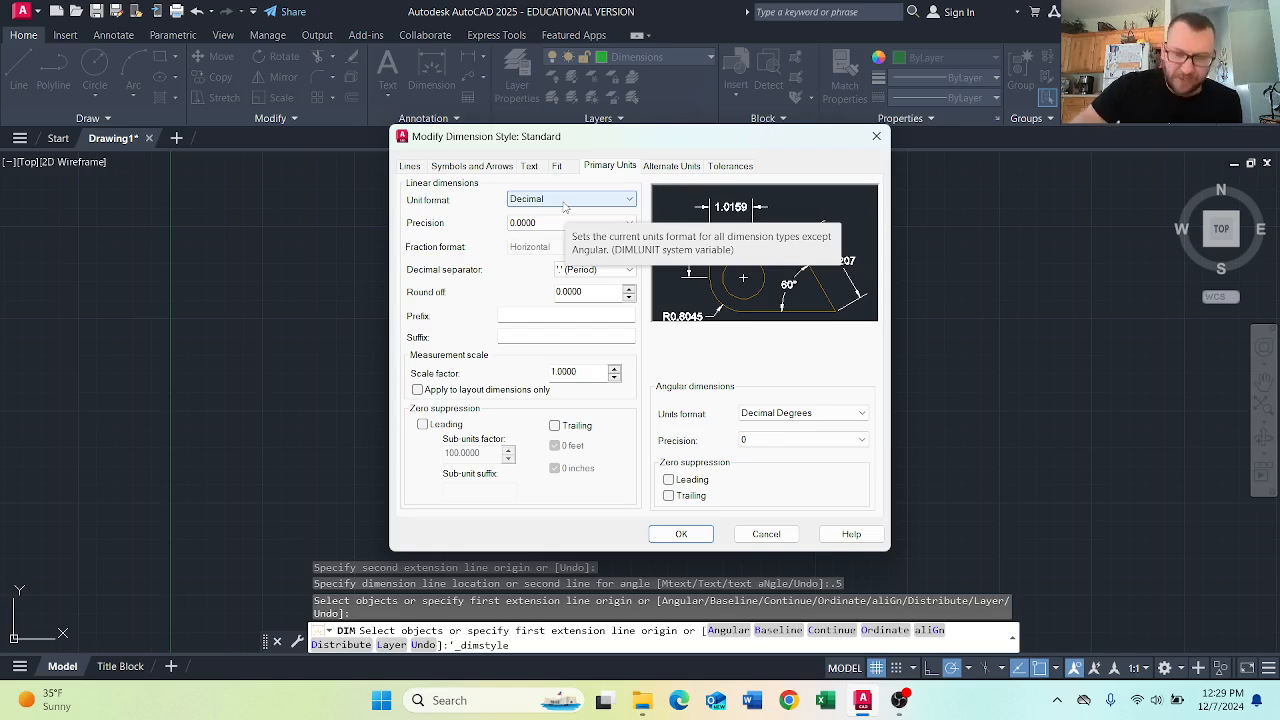
click(565, 204)
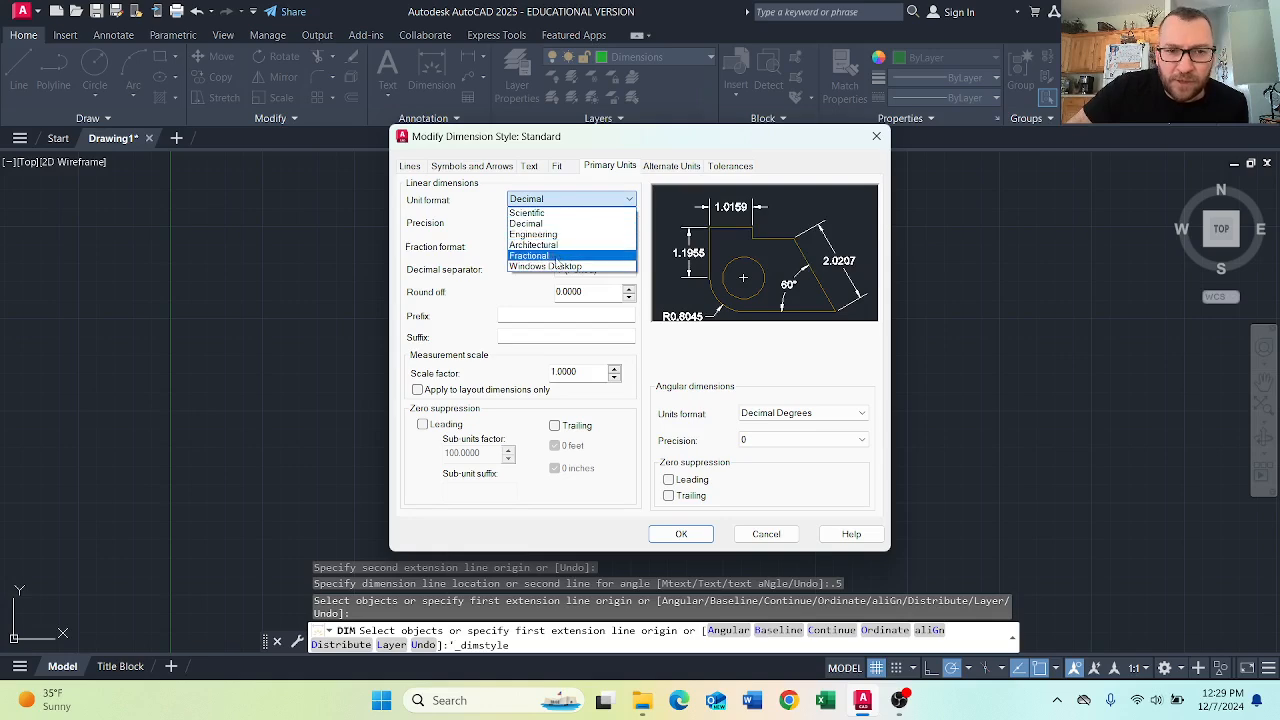
click(555, 258)
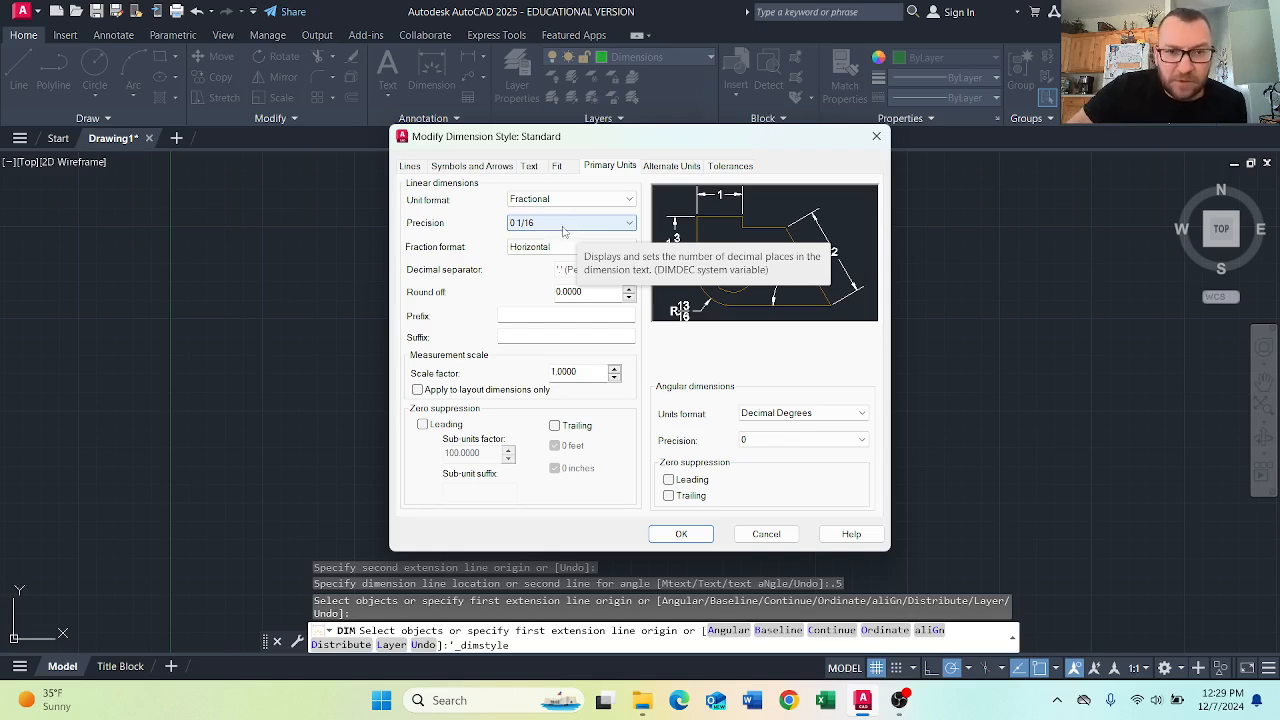
click(583, 223)
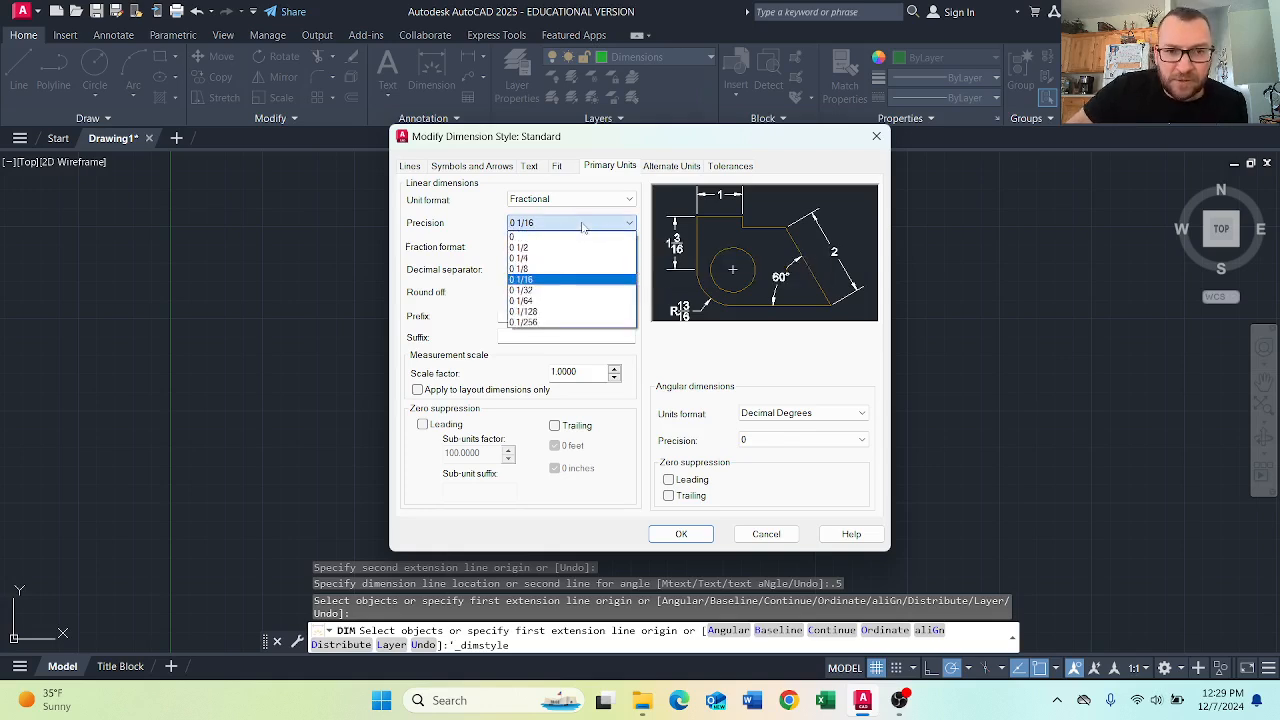
click(558, 282)
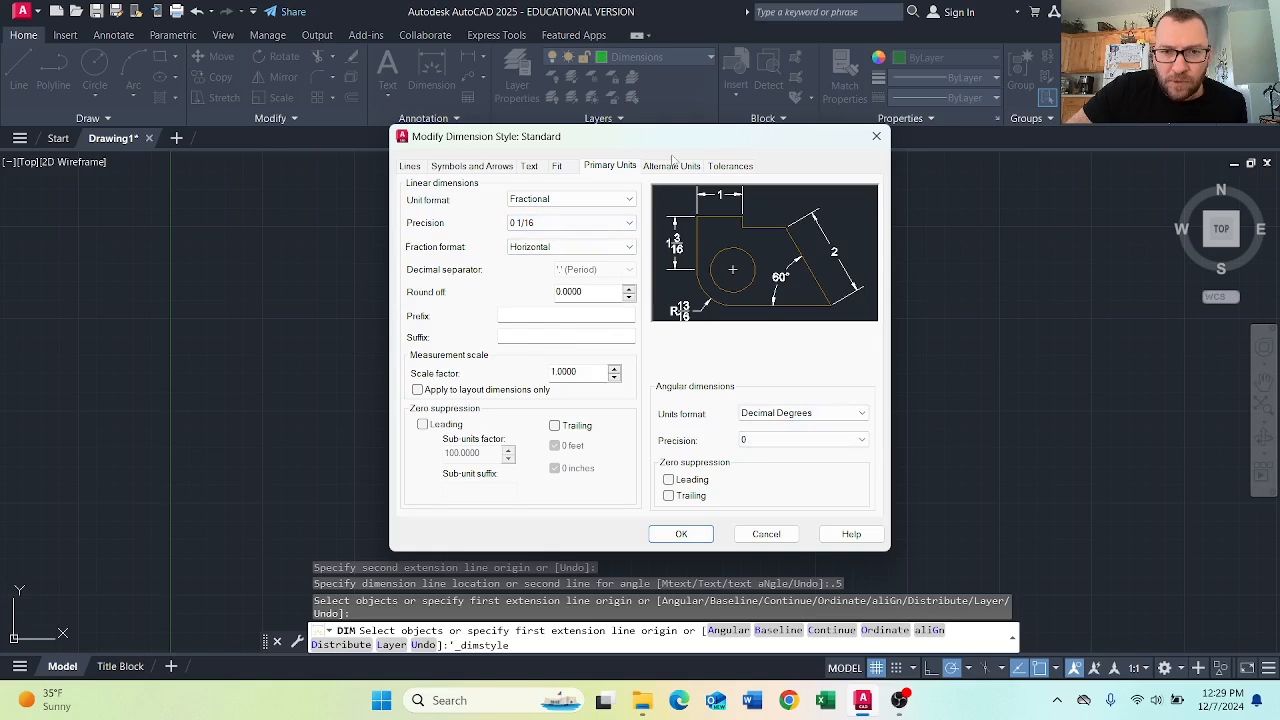
click(557, 167)
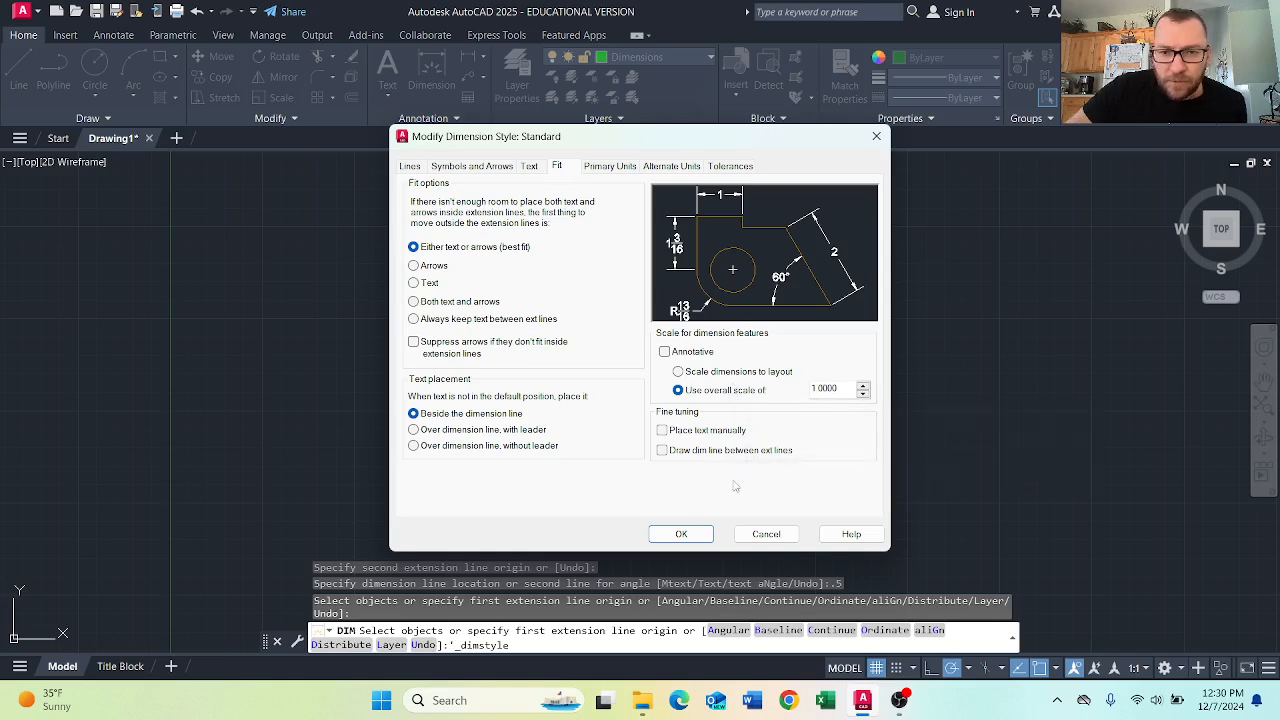
click(693, 538)
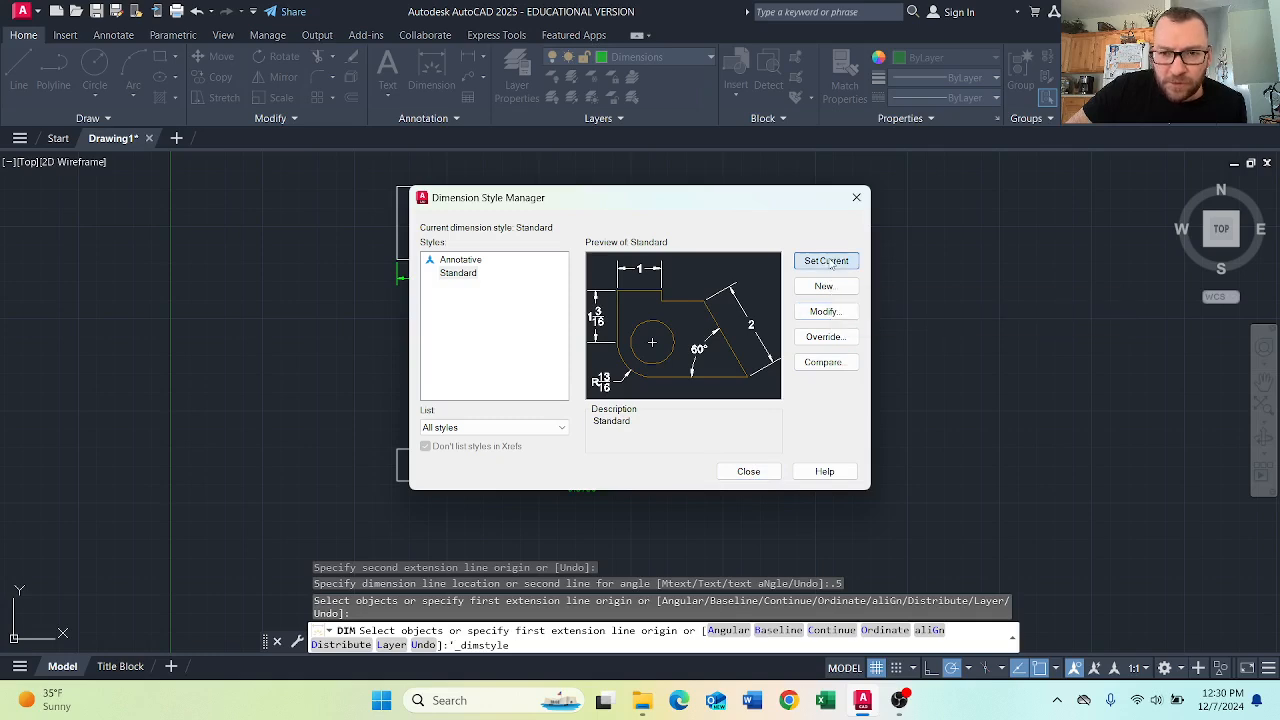
click(749, 471)
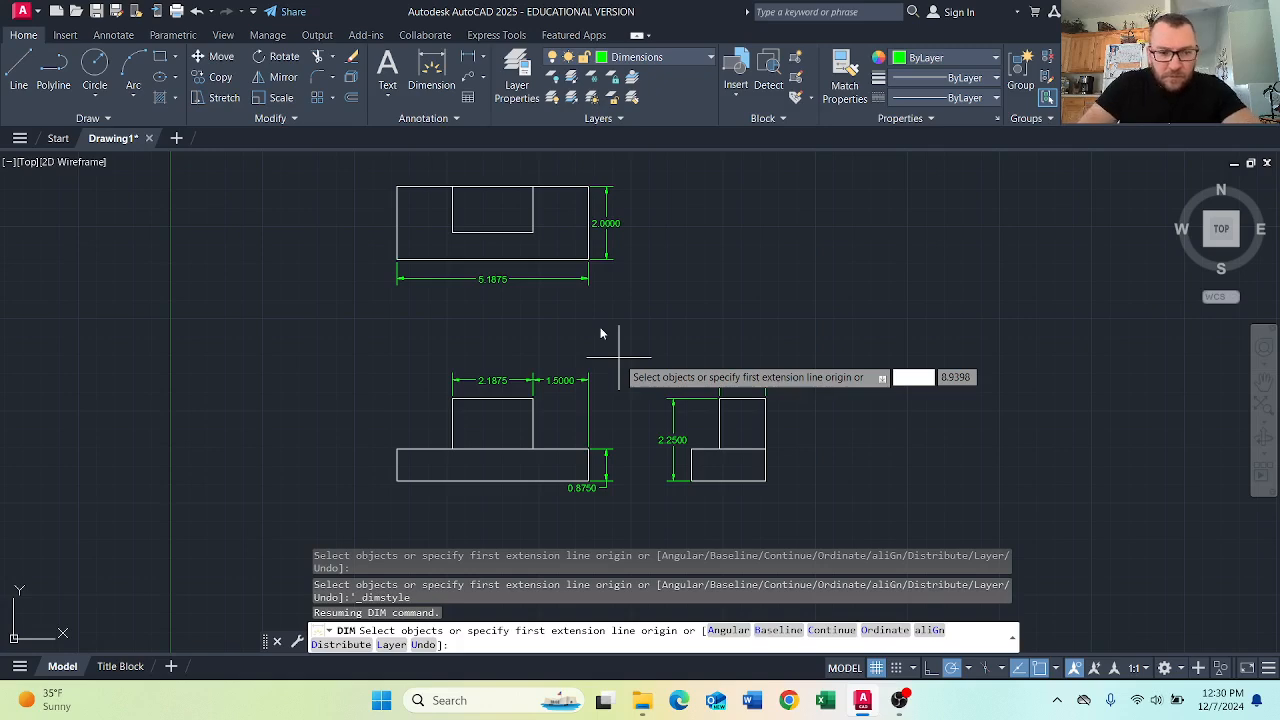
key(Escape)
text(REF)
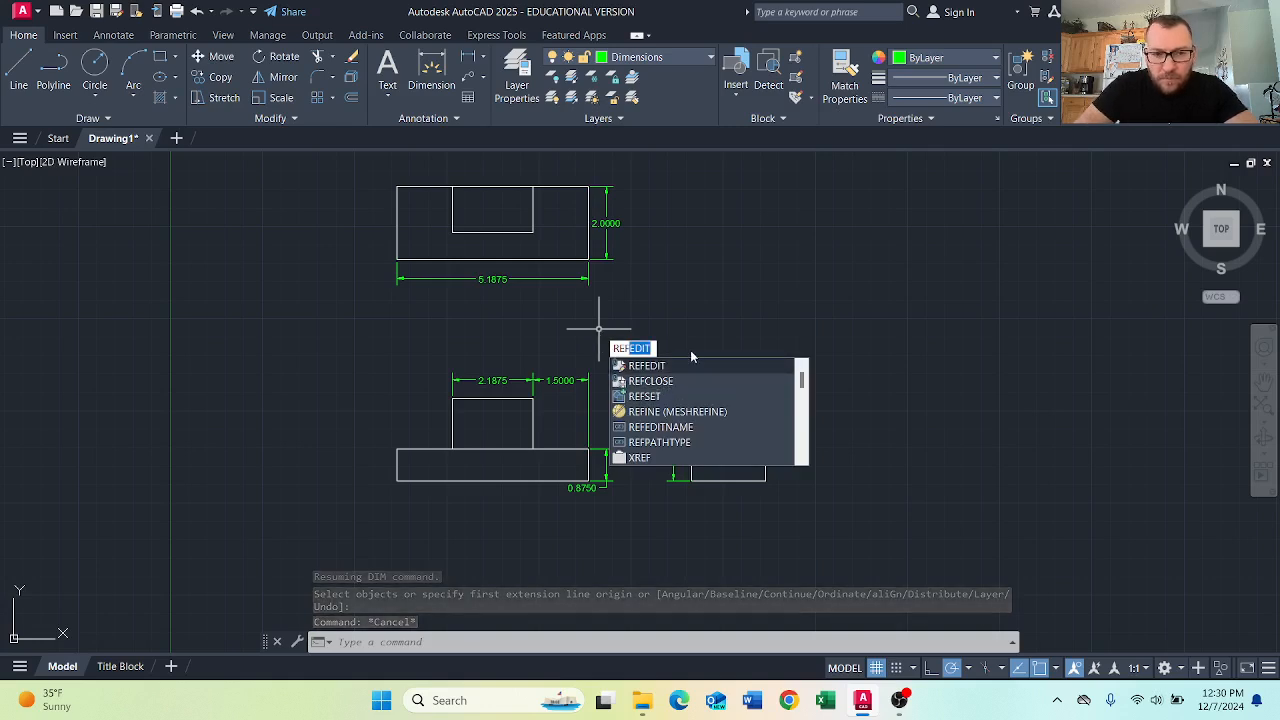
key(Escape)
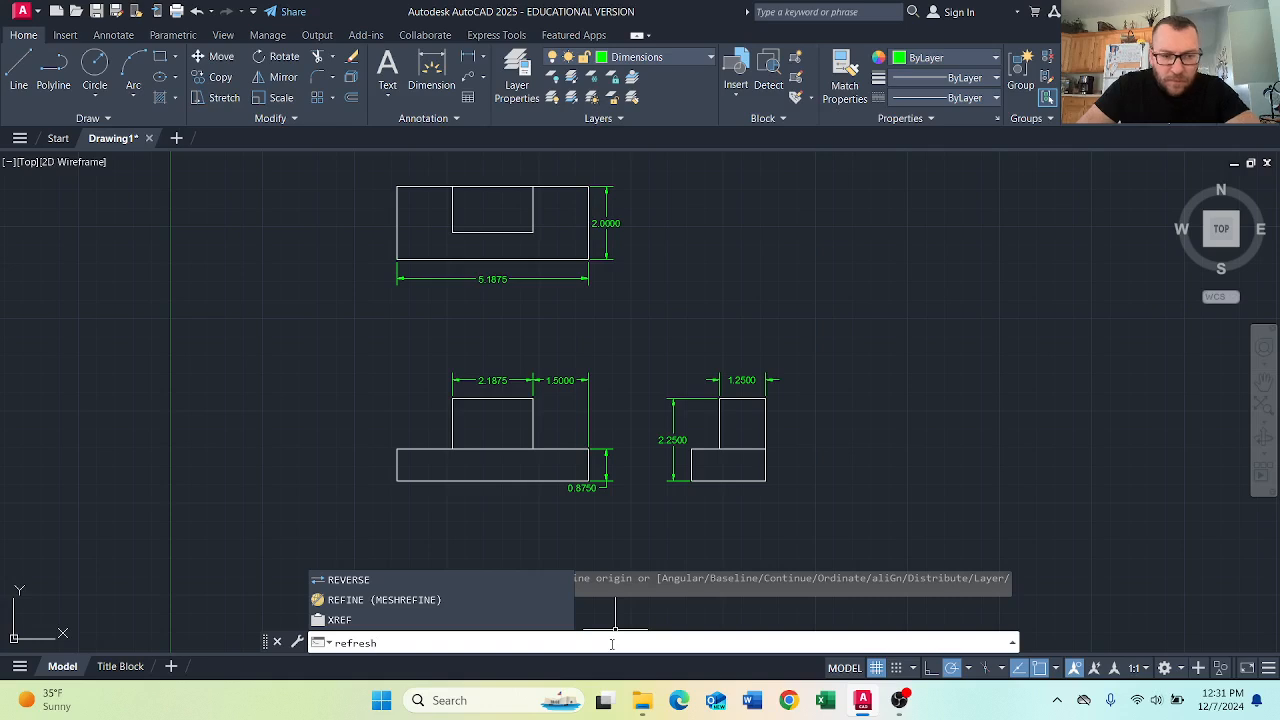
key(Escape)
key(Escape)
key(Escape)
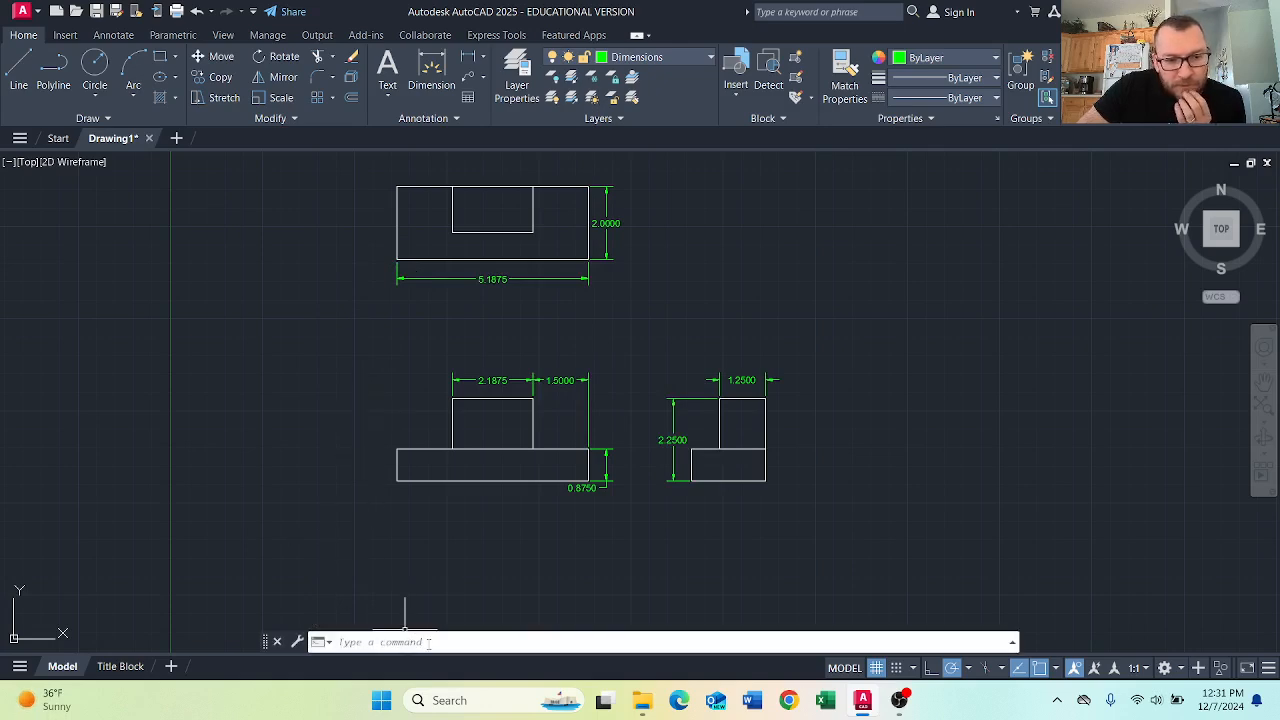
Switch to Chrome and search Google for "how to refresh screen in autocad".
click(789, 701)
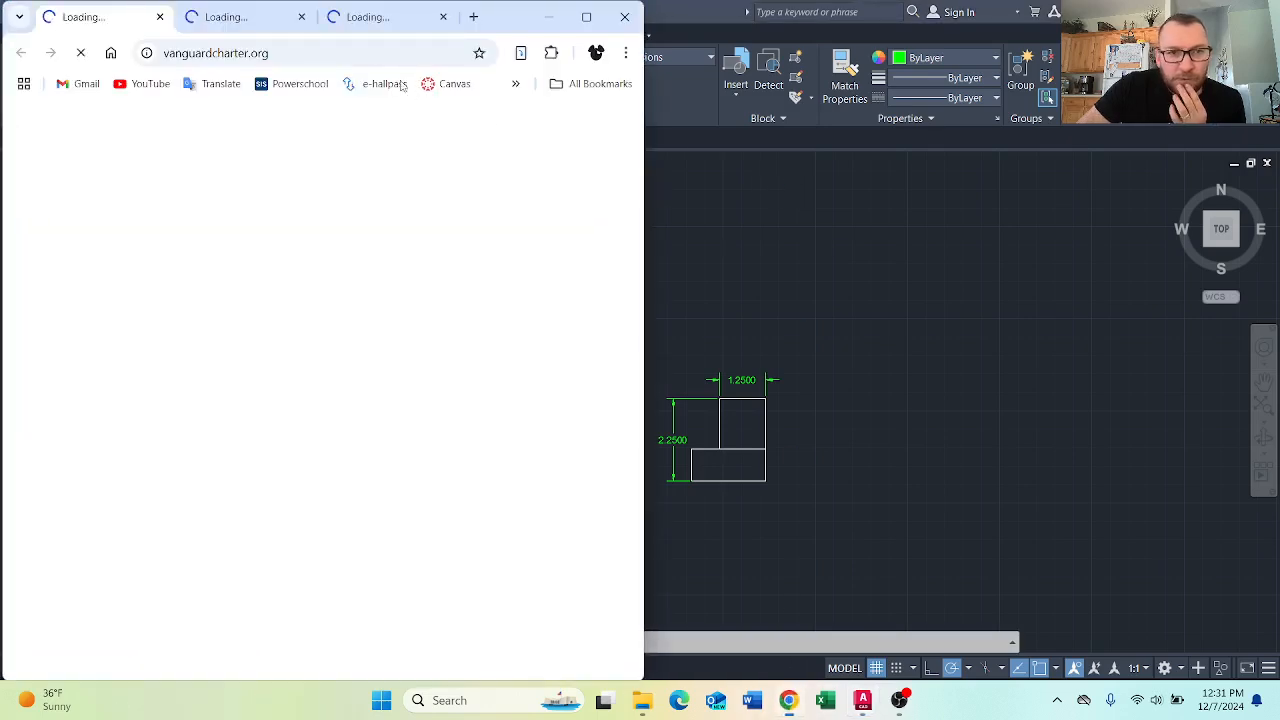
click(366, 53)
text(ho)
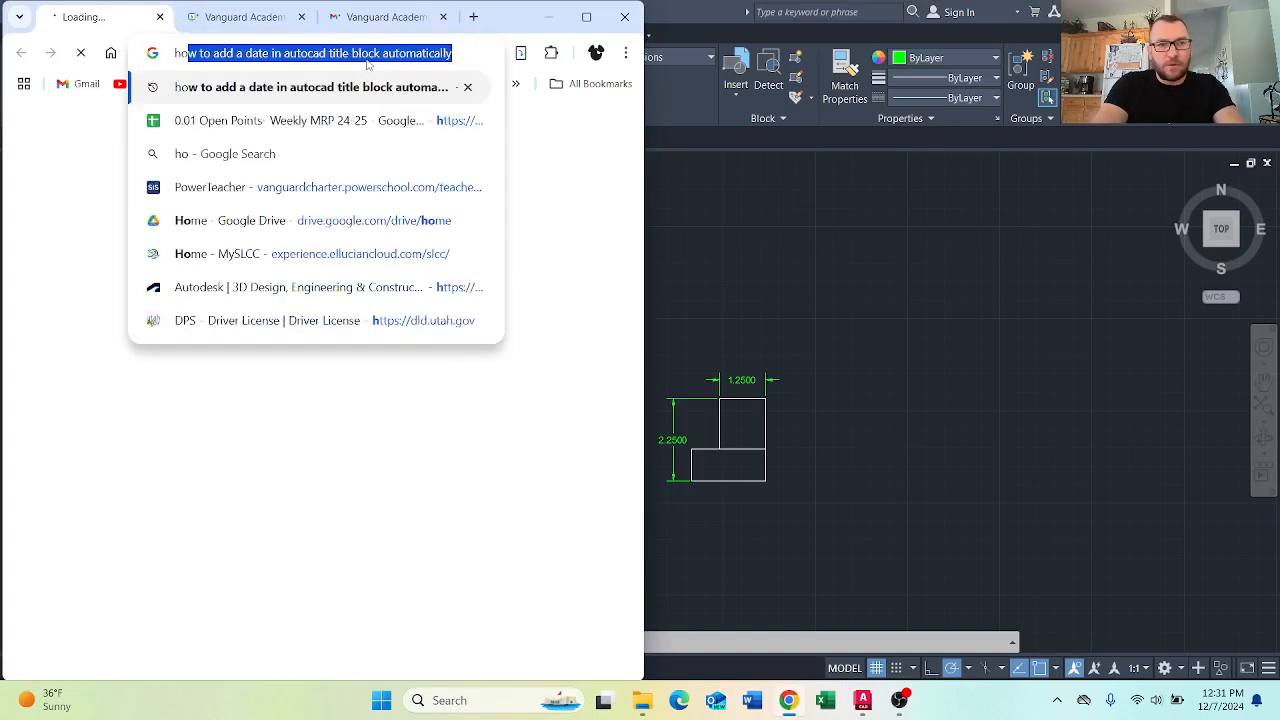
text(w to refre)
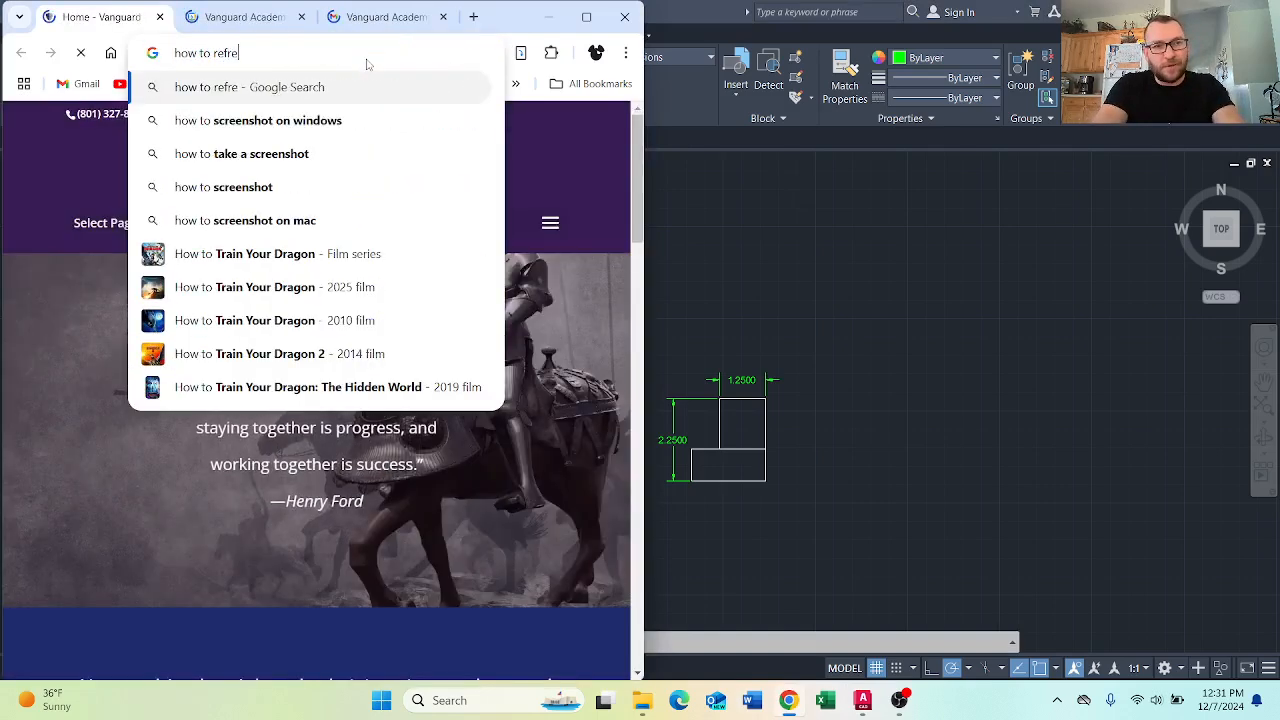
text(sh)
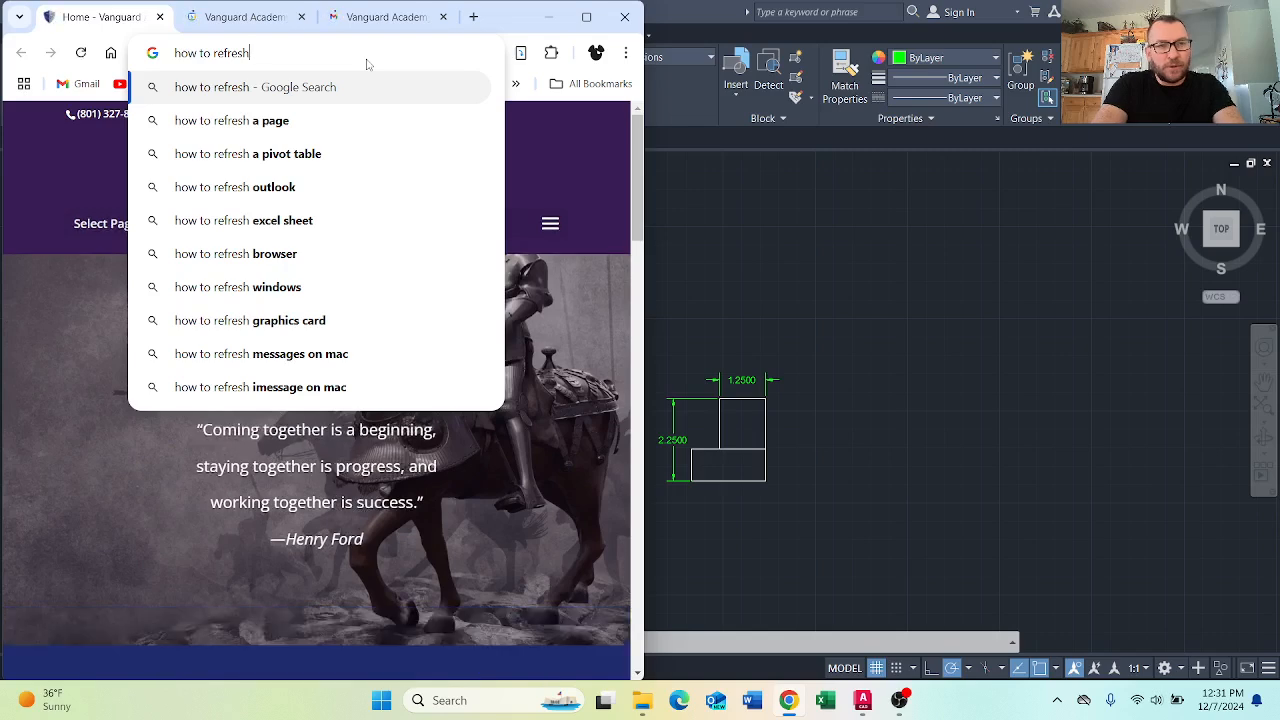
text( scr)
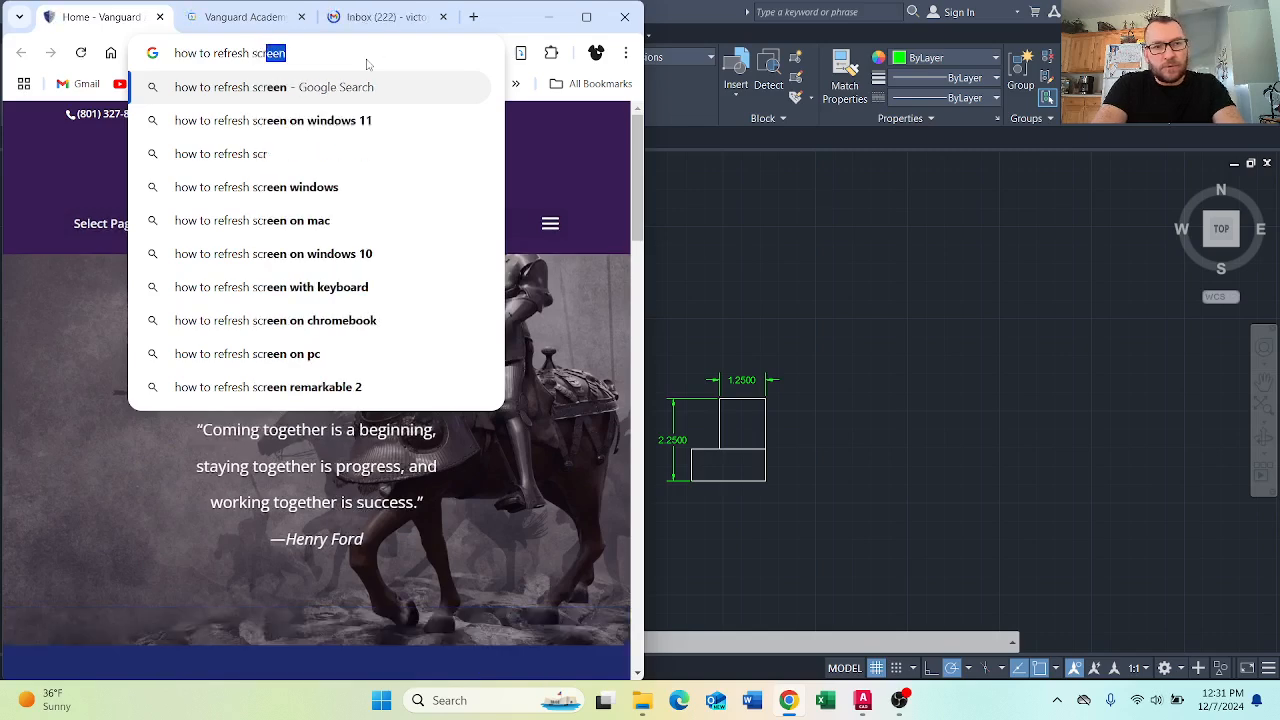
text(een in autod)
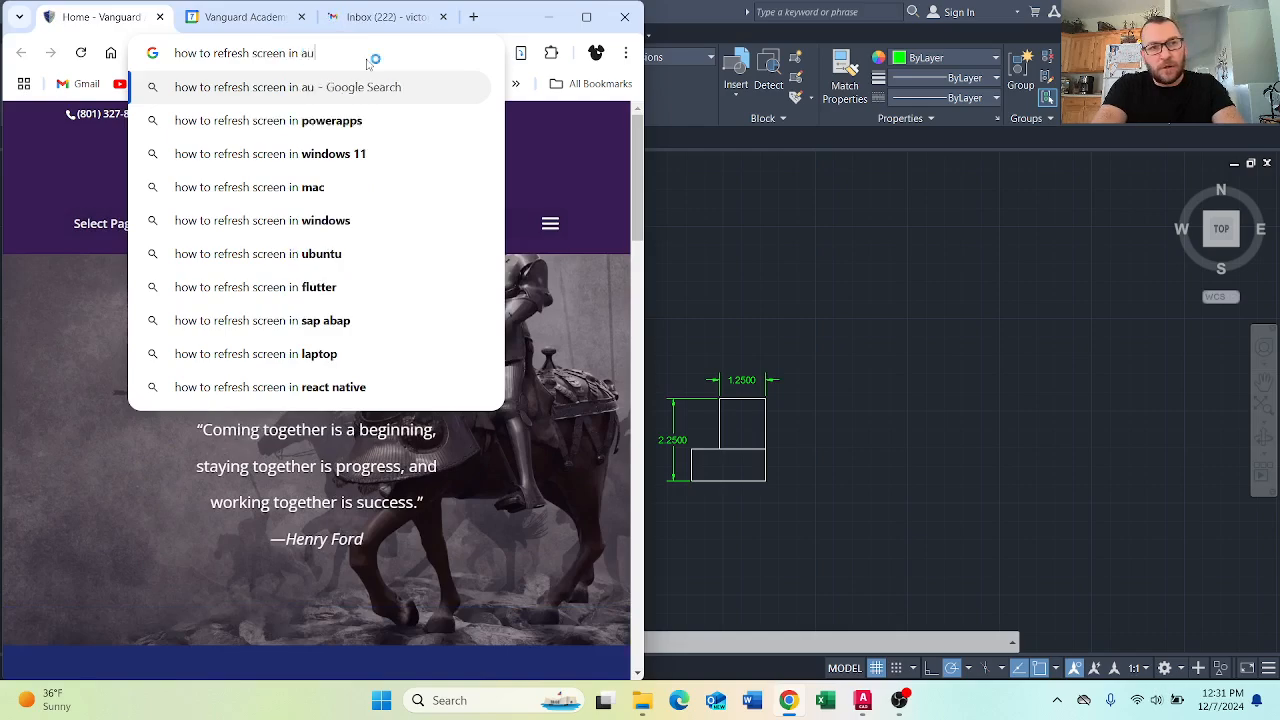
text(ca)
key(Return)
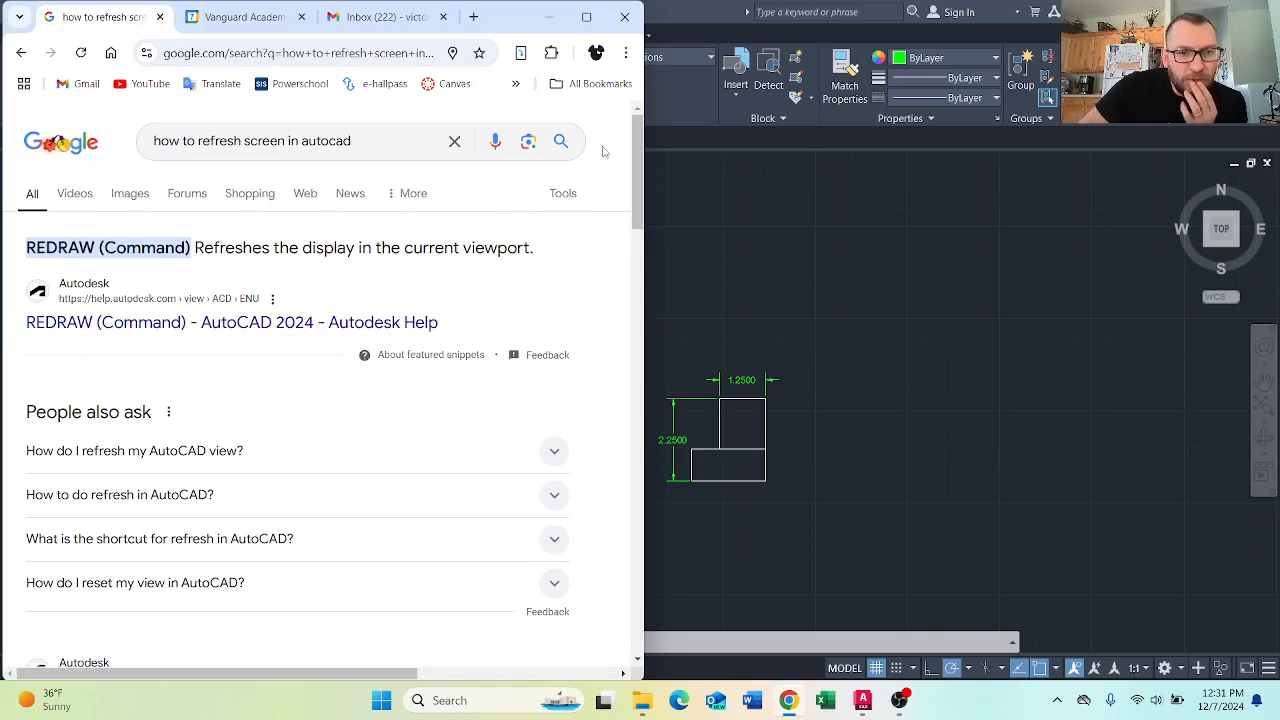
Return to AutoCAD and regenerate the model with REGEN to update the displayed dimensions.
click(736, 253)
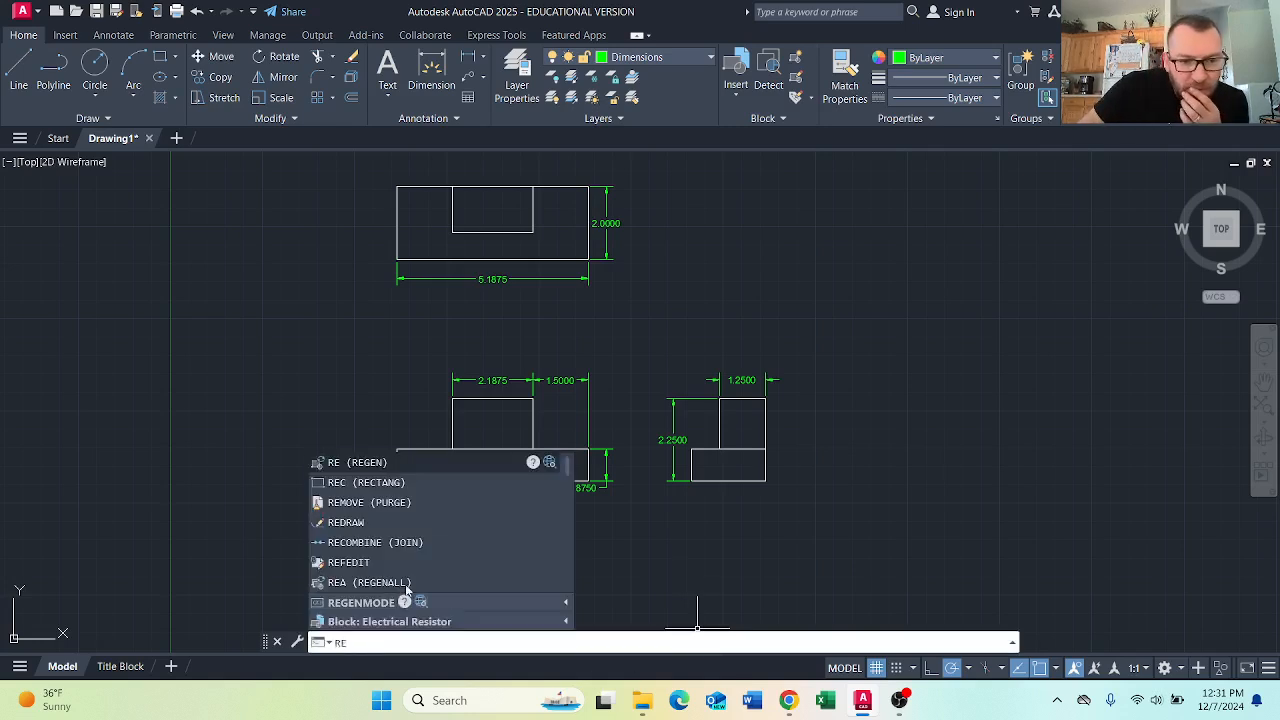
click(342, 464)
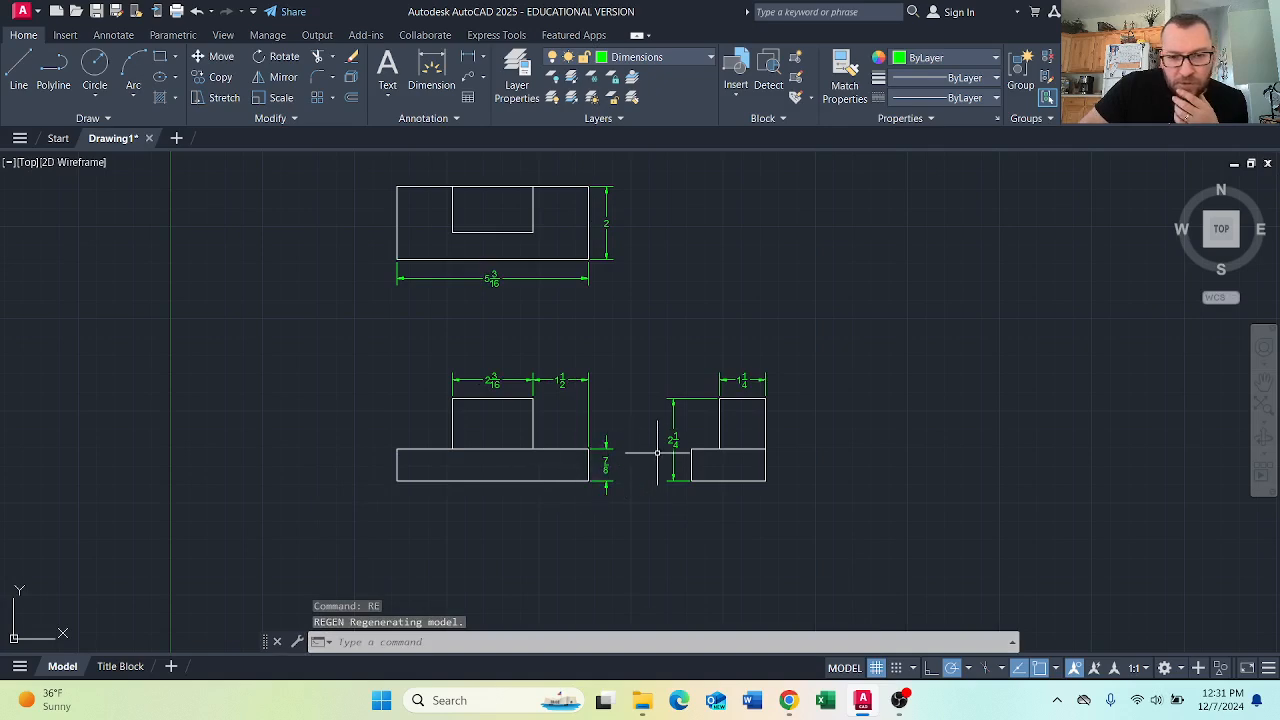
click(605, 460)
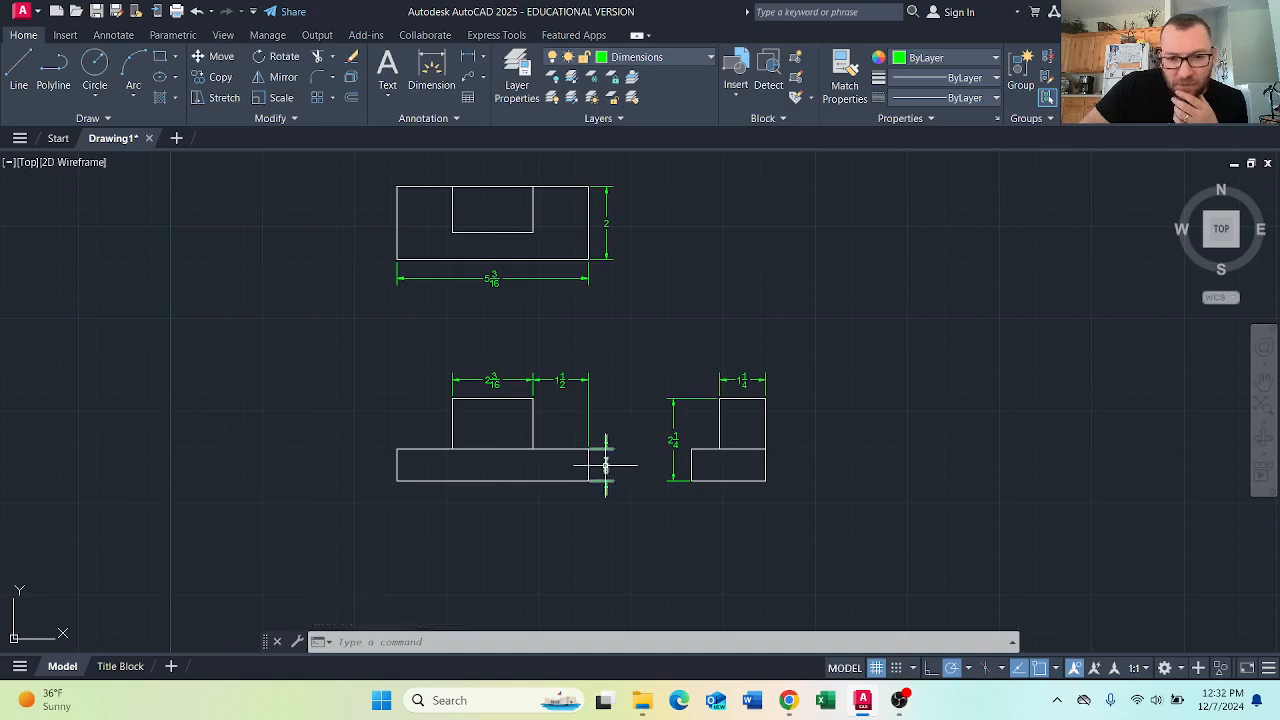
click(606, 467)
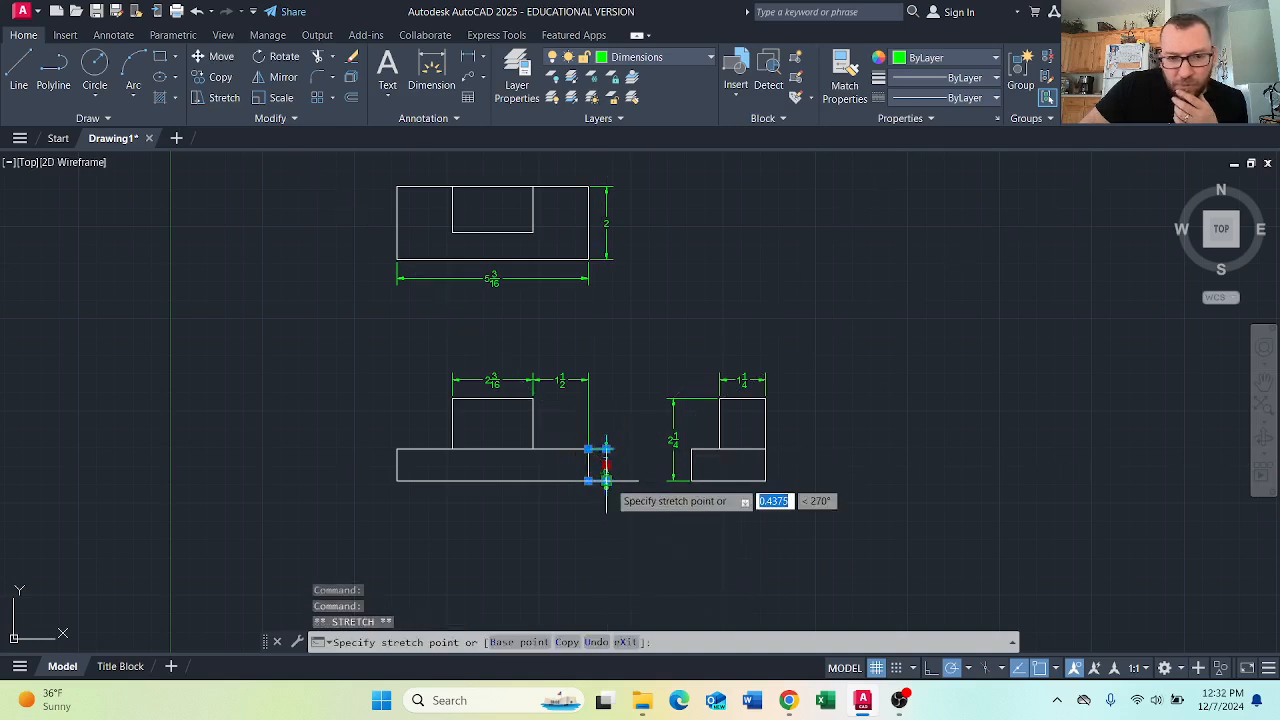
right_click(603, 466)
key(Escape)
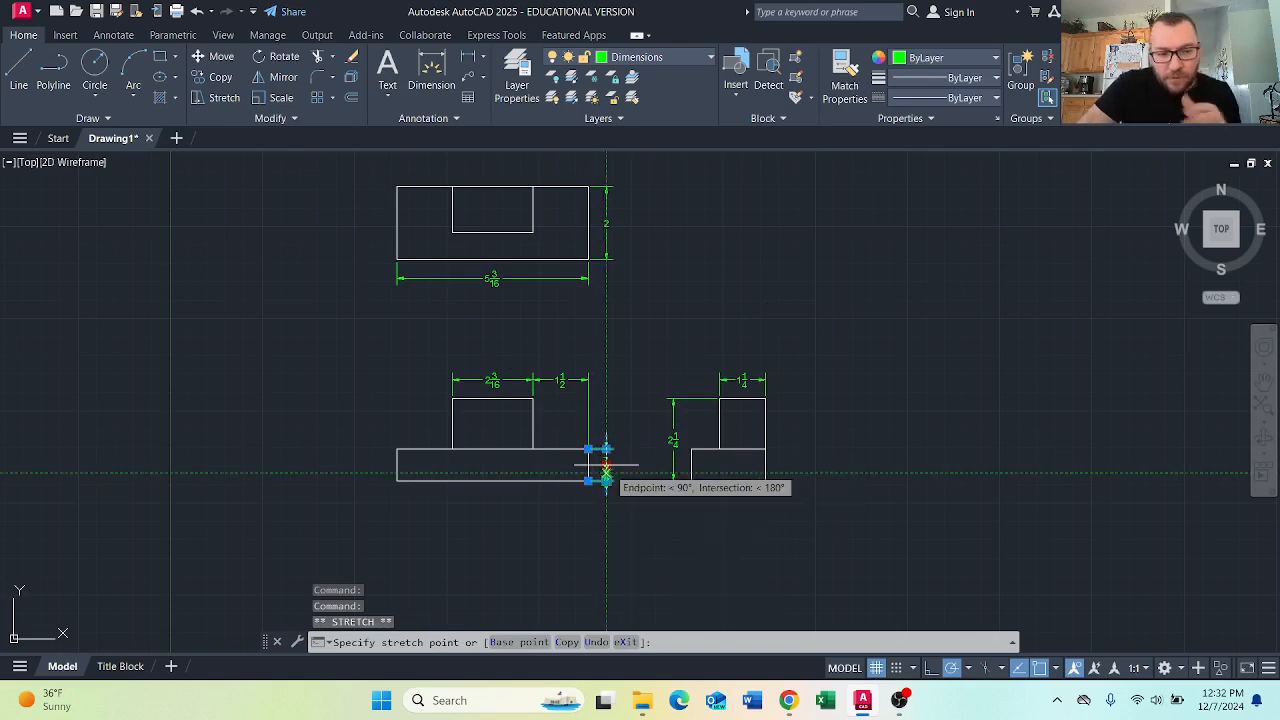
key(Escape)
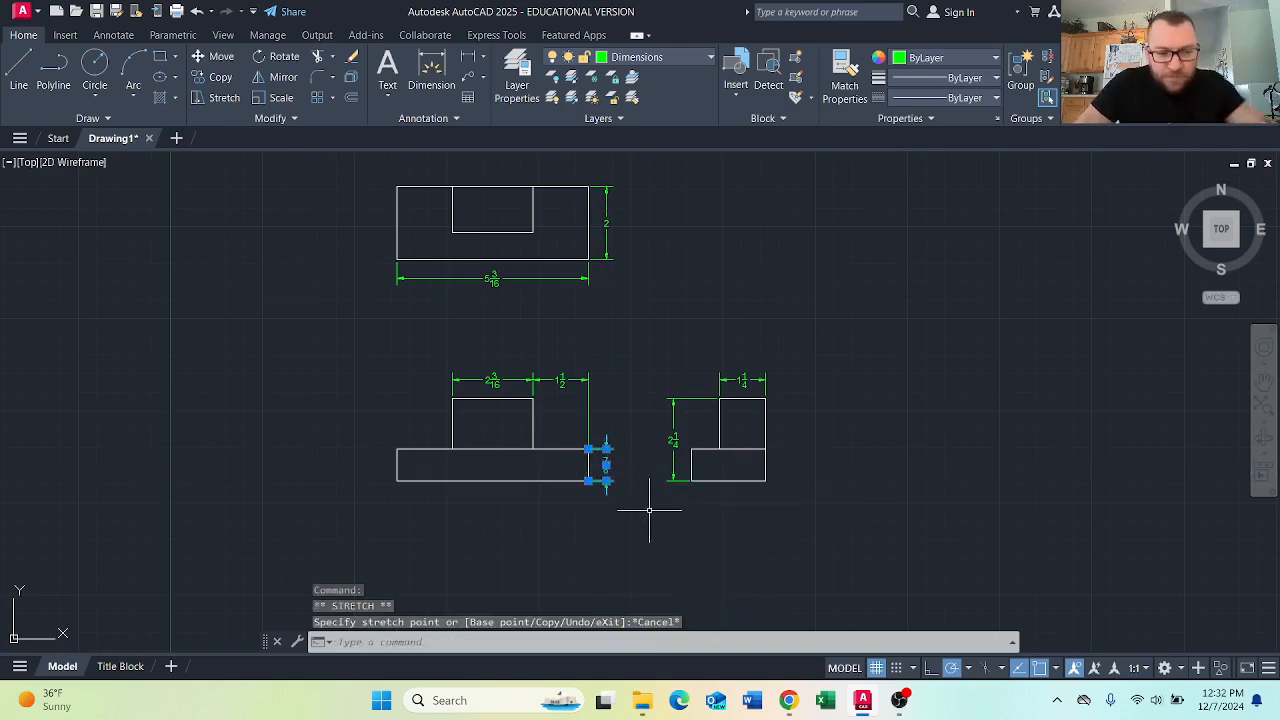
key(Escape)
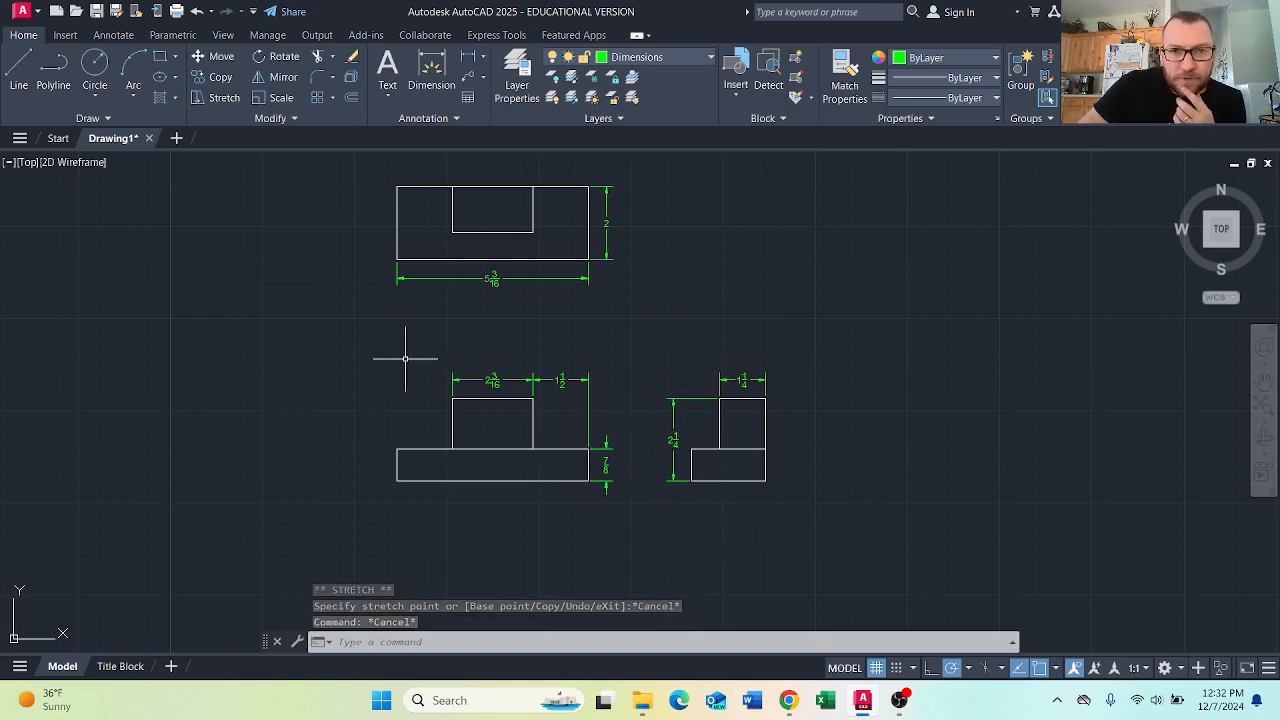
click(900, 700)
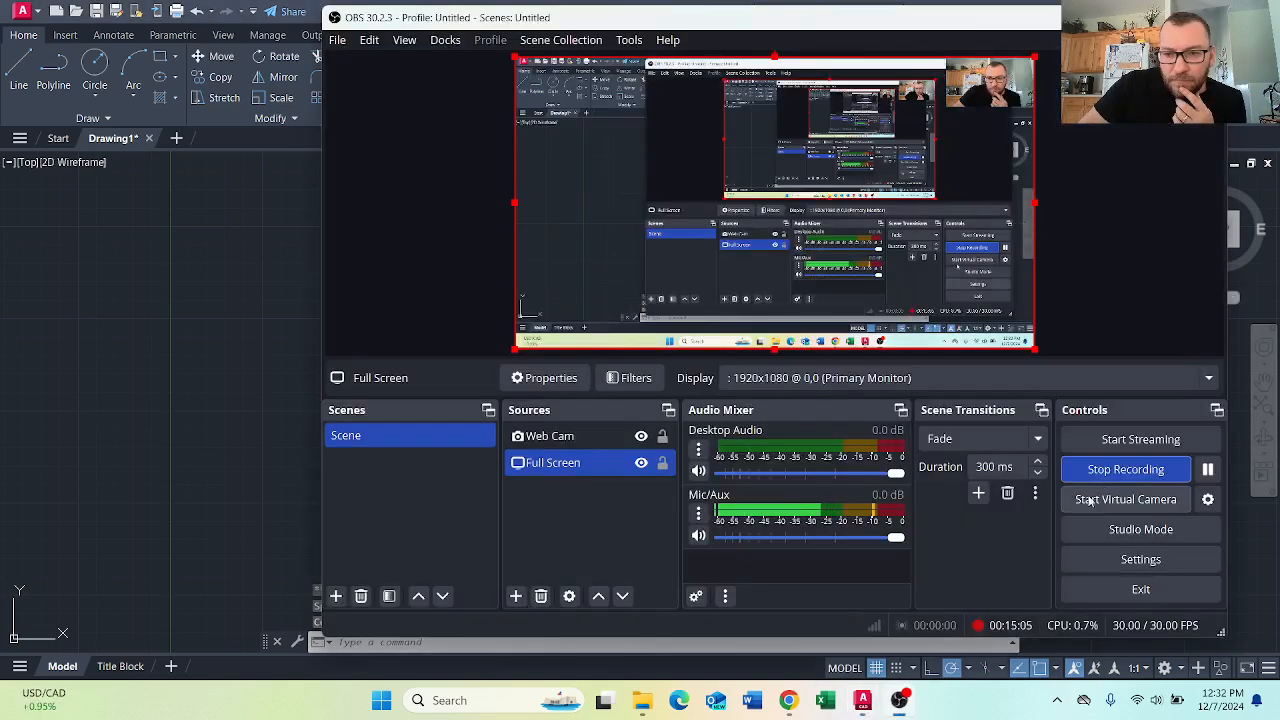